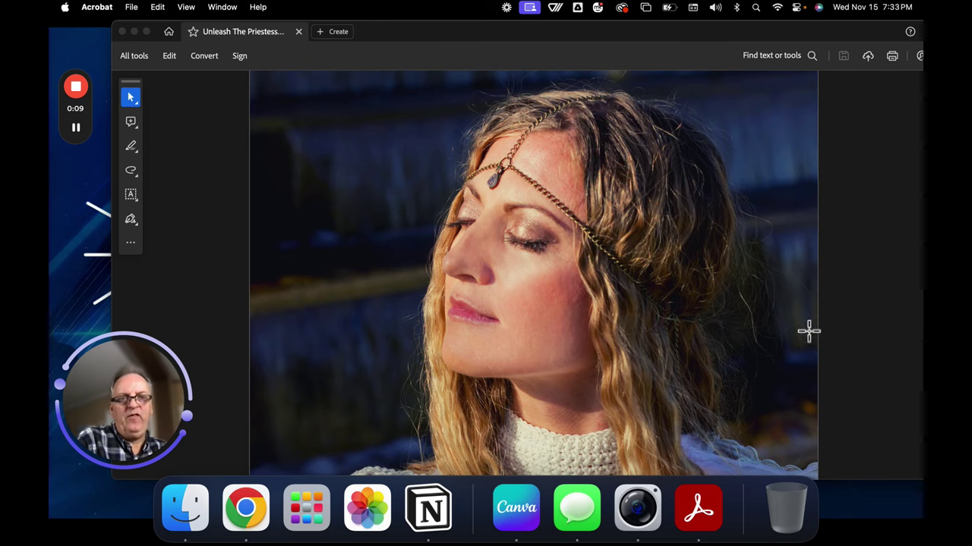
# Step: Scroll through the example ebook's cover and full table of contents down to page 2
pyautogui.scroll(-5, 730, 266)
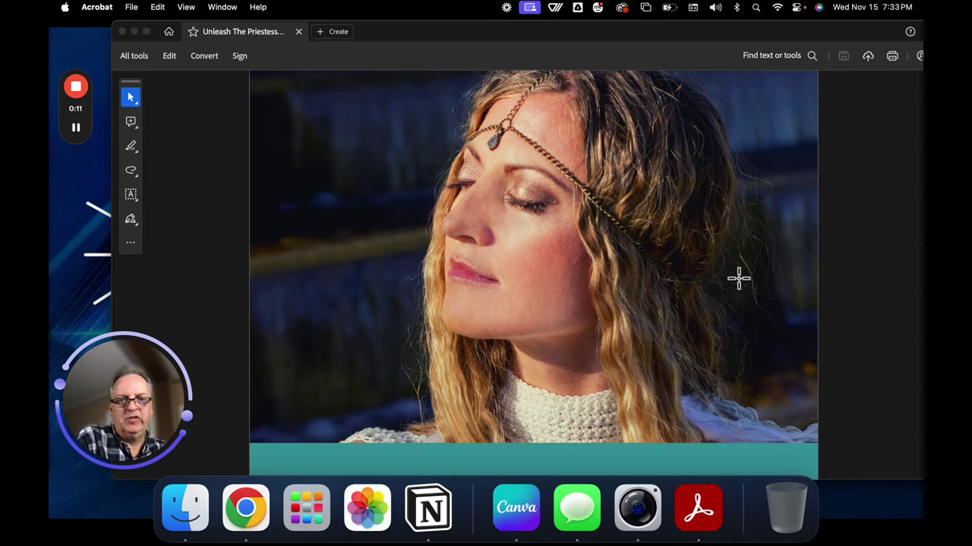
pyautogui.scroll(-2, 739, 278)
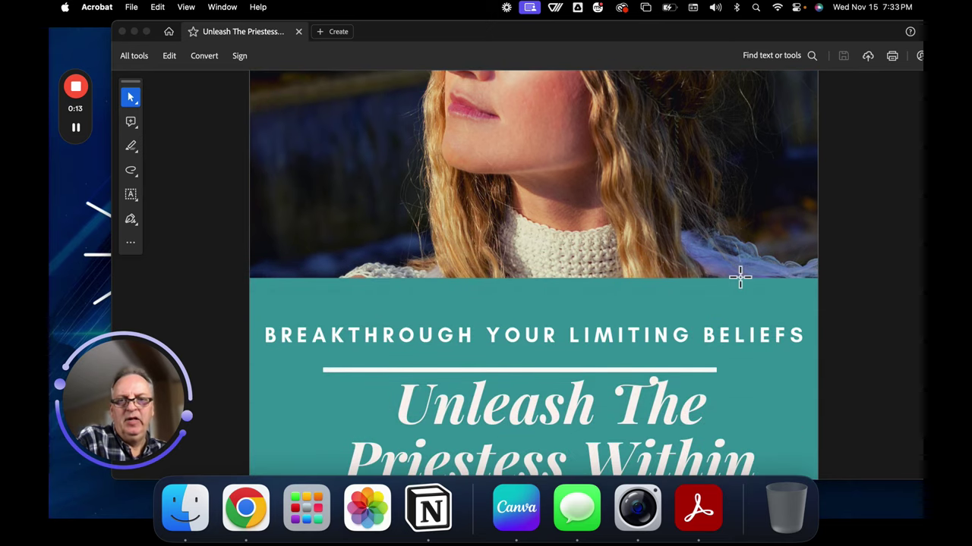
pyautogui.scroll(-3, 740, 277)
pyautogui.scroll(-3, 740, 277)
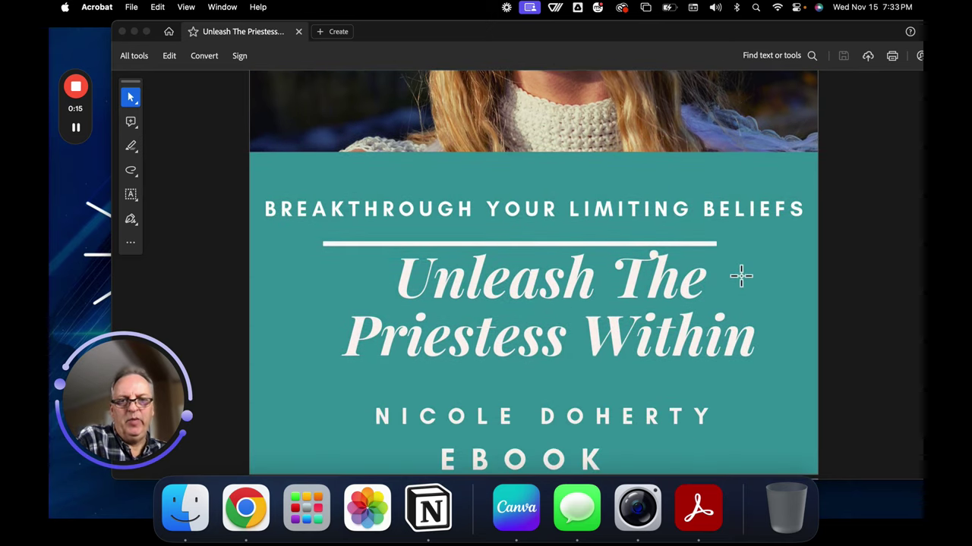
pyautogui.scroll(-1, 742, 277)
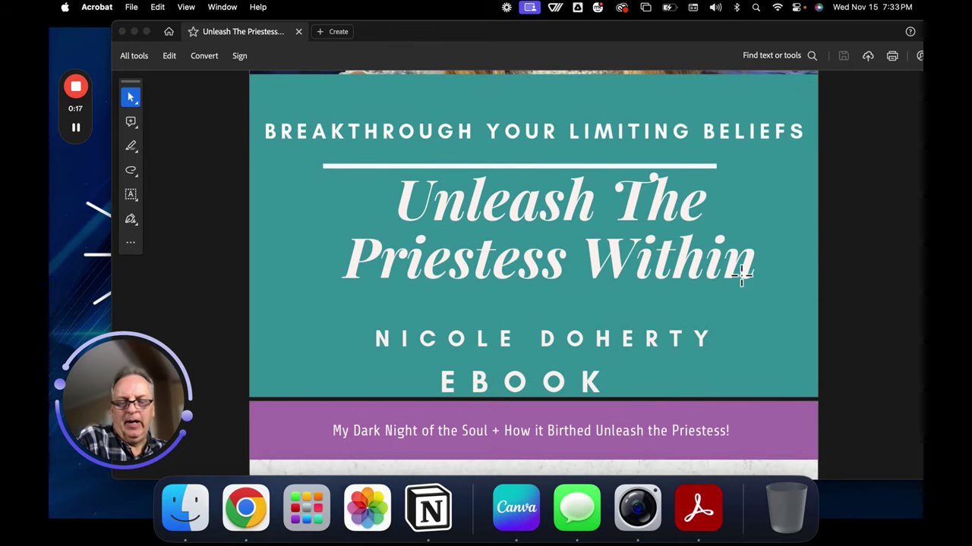
pyautogui.scroll(6, 741, 277)
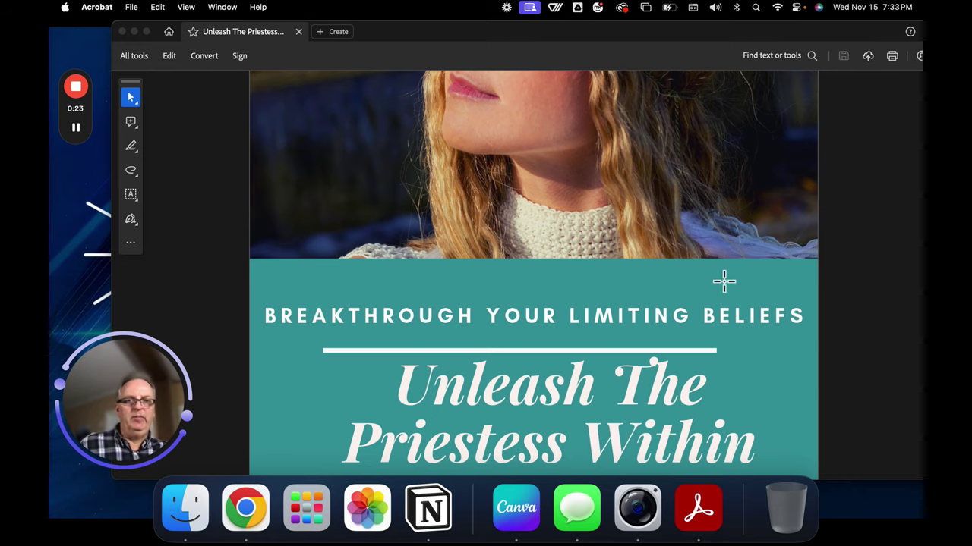
pyautogui.scroll(-3, 723, 281)
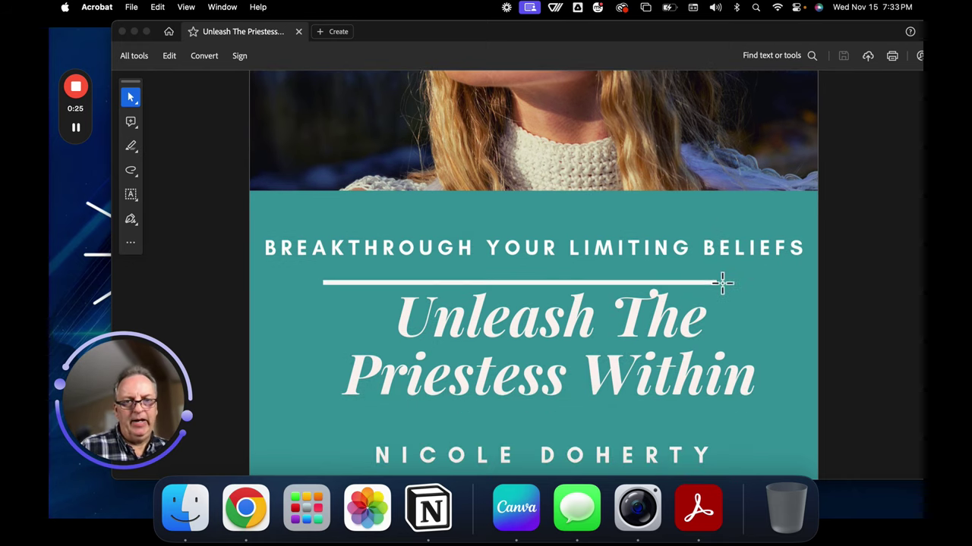
pyautogui.scroll(-7, 722, 283)
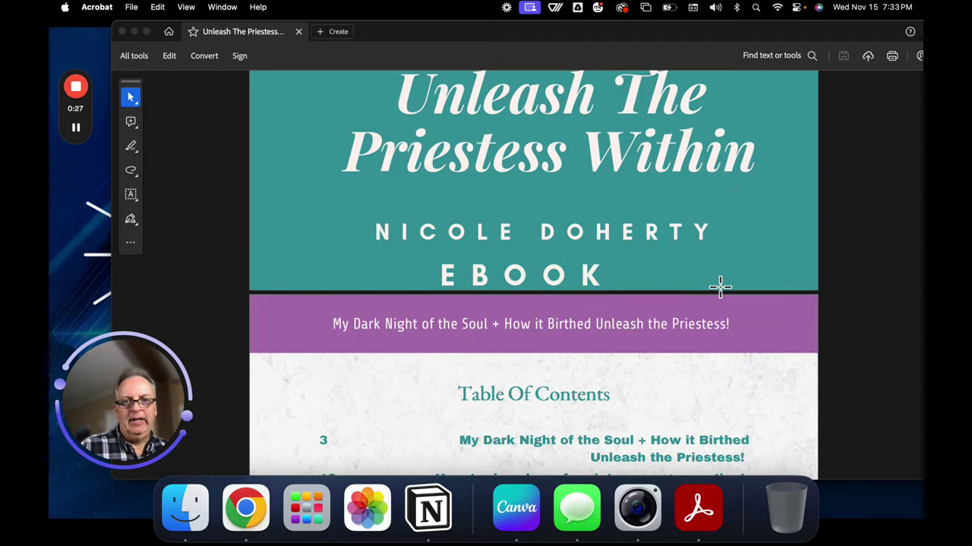
pyautogui.scroll(-2, 718, 283)
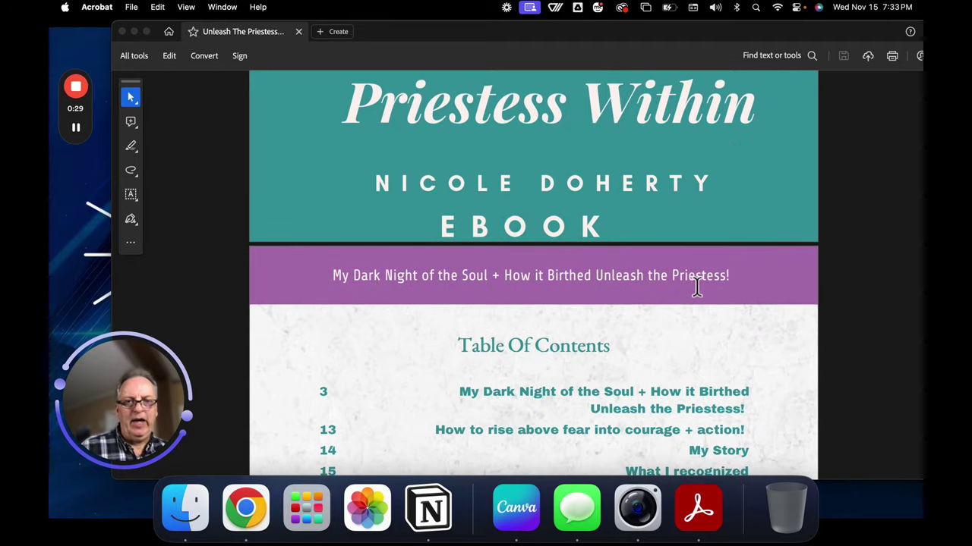
pyautogui.scroll(-4, 695, 287)
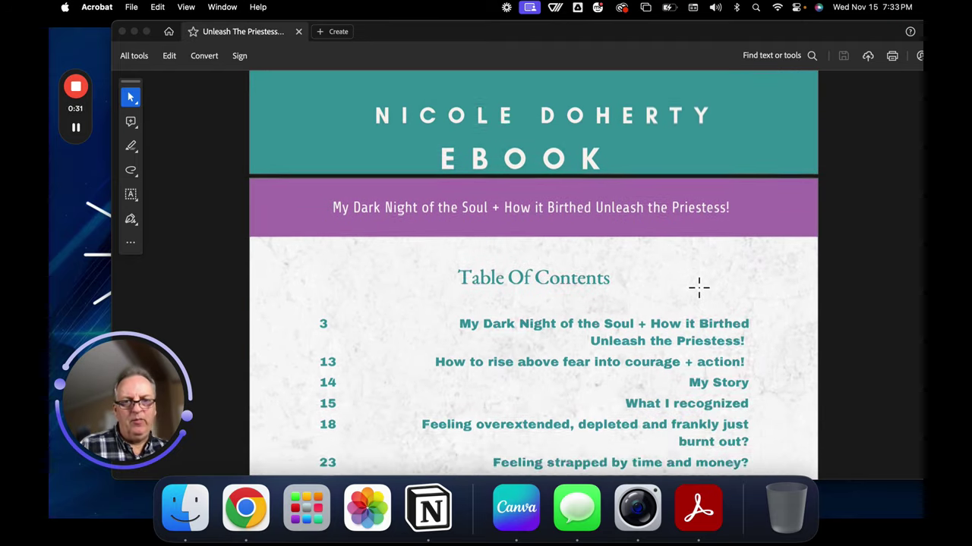
pyautogui.scroll(-5, 695, 287)
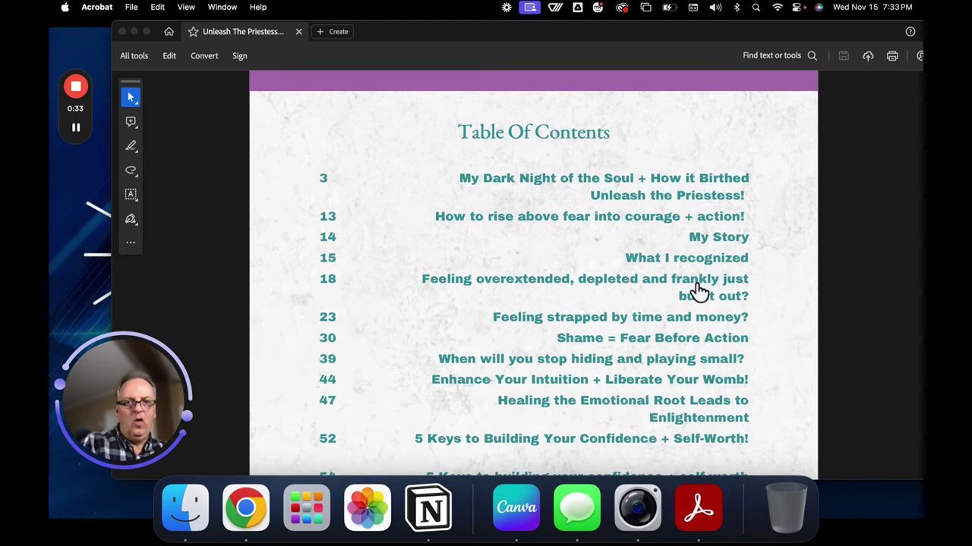
pyautogui.scroll(-6, 698, 291)
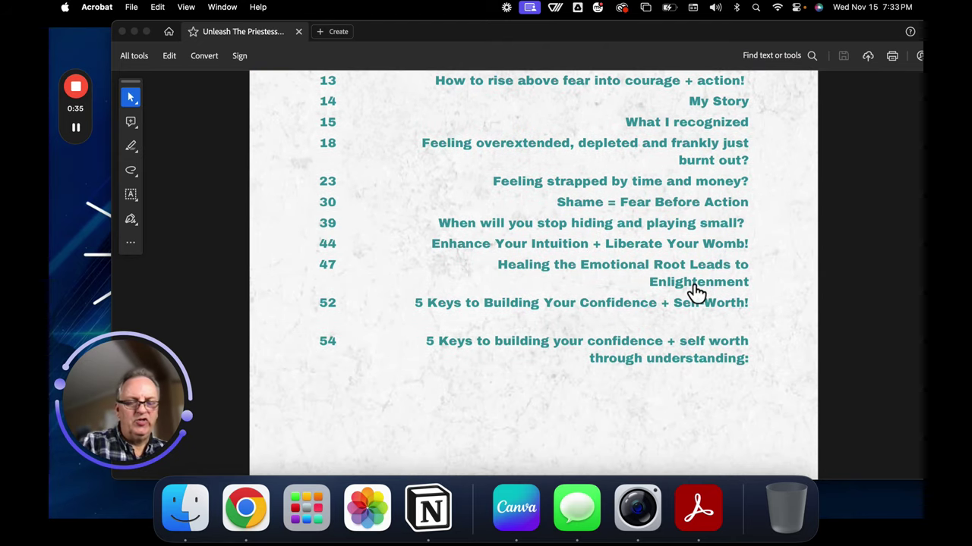
pyautogui.scroll(-6, 695, 289)
pyautogui.scroll(-3, 695, 289)
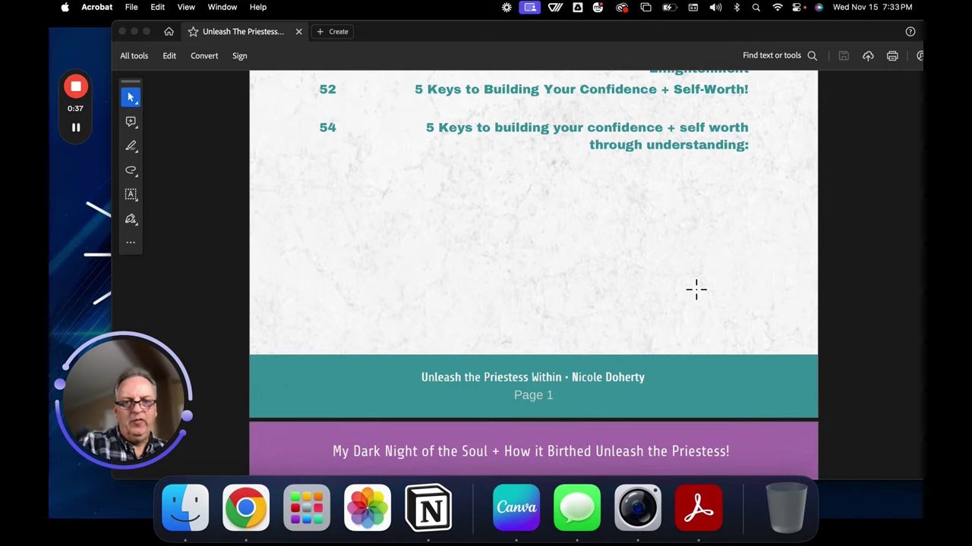
pyautogui.scroll(-13, 695, 288)
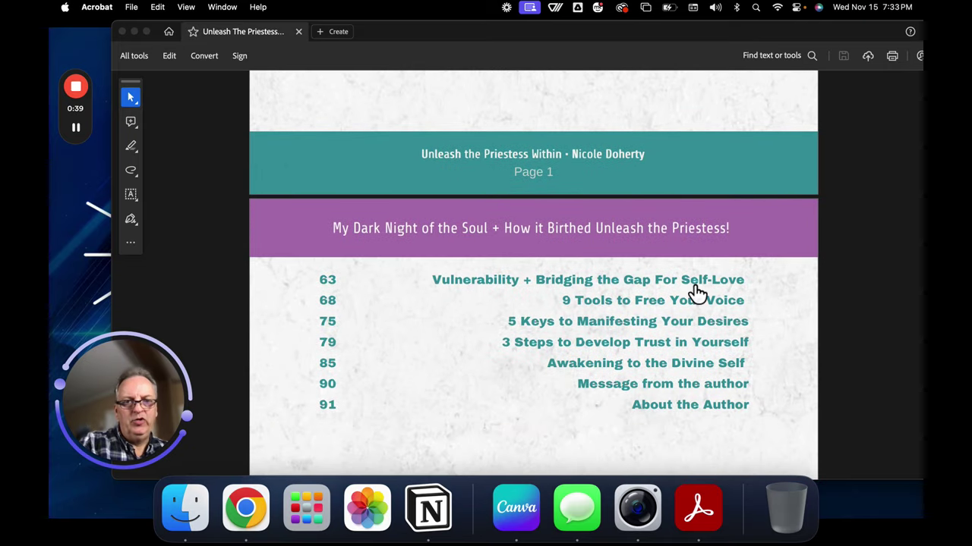
pyautogui.scroll(-20, 696, 288)
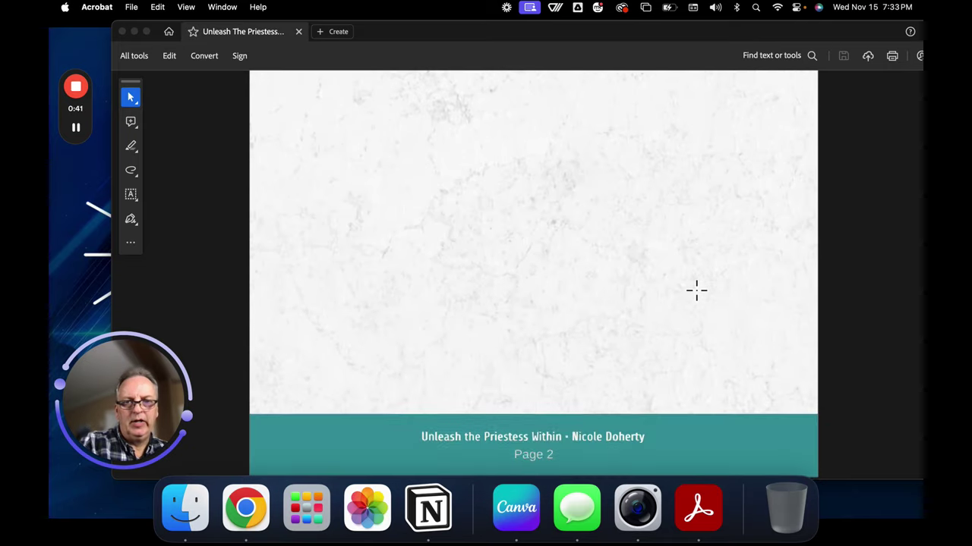
# Step: Skim the example ebook's pages 2–6, reaching the coaching-program photo page
pyautogui.scroll(-10, 696, 296)
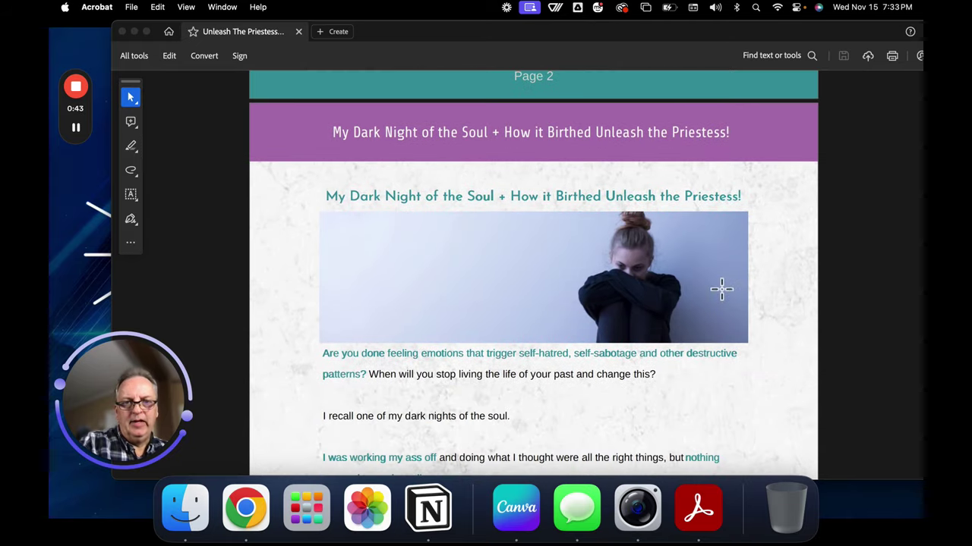
pyautogui.scroll(-10, 767, 296)
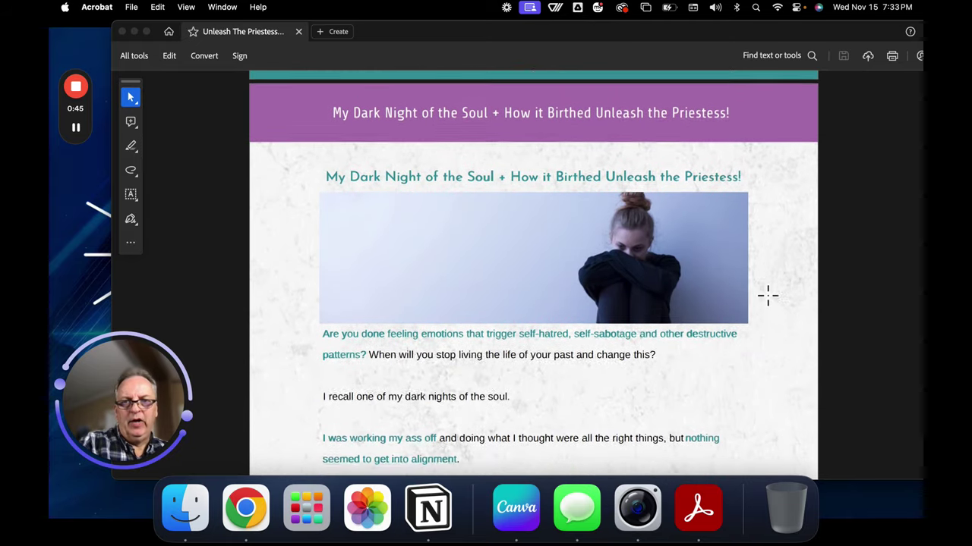
pyautogui.scroll(-10, 767, 296)
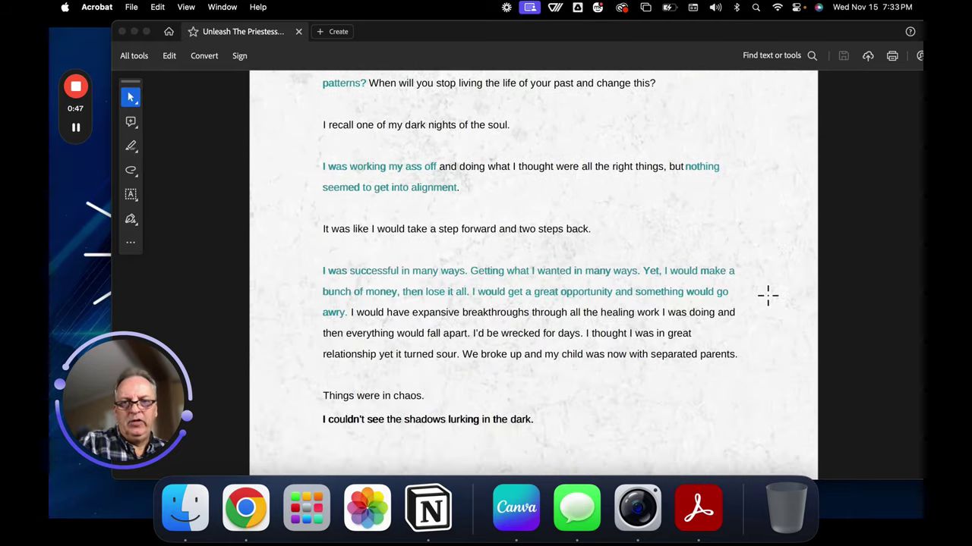
pyautogui.scroll(-14, 765, 298)
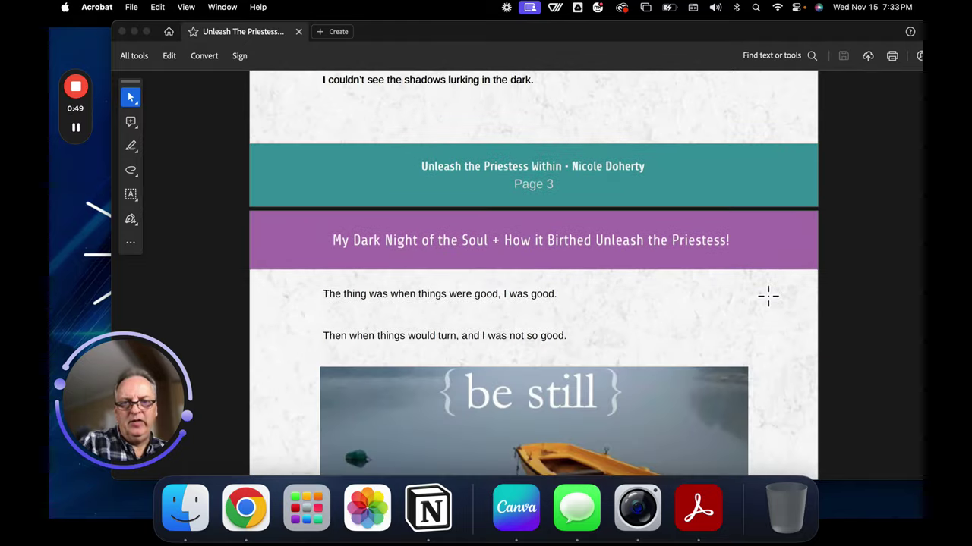
pyautogui.scroll(-19, 768, 298)
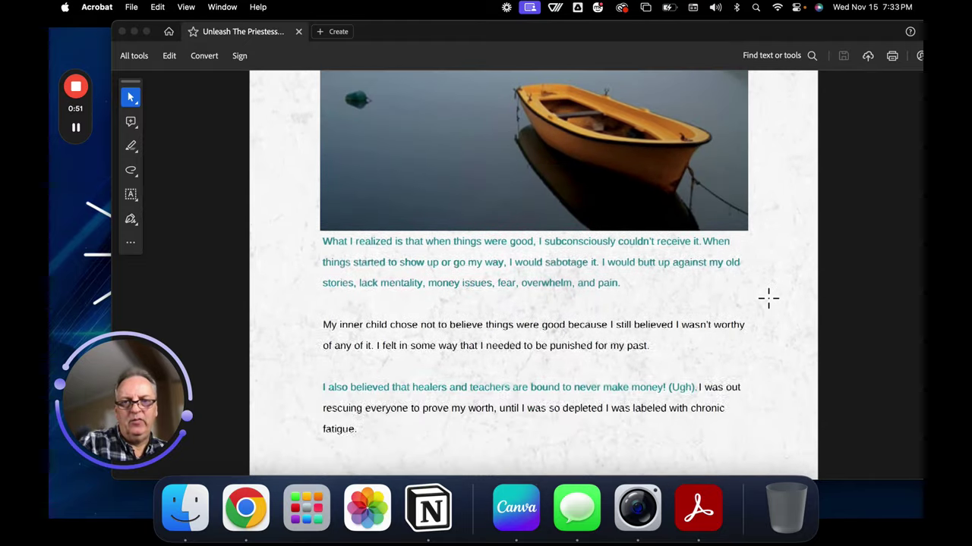
pyautogui.scroll(-17, 768, 298)
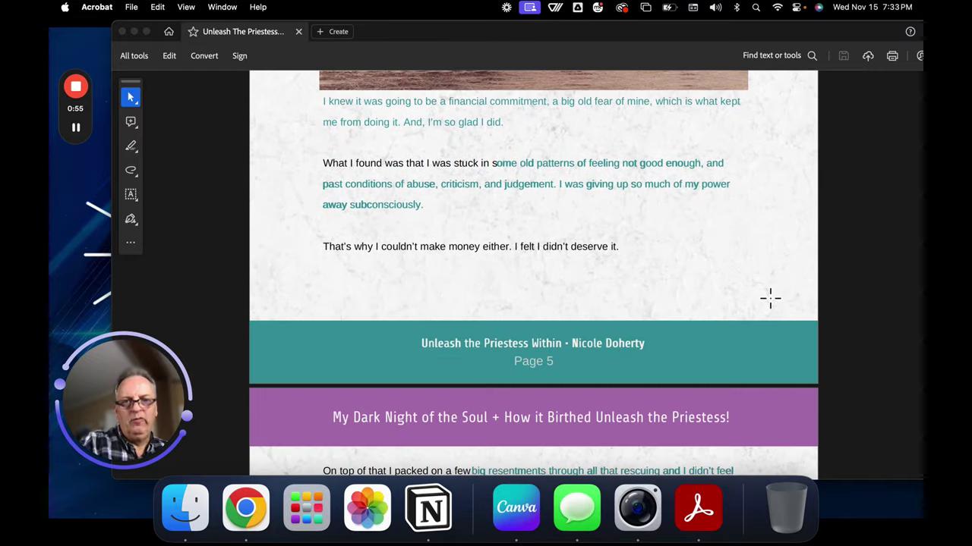
pyautogui.scroll(-3, 769, 299)
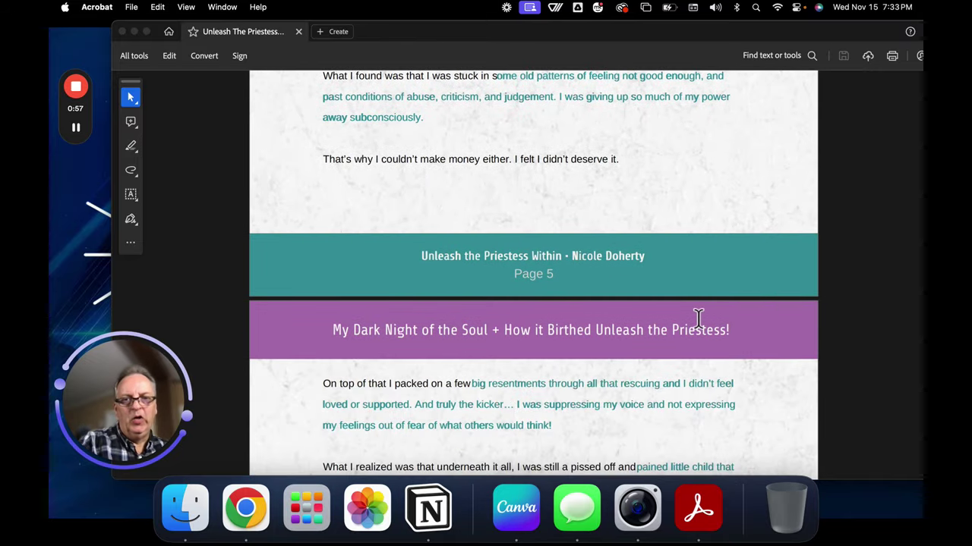
pyautogui.scroll(-2, 697, 316)
pyautogui.scroll(-3, 696, 318)
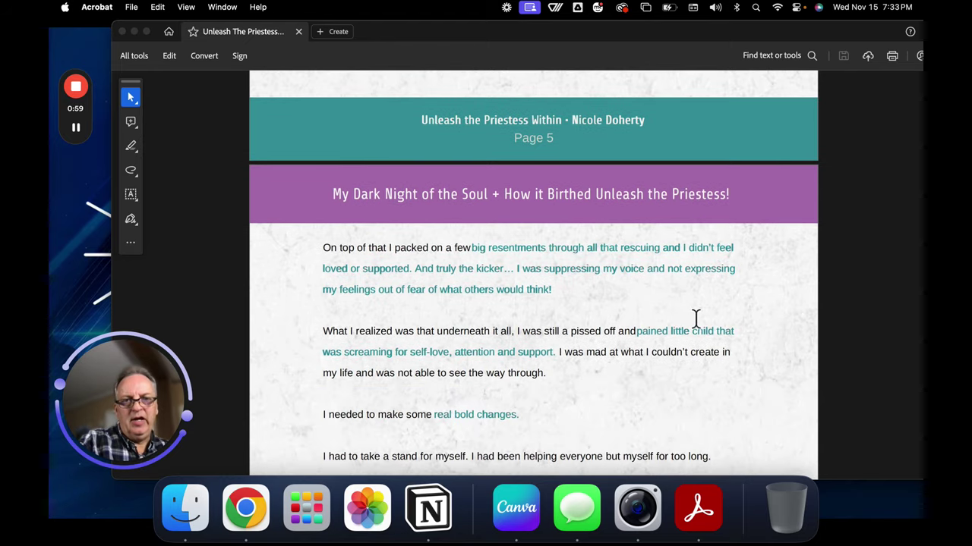
pyautogui.scroll(-3, 696, 317)
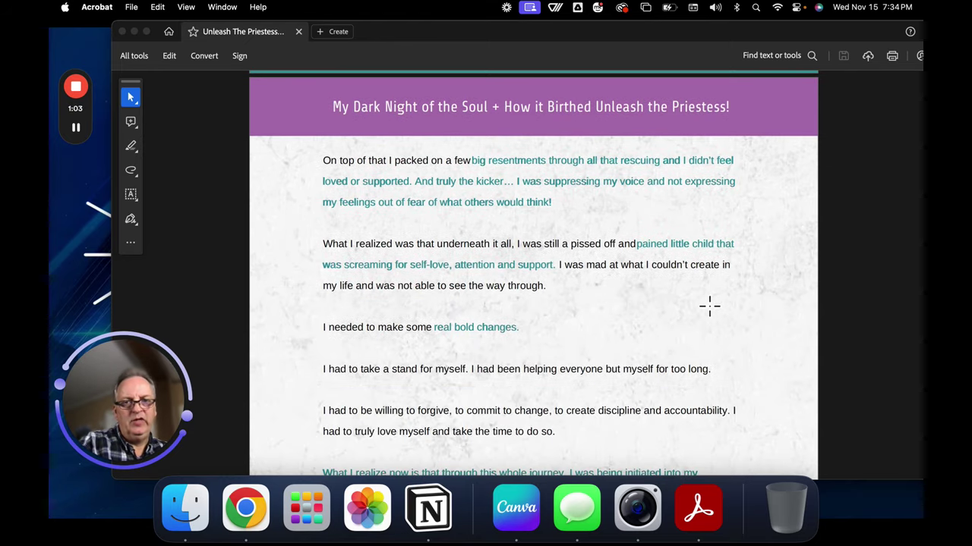
pyautogui.scroll(-9, 707, 306)
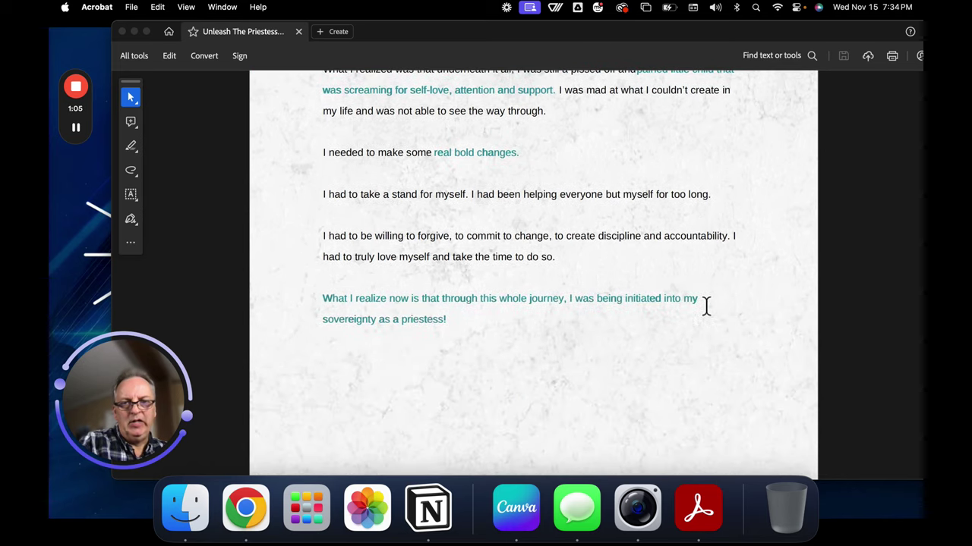
pyautogui.scroll(-12, 702, 311)
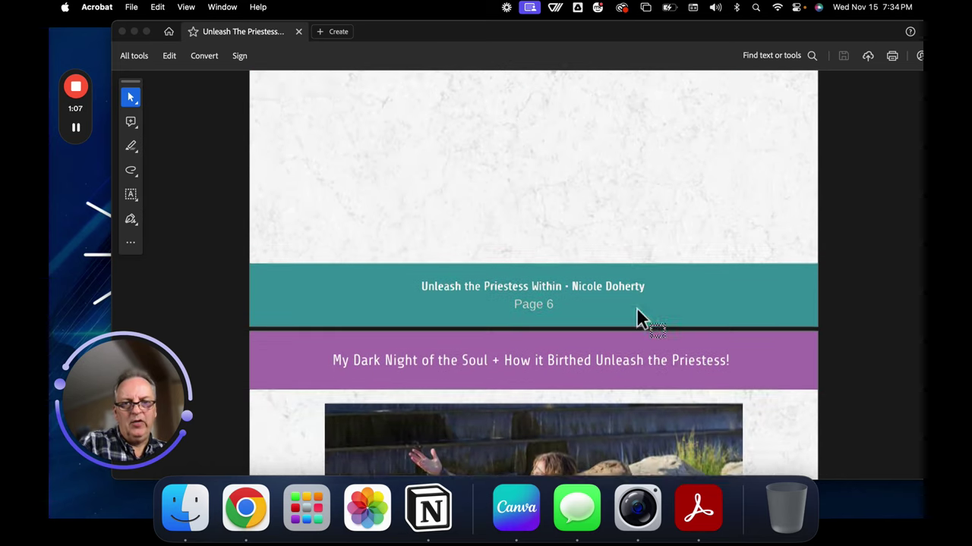
pyautogui.scroll(-3, 642, 314)
pyautogui.scroll(-3, 643, 314)
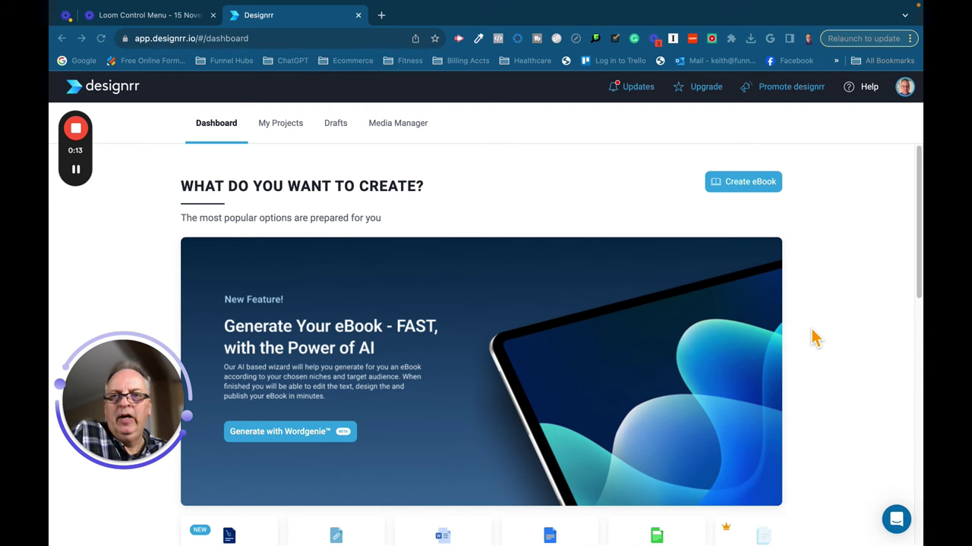
# Step: Find the Generate Your eBook banner on the dashboard and launch Generate with Wordgenie
pyautogui.scroll(-5, 814, 338)
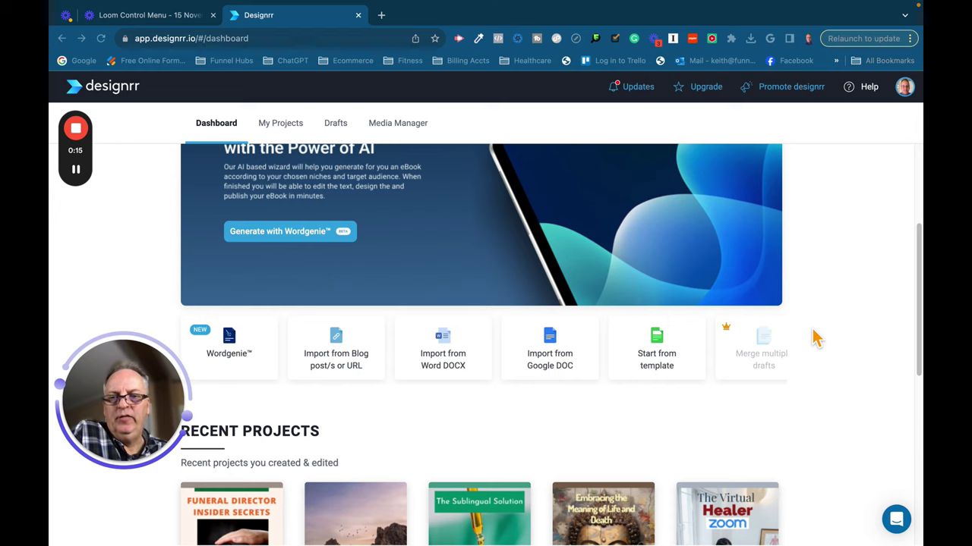
pyautogui.scroll(3, 815, 338)
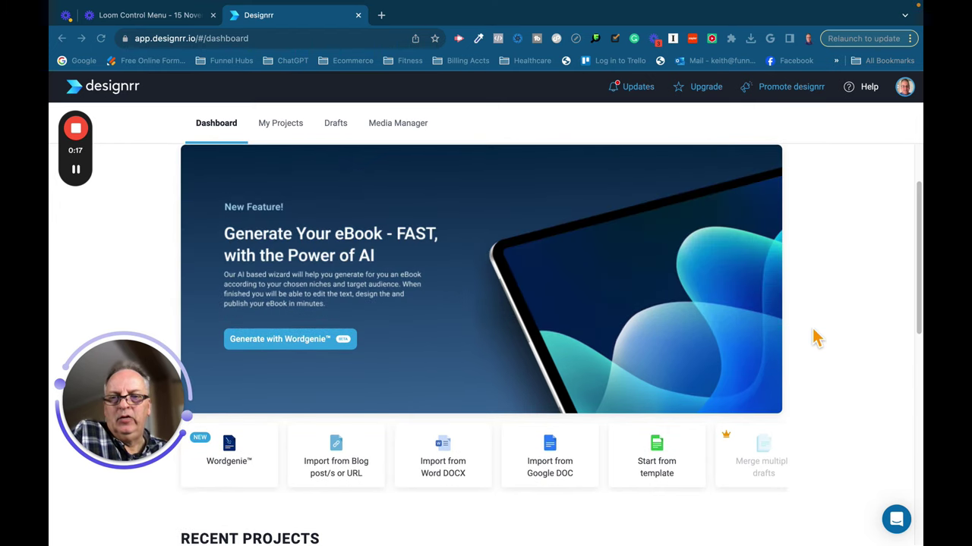
pyautogui.scroll(-5, 816, 338)
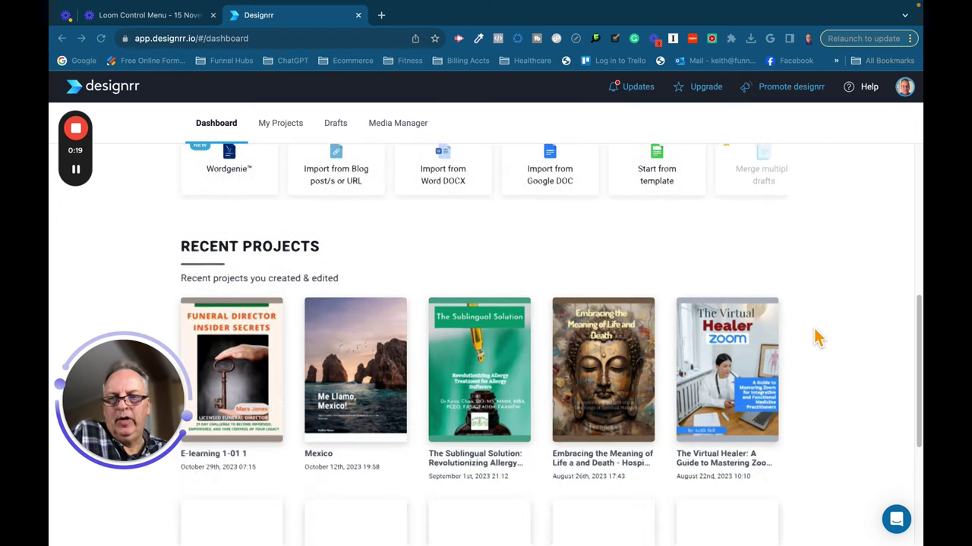
pyautogui.scroll(-4, 818, 337)
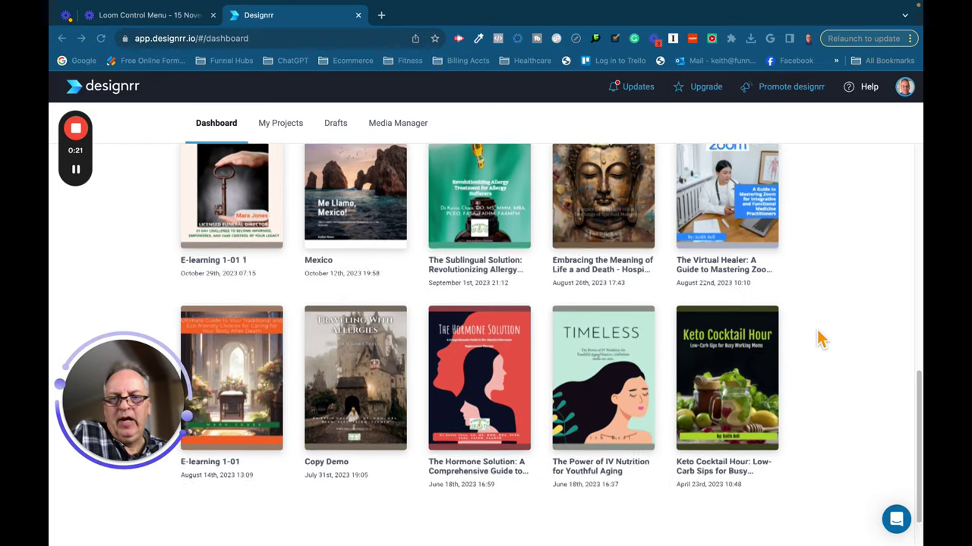
pyautogui.scroll(3, 818, 338)
pyautogui.scroll(-1, 501, 455)
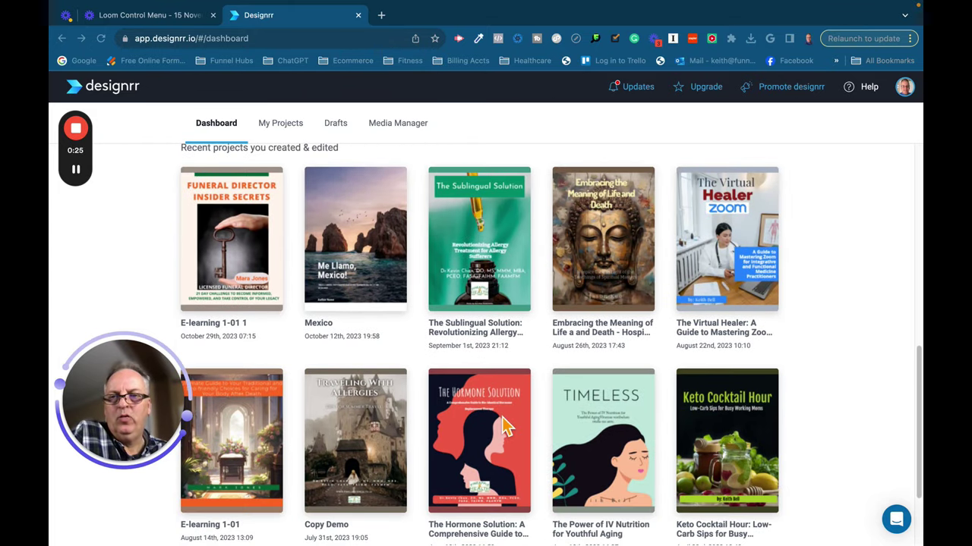
pyautogui.scroll(1, 505, 425)
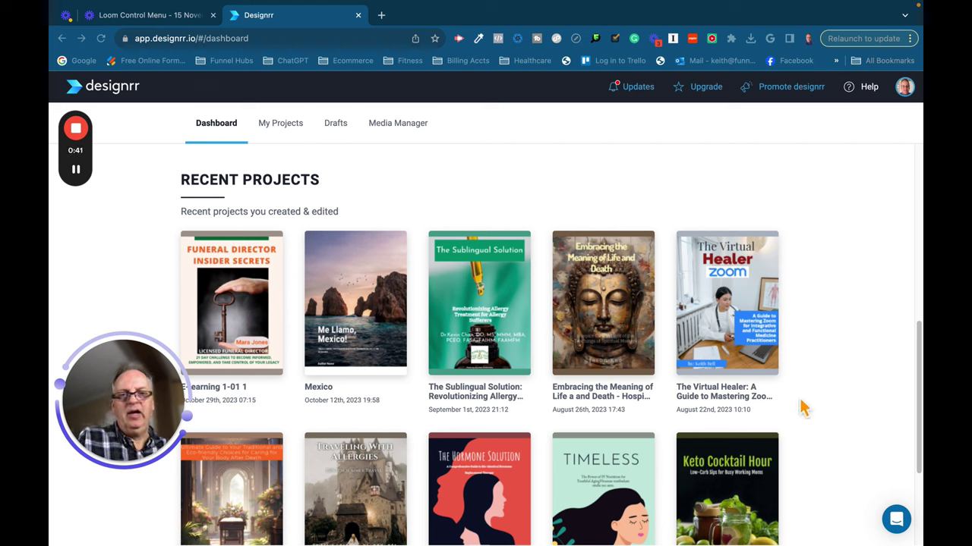
pyautogui.scroll(-3, 809, 410)
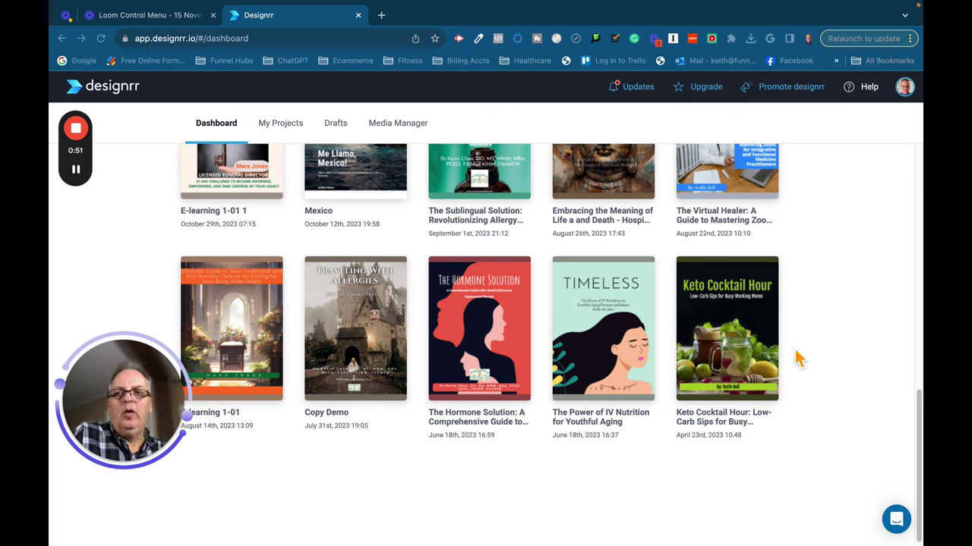
pyautogui.scroll(5, 797, 359)
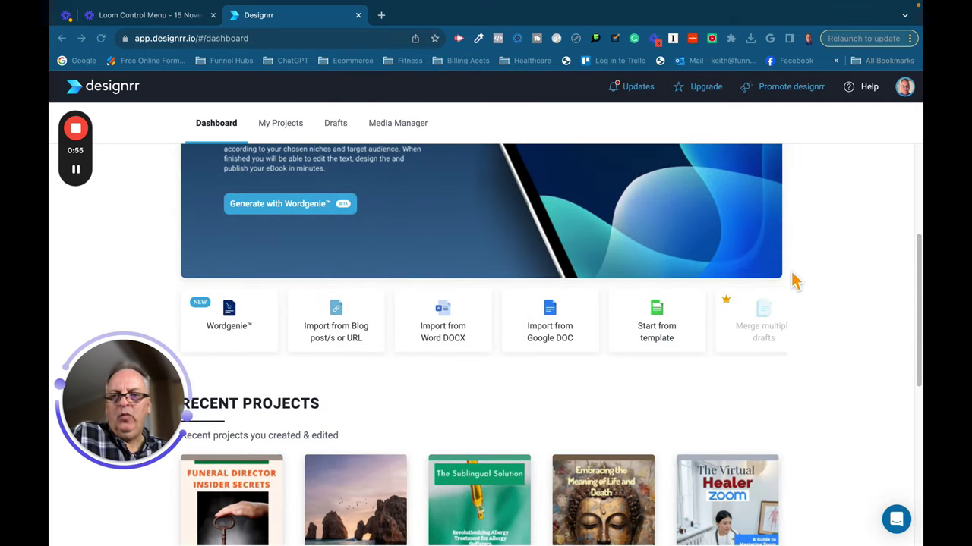
pyautogui.scroll(2, 794, 281)
pyautogui.scroll(-3, 794, 281)
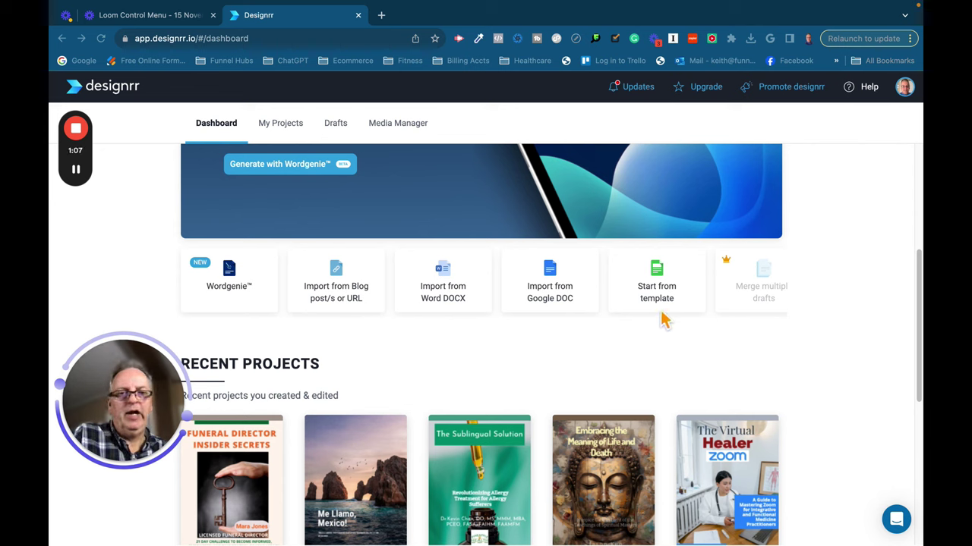
pyautogui.scroll(3, 676, 320)
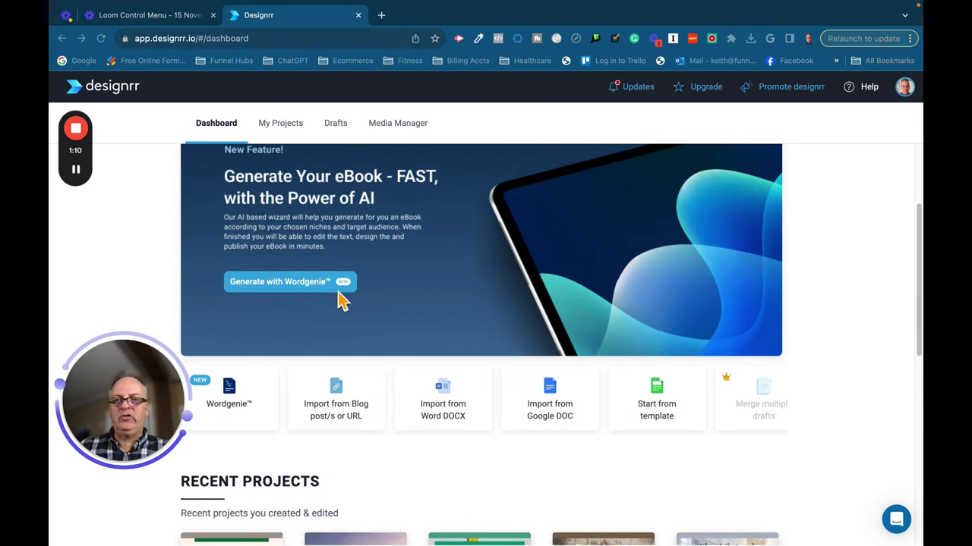
pyautogui.click(297, 292)
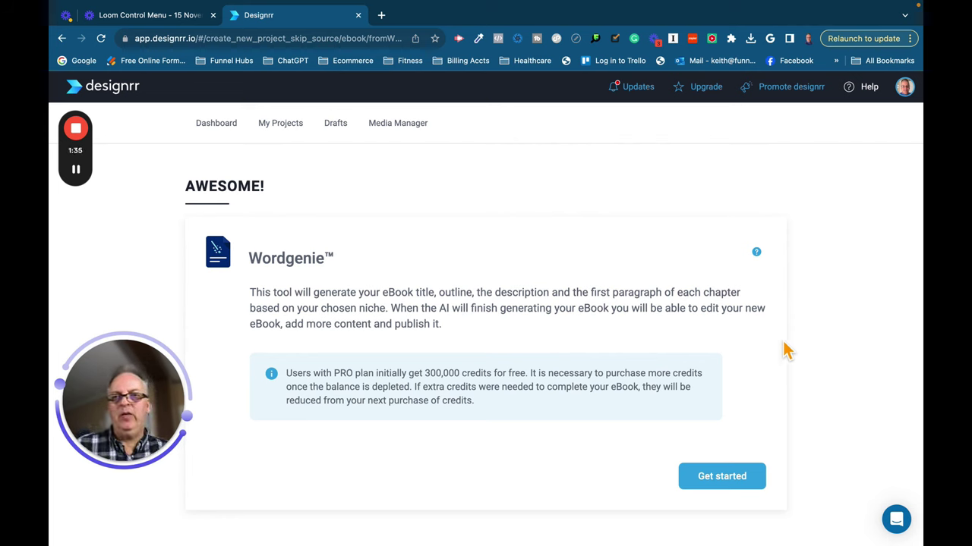
# Step: Start Wordgenie and submit 'How to build a car engine' as the English ebook topic
pyautogui.click(756, 480)
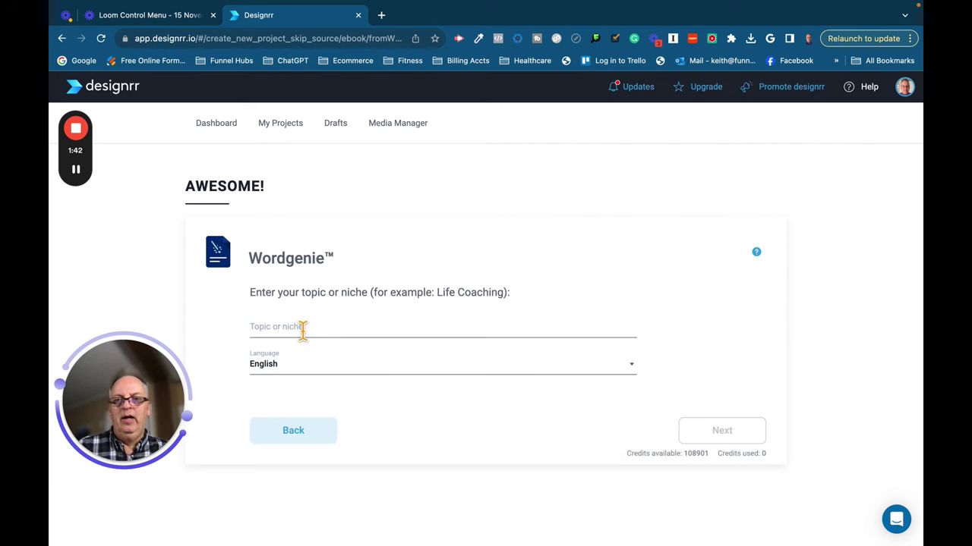
pyautogui.click(304, 332)
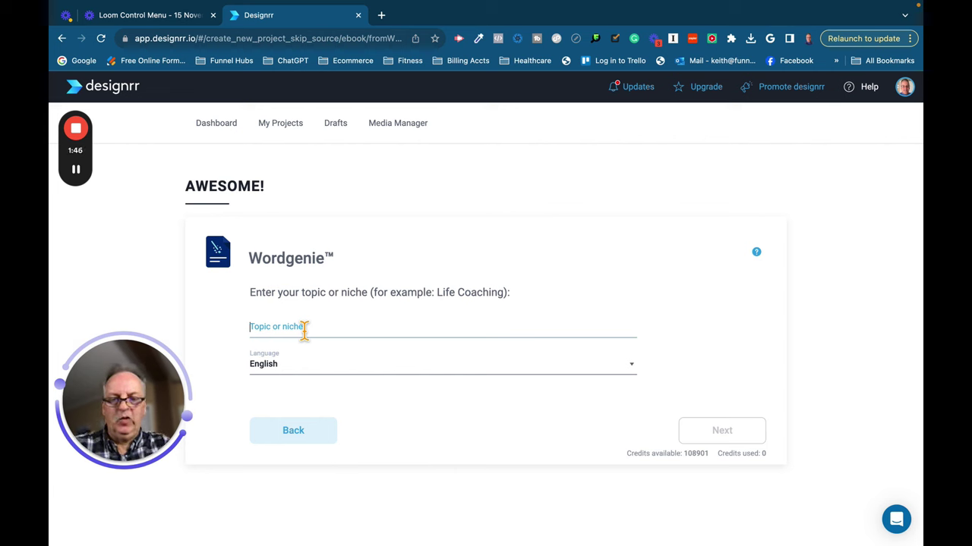
pyautogui.write('How to buil')
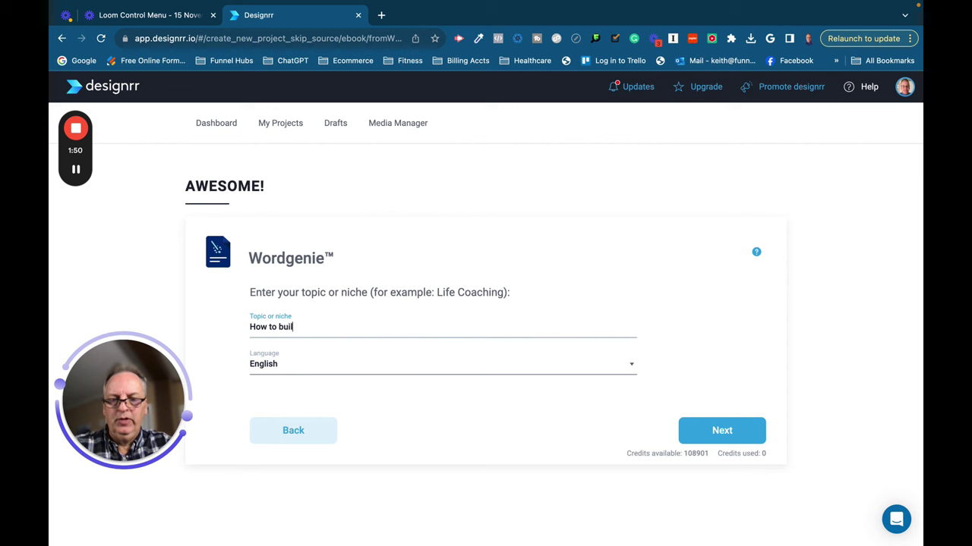
pyautogui.write('d a car engine')
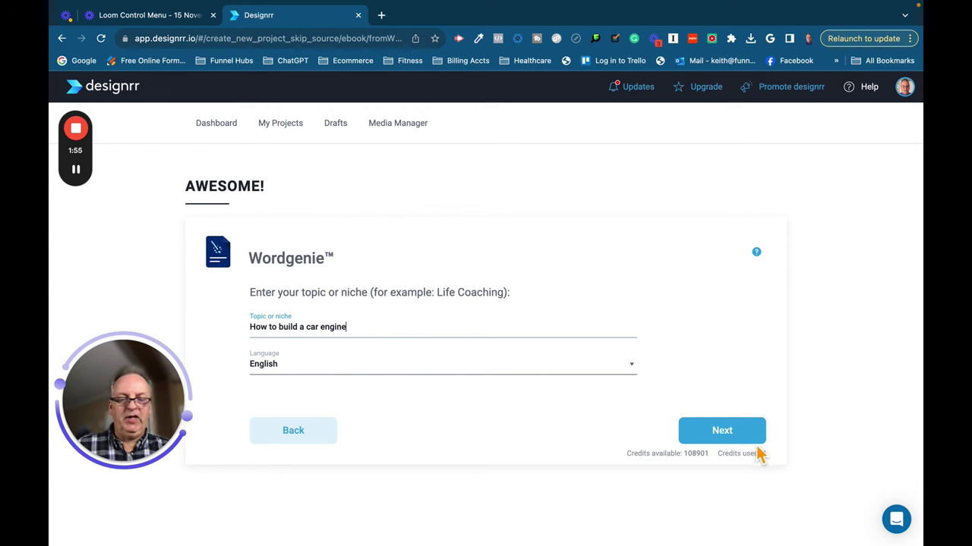
pyautogui.click(734, 433)
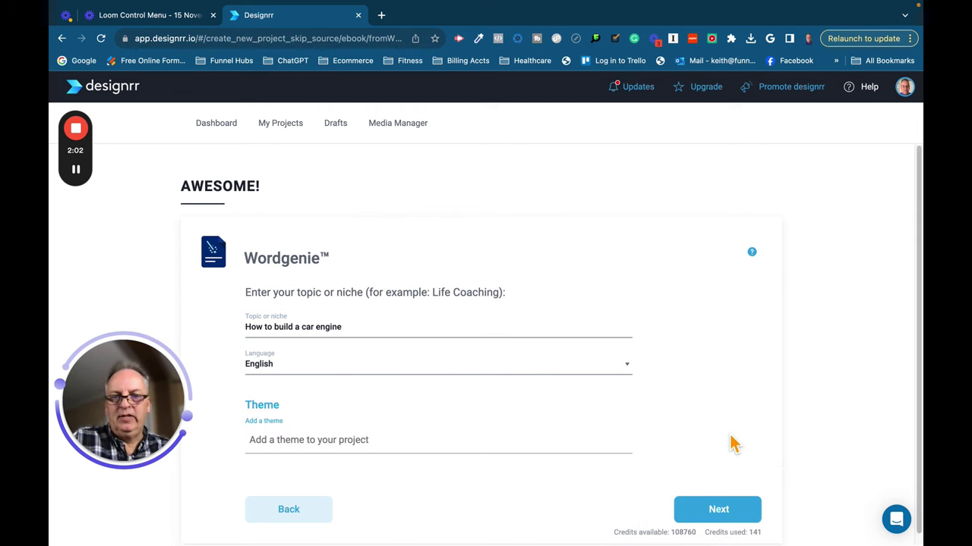
# Step: Skip the theme and choose the 'How to build a electric car engine' sub-niche
pyautogui.scroll(-1, 721, 444)
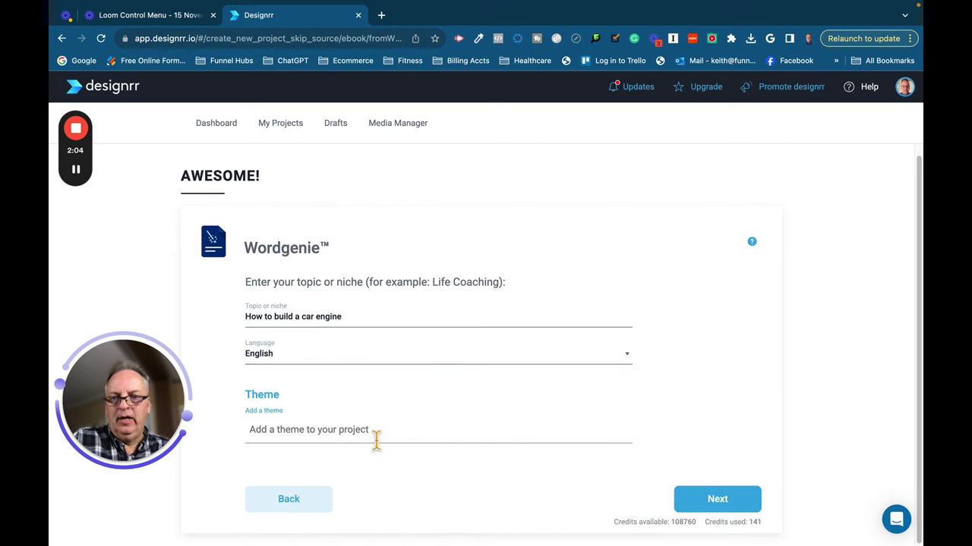
pyautogui.click(709, 507)
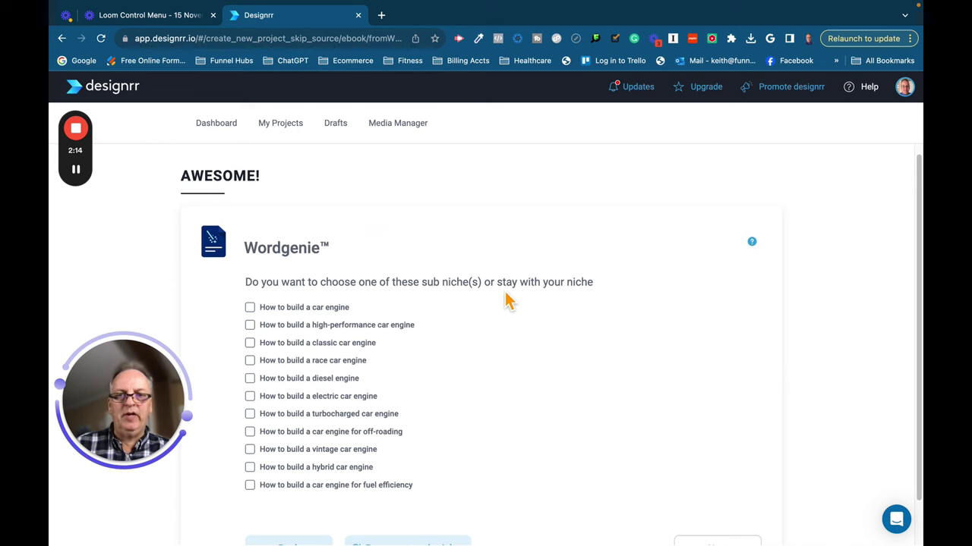
pyautogui.scroll(-1, 515, 358)
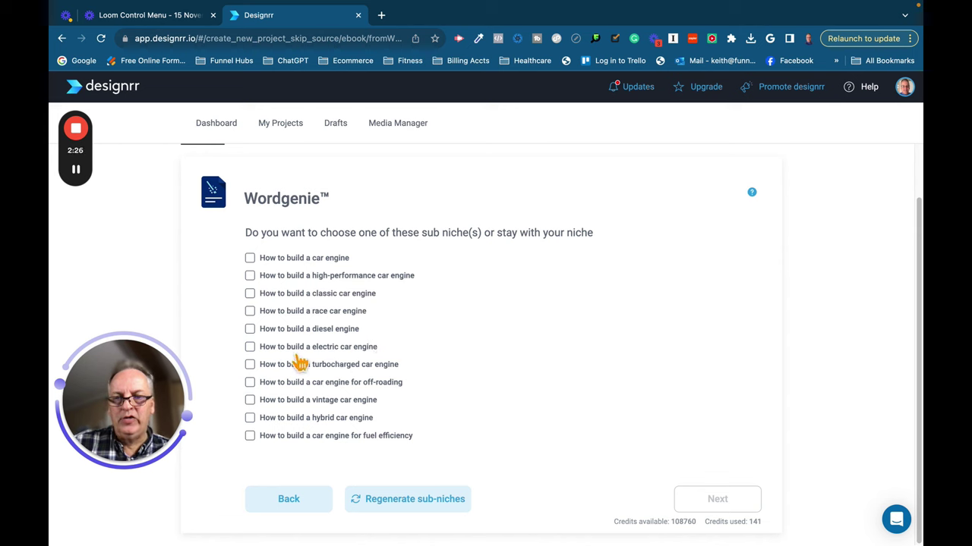
pyautogui.click(253, 349)
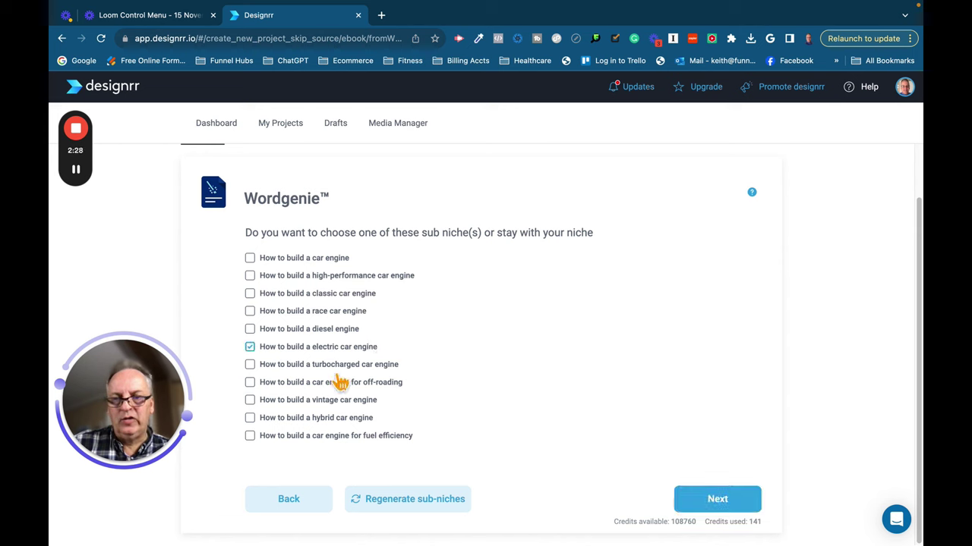
pyautogui.click(733, 512)
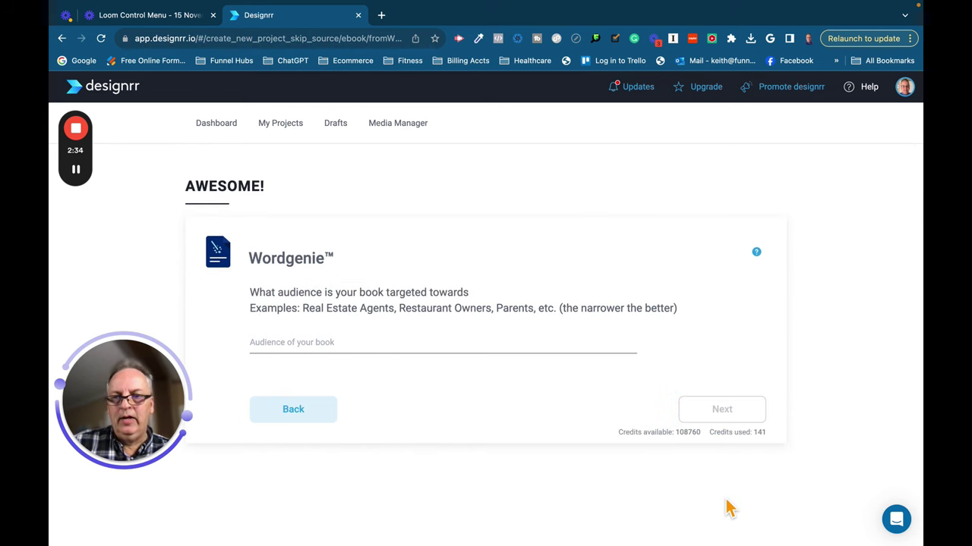
# Step: Enter 'New Electric car builders' as the target audience and submit it for title ideas
pyautogui.click(321, 344)
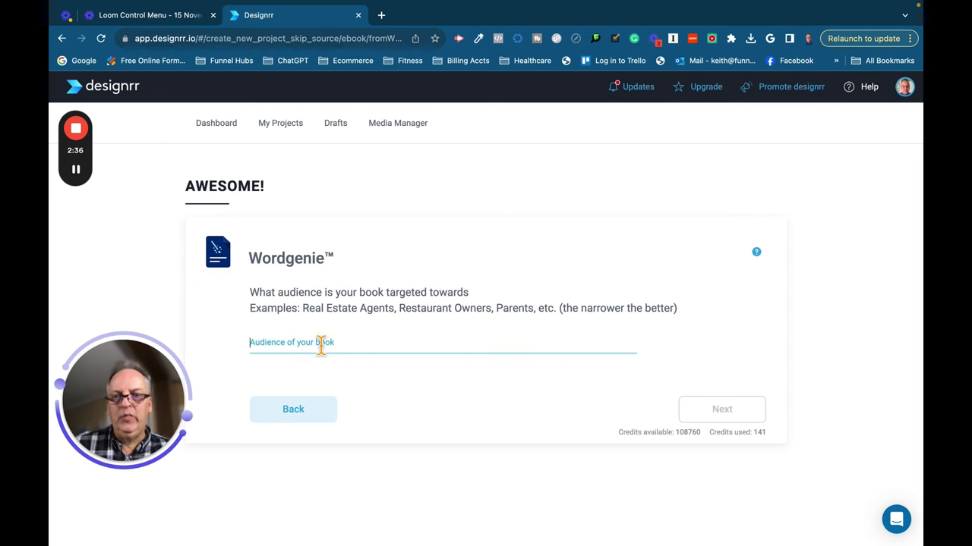
pyautogui.write('Neww')
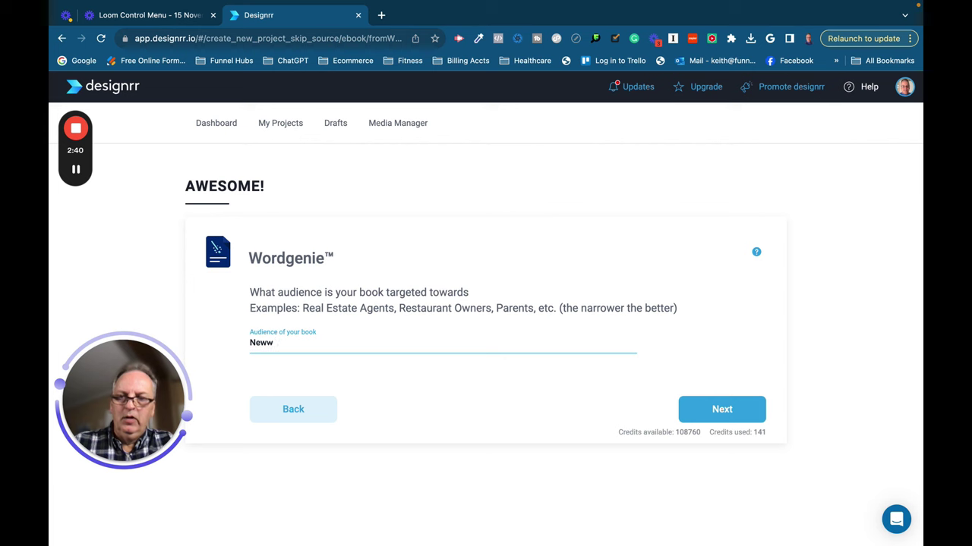
pyautogui.press('BackSpace')
pyautogui.press('BackSpace')
pyautogui.write('Elec')
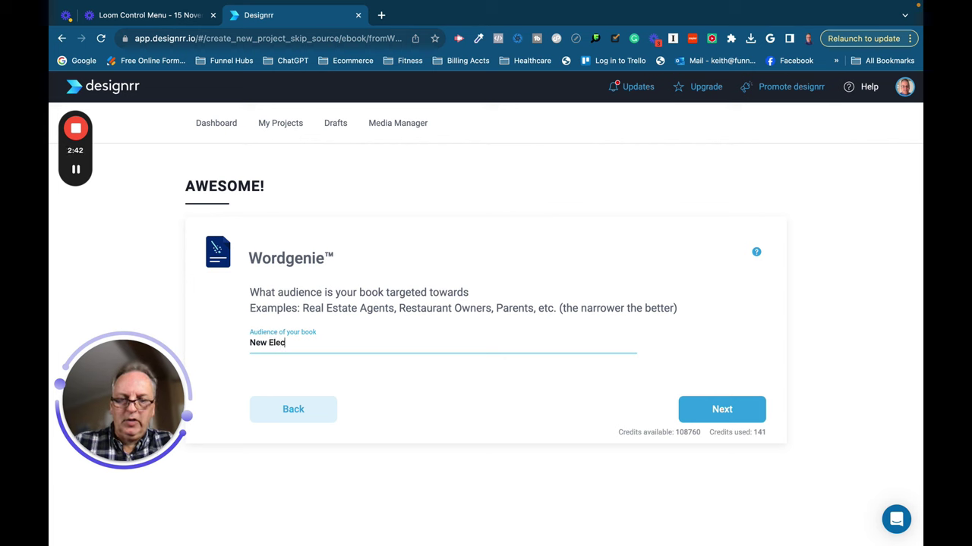
pyautogui.write('tric ca')
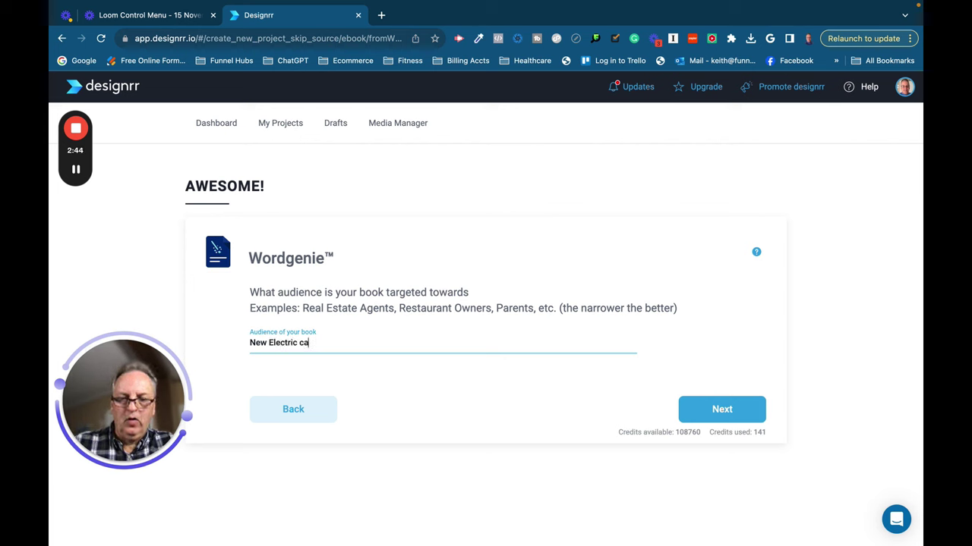
pyautogui.write('r buil')
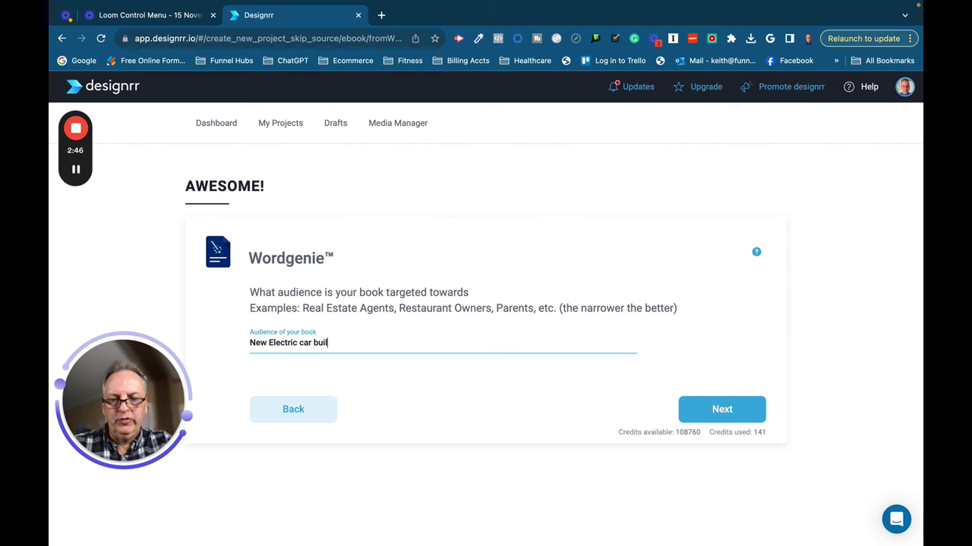
pyautogui.write('ders')
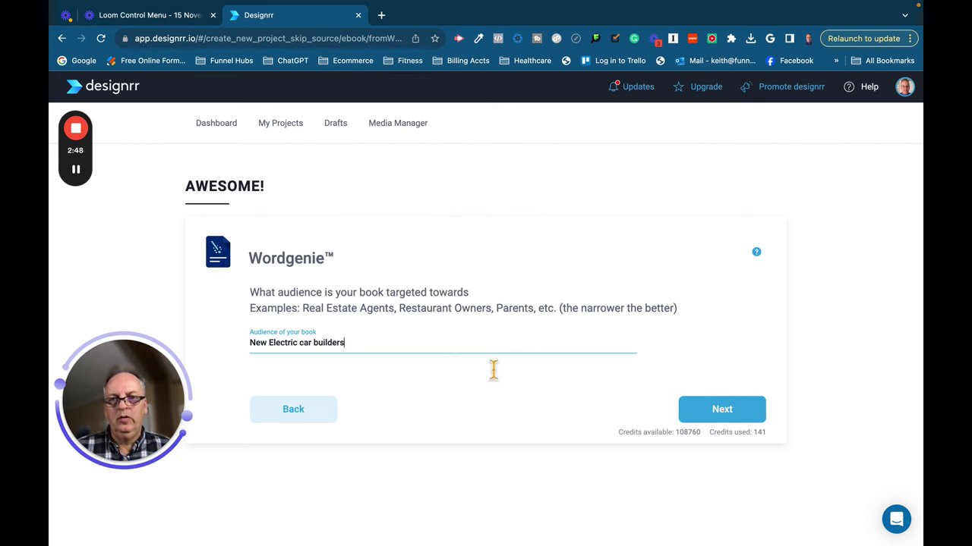
pyautogui.click(719, 424)
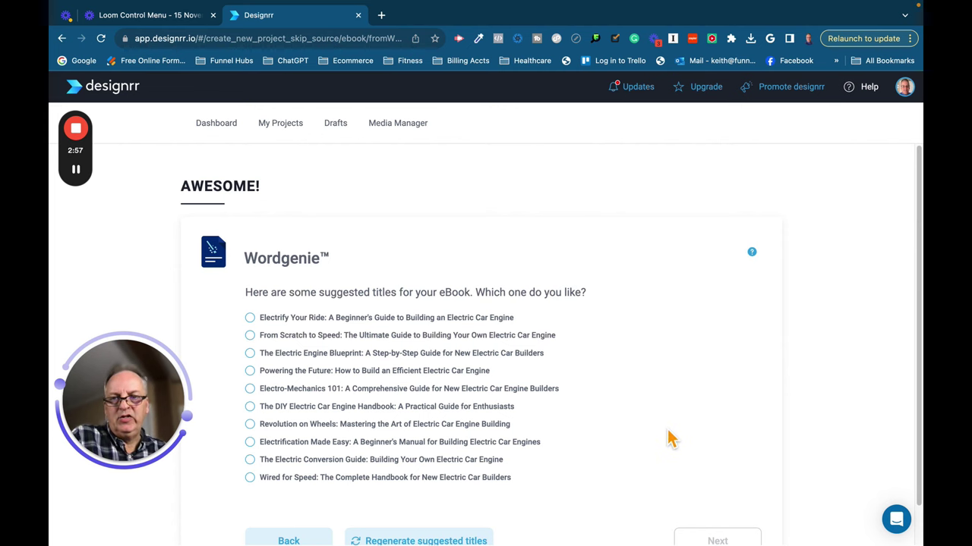
# Step: Pick 'The Electric Engine Blueprint: A Step-by-Step Guide for New Electric Car Builders' and generate its outline
pyautogui.scroll(-1, 632, 381)
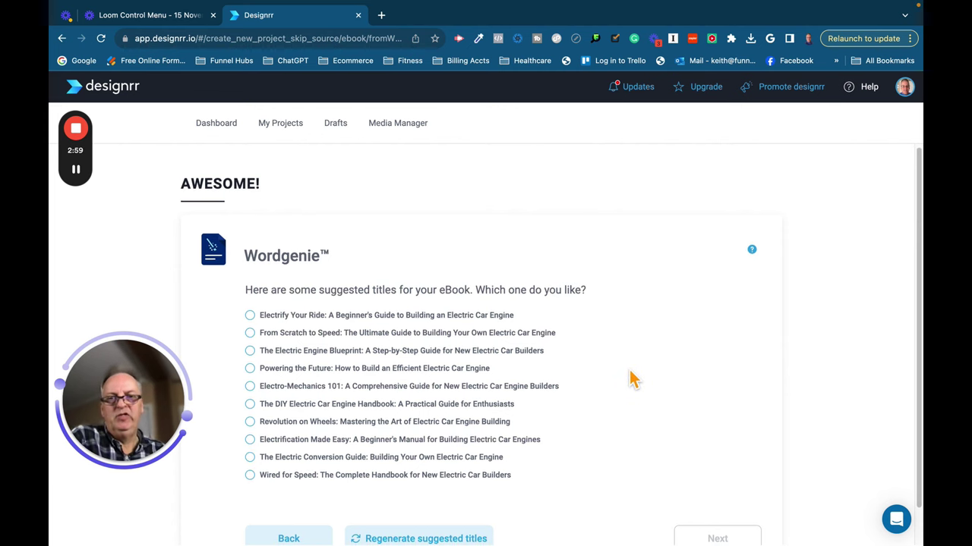
pyautogui.scroll(-2, 631, 373)
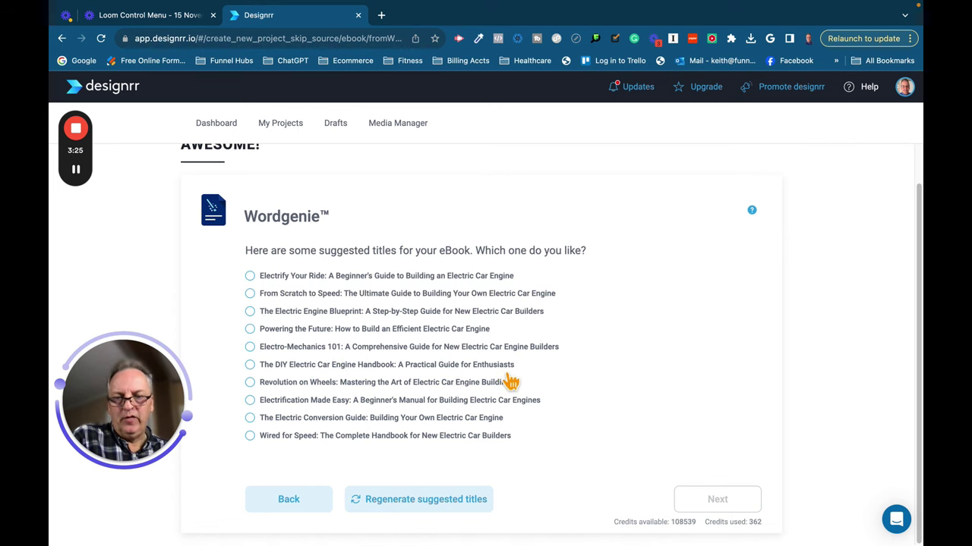
pyautogui.scroll(1, 511, 382)
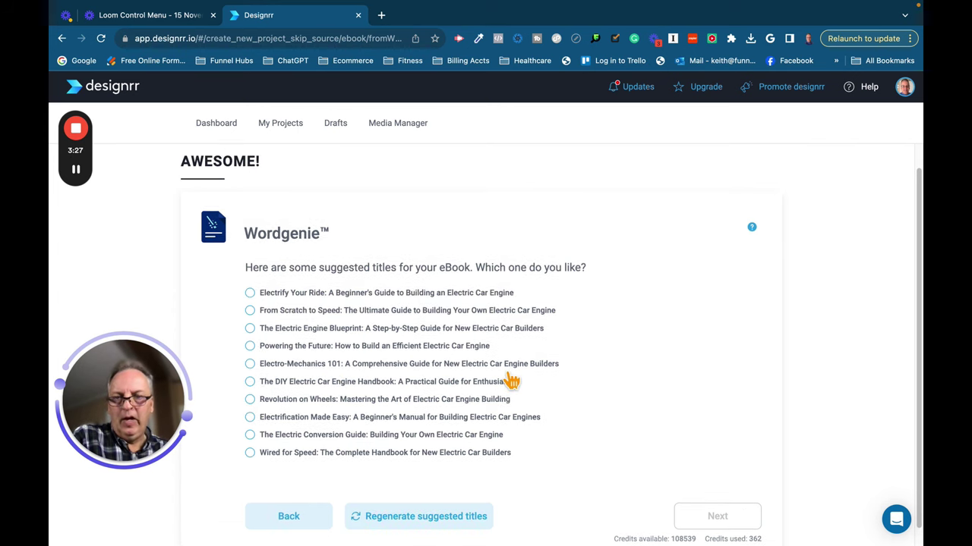
pyautogui.click(259, 335)
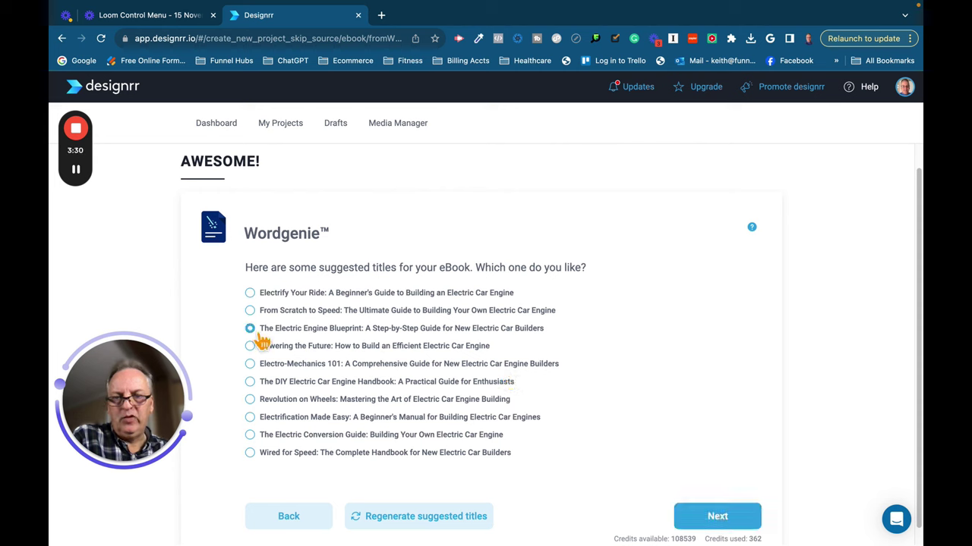
pyautogui.click(711, 523)
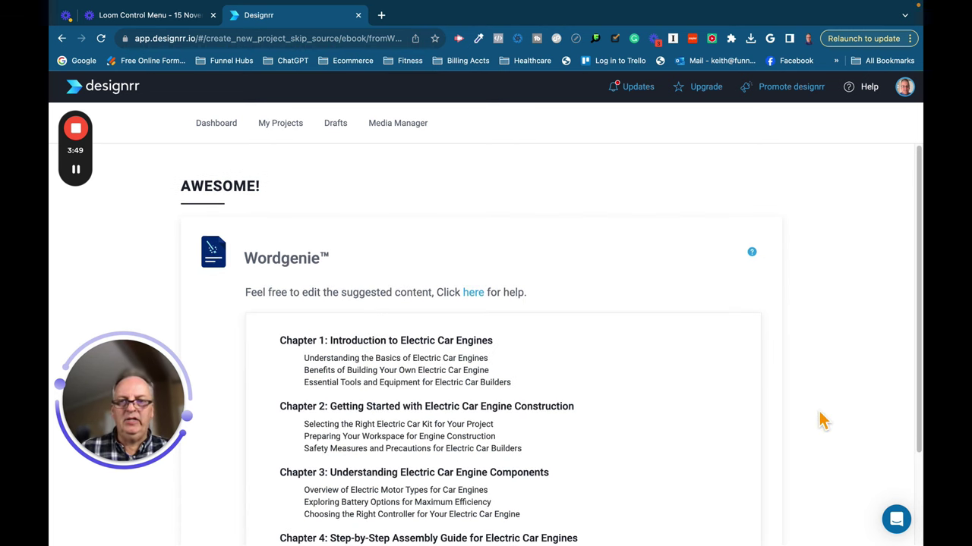
pyautogui.scroll(-1, 824, 421)
pyautogui.scroll(-1, 699, 401)
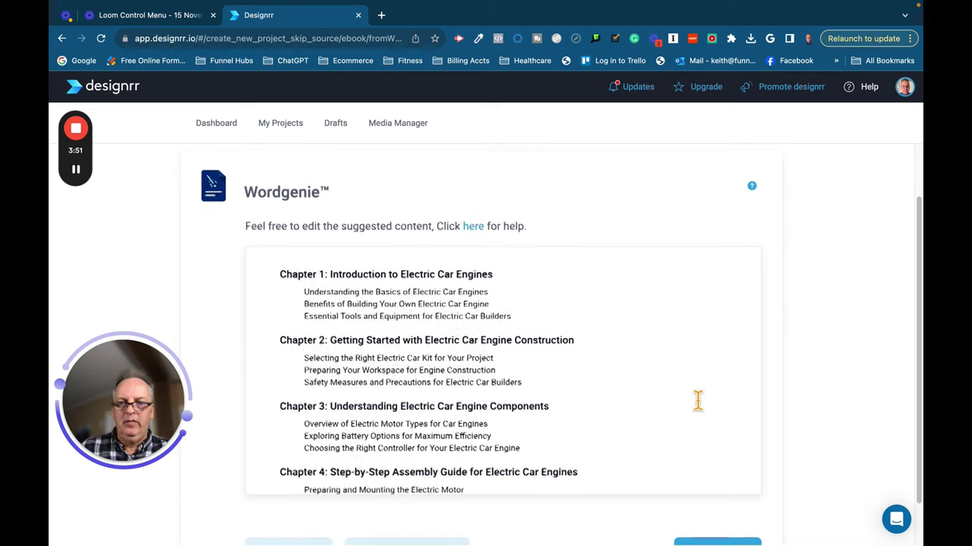
pyautogui.scroll(-2, 698, 401)
pyautogui.scroll(2, 698, 401)
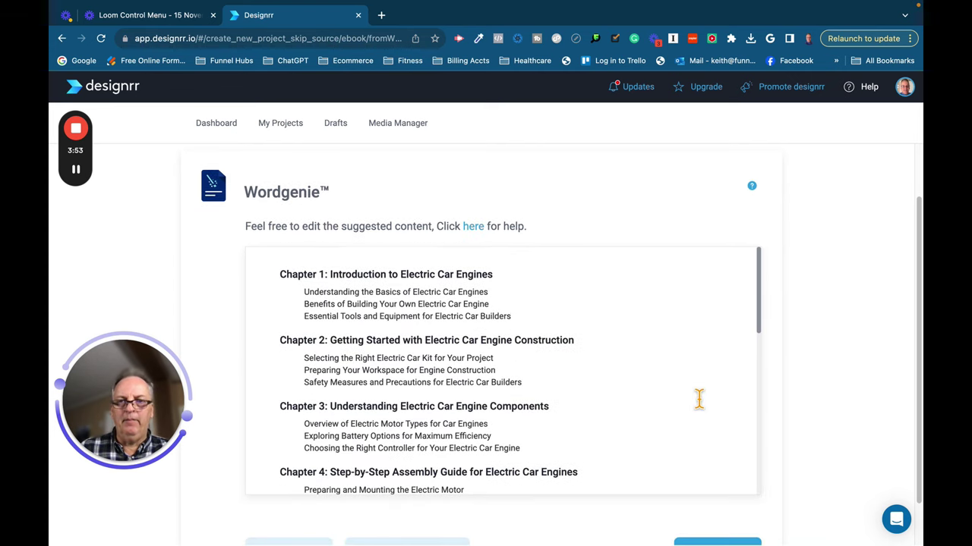
pyautogui.scroll(-2, 698, 400)
pyautogui.scroll(2, 699, 401)
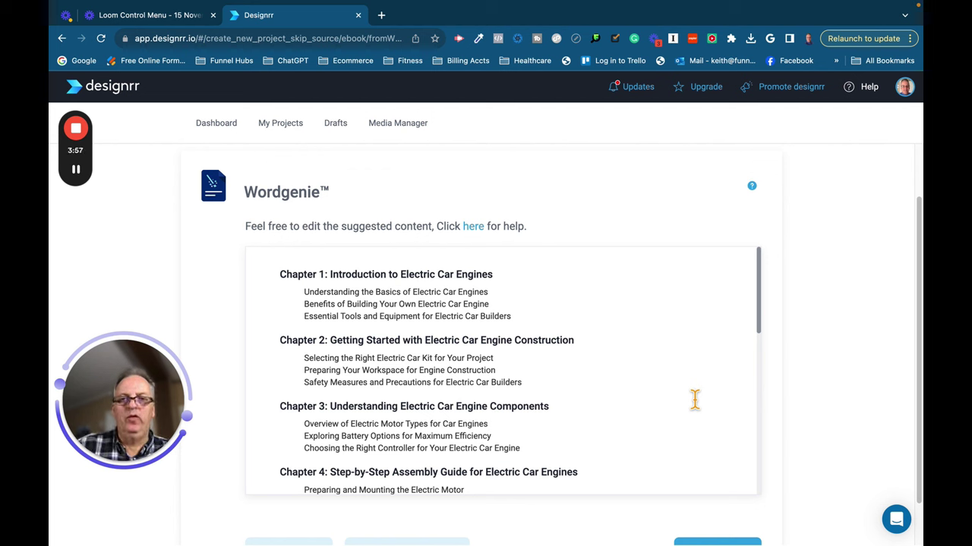
pyautogui.scroll(-2, 696, 398)
pyautogui.scroll(2, 696, 398)
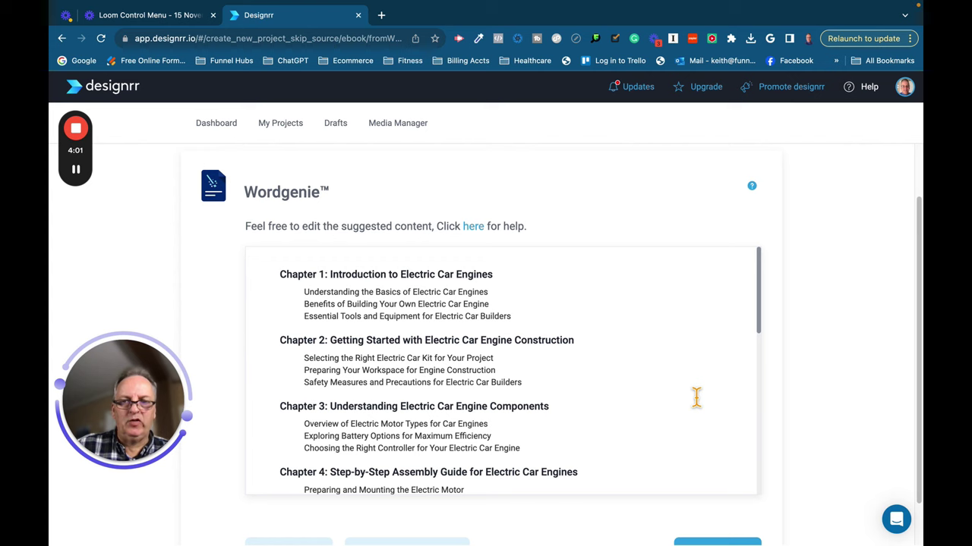
pyautogui.scroll(-1, 696, 398)
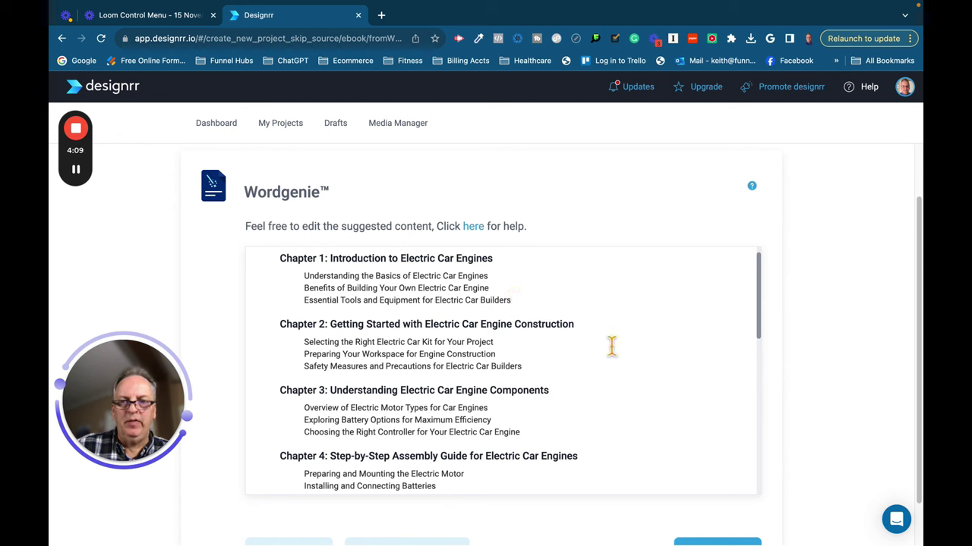
pyautogui.scroll(-1, 614, 345)
pyautogui.scroll(-3, 615, 345)
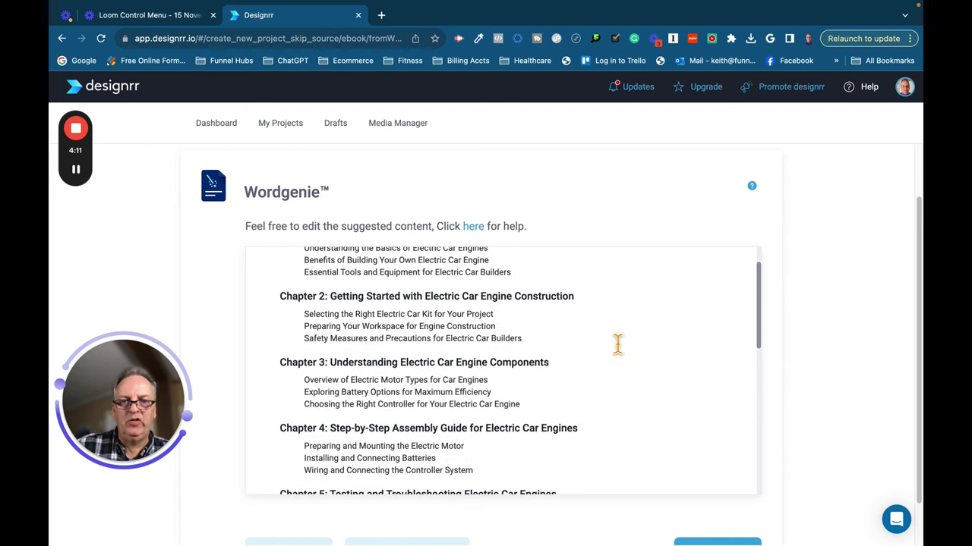
pyautogui.scroll(-1, 617, 344)
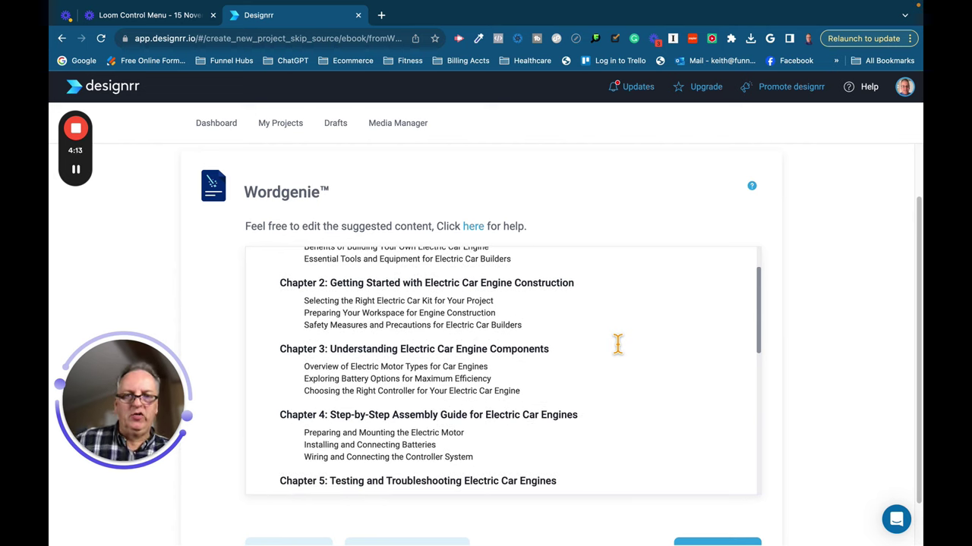
pyautogui.scroll(-3, 617, 344)
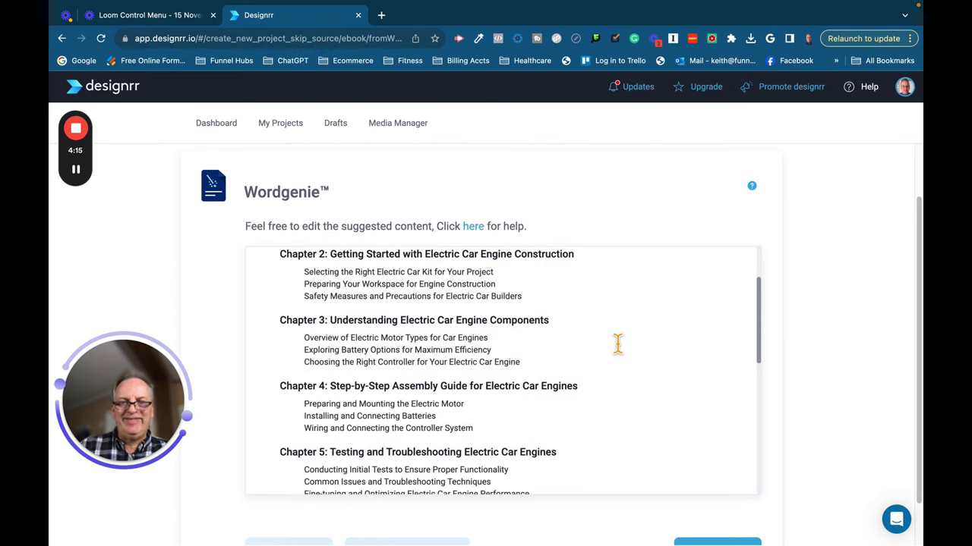
pyautogui.scroll(-4, 617, 344)
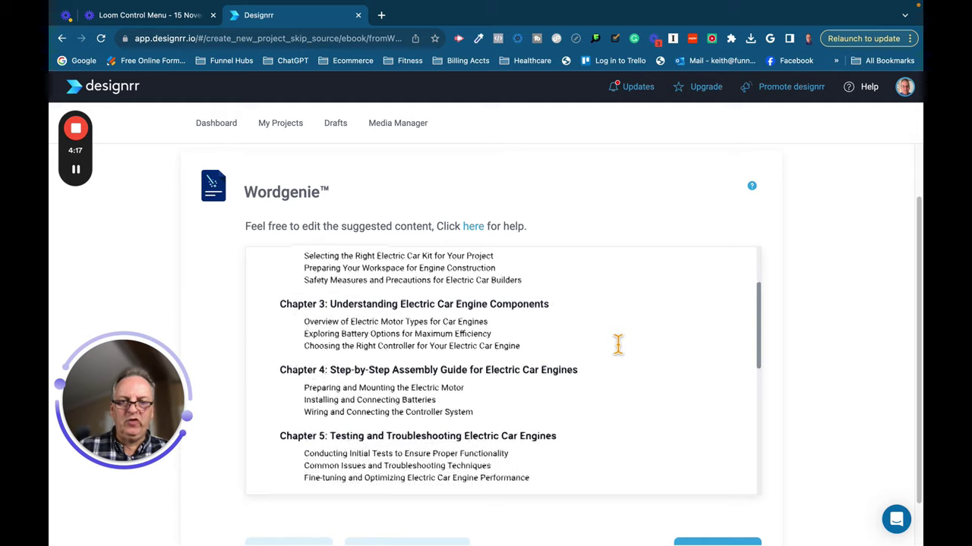
pyautogui.scroll(-5, 618, 344)
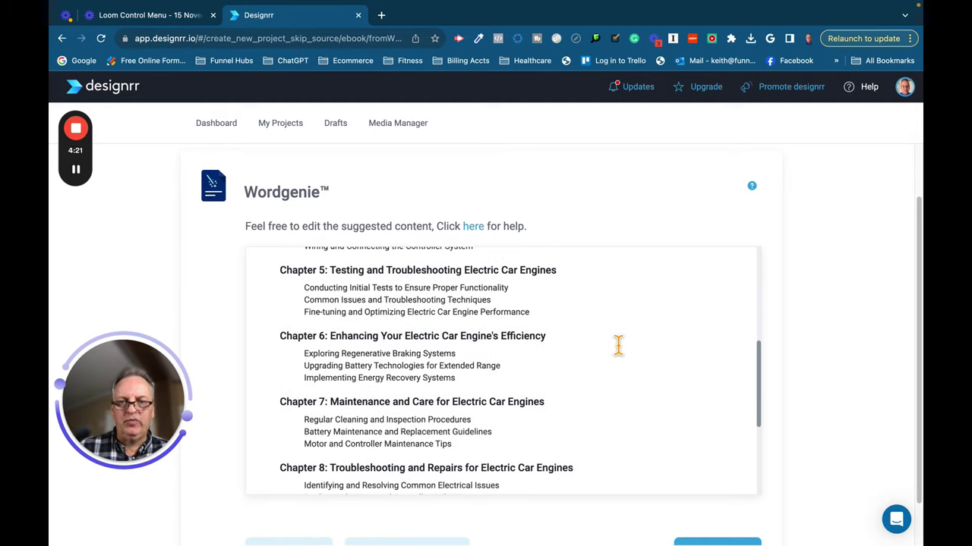
pyautogui.scroll(-1, 617, 347)
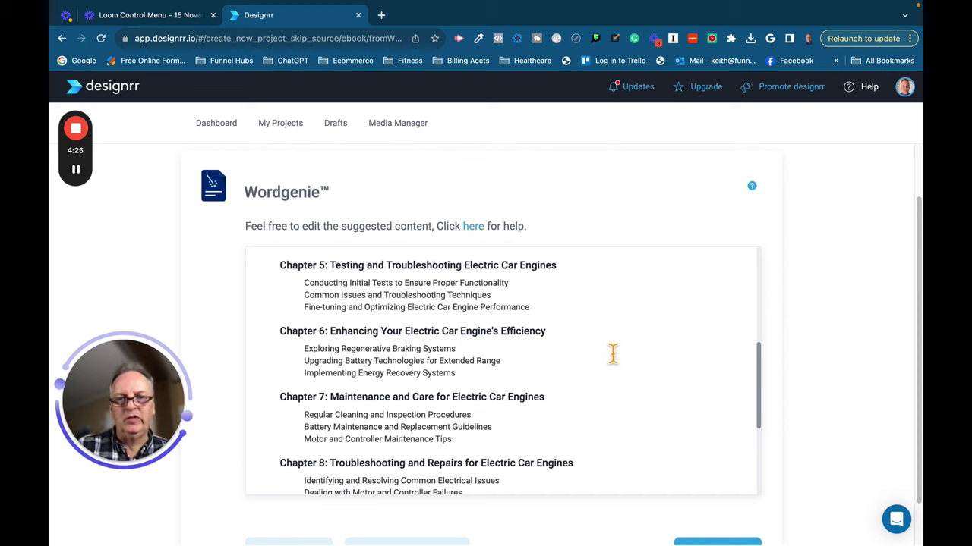
pyautogui.scroll(-8, 612, 353)
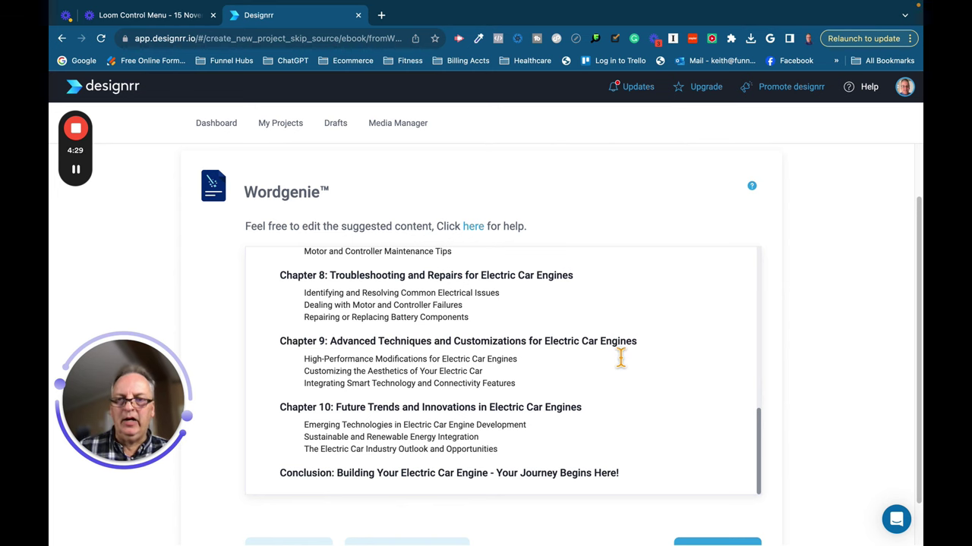
pyautogui.scroll(10, 620, 358)
pyautogui.scroll(8, 620, 358)
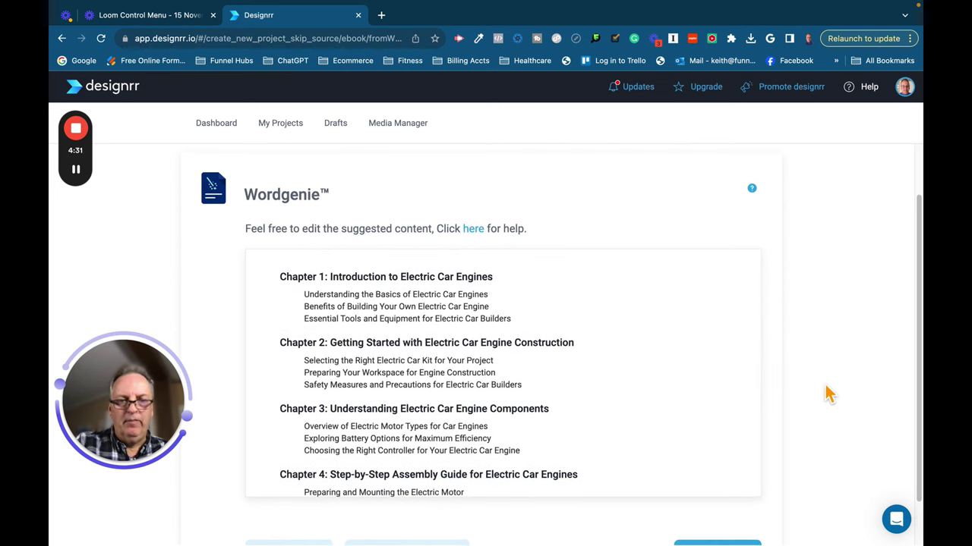
pyautogui.scroll(-1, 824, 392)
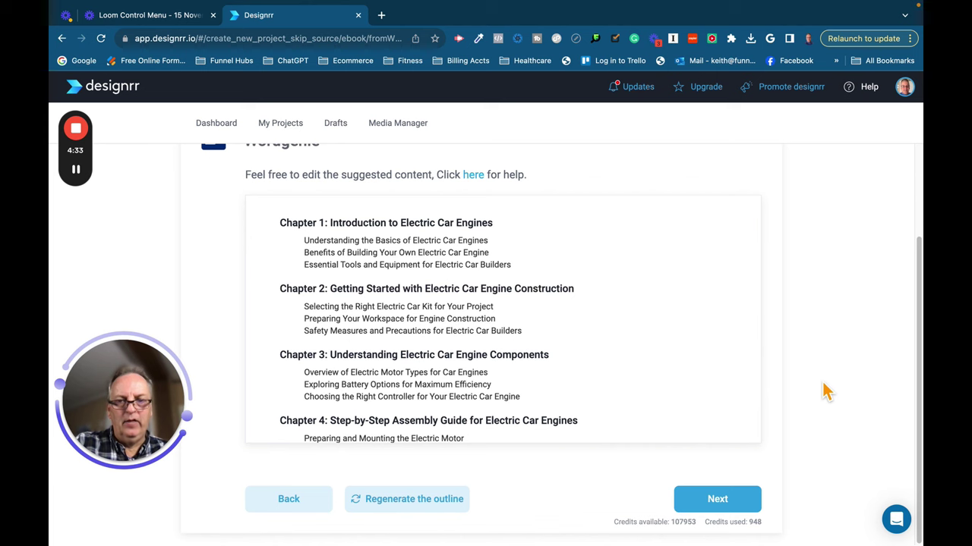
pyautogui.click(732, 507)
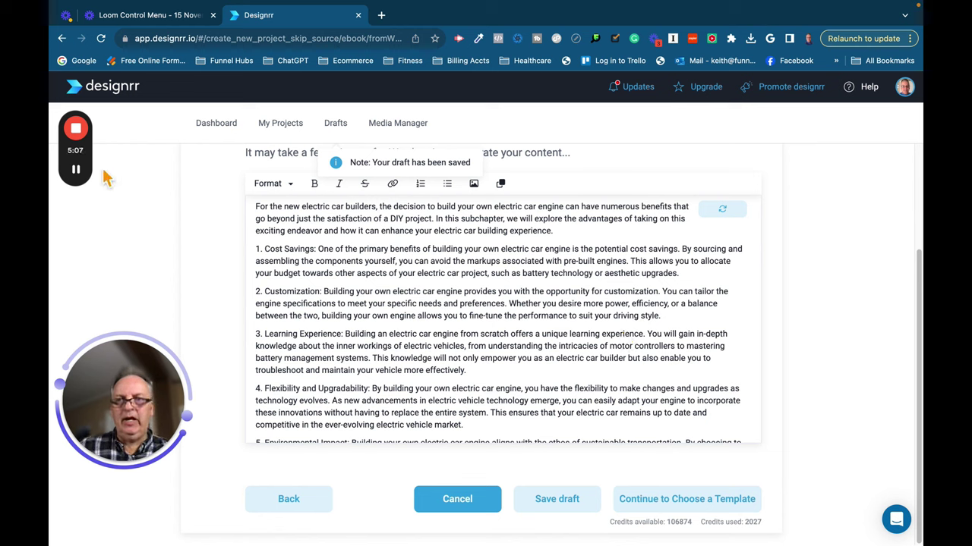
# Step: Move from the saved Designrr draft over to ChatGPT with the AIPRM prompt library
pyautogui.moveTo(85, 144)
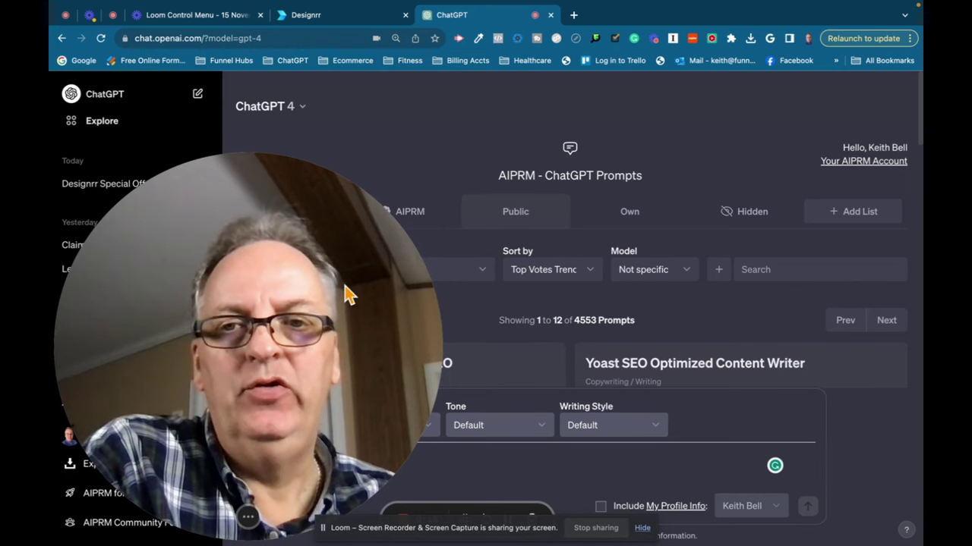
# Step: Request a cover image for 'How to build an electric car engine for beginners', then draft a no-mockup follow-up
pyautogui.moveTo(258, 517)
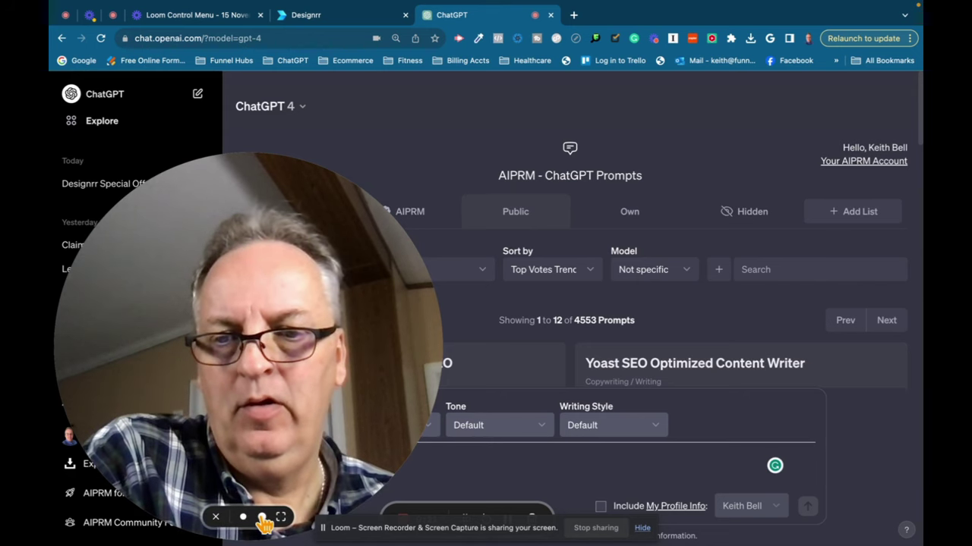
pyautogui.click(244, 516)
pyautogui.click(405, 472)
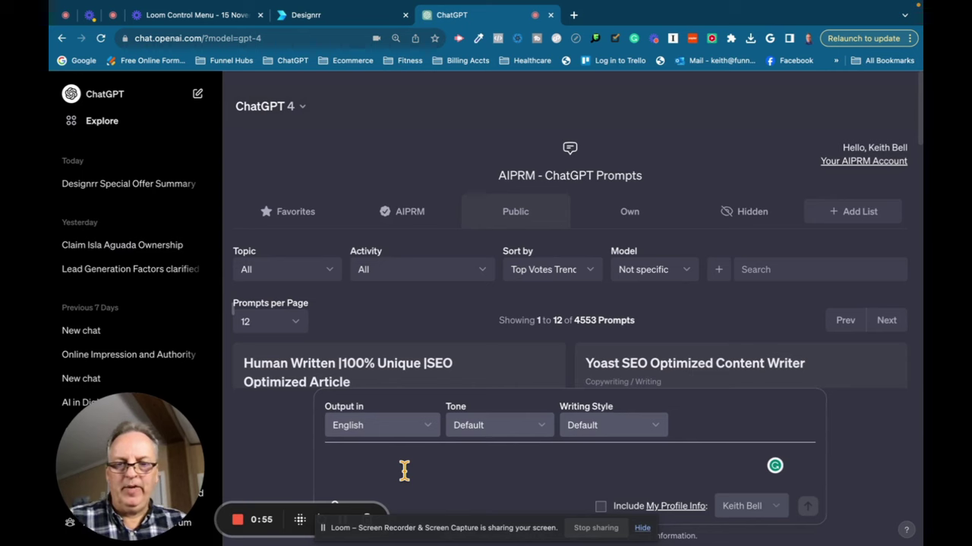
pyautogui.write('Ple')
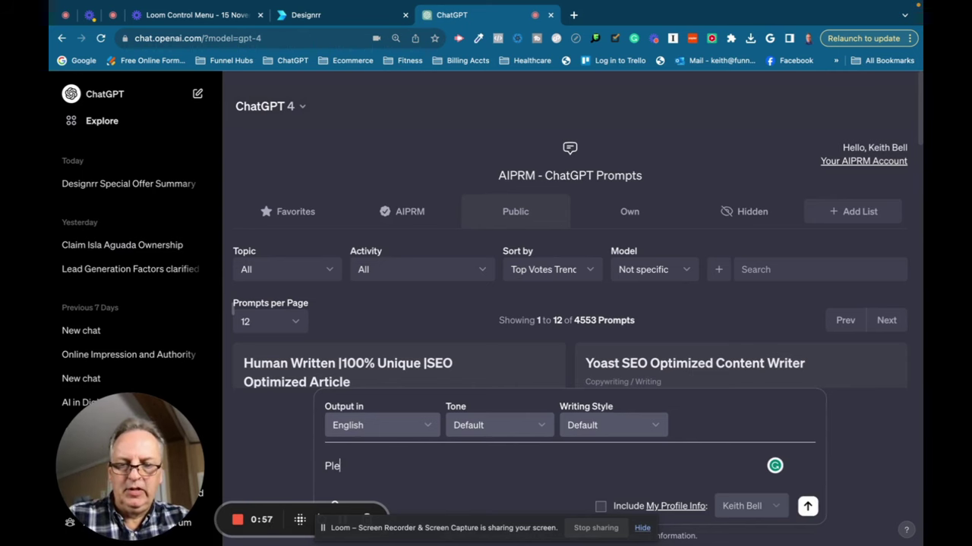
pyautogui.write('ase crea')
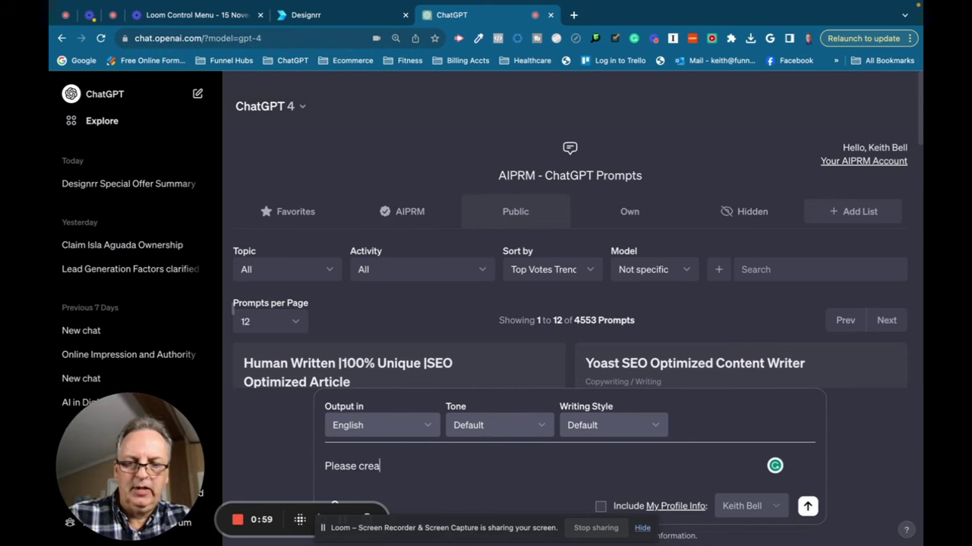
pyautogui.write('te ')
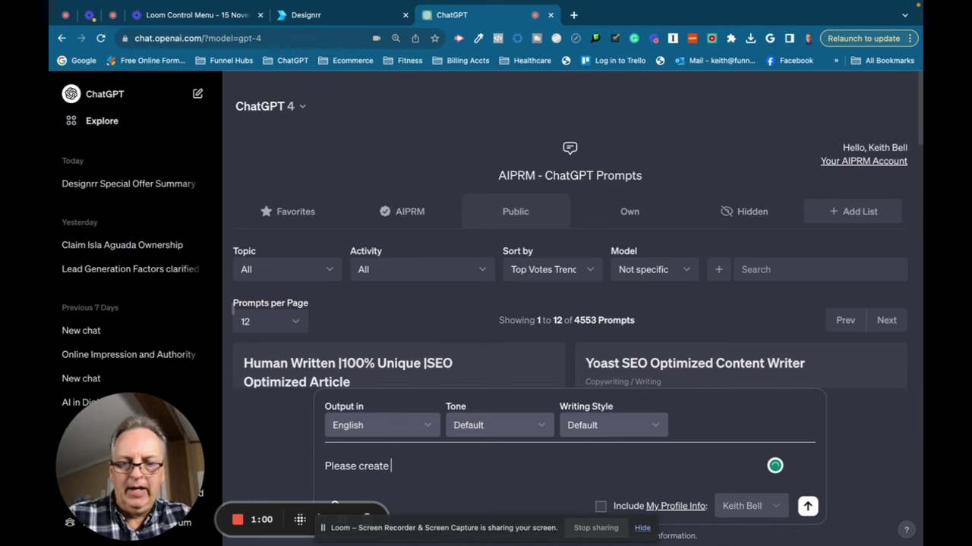
pyautogui.write('an ')
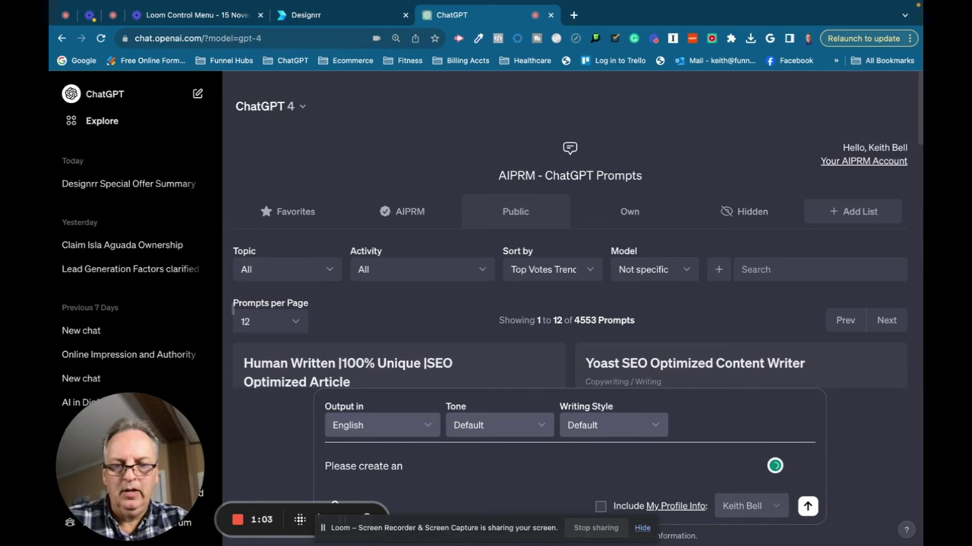
pyautogui.write('image t')
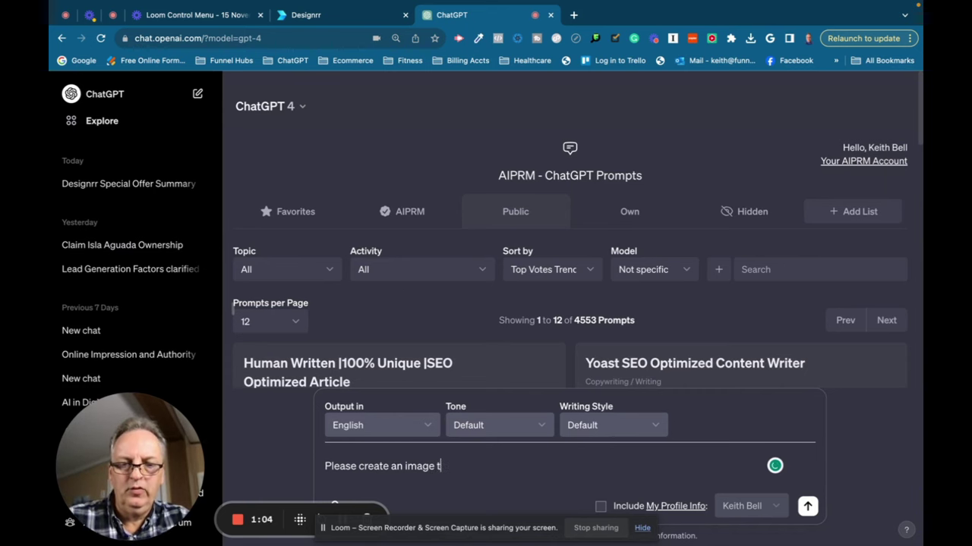
pyautogui.write('o use')
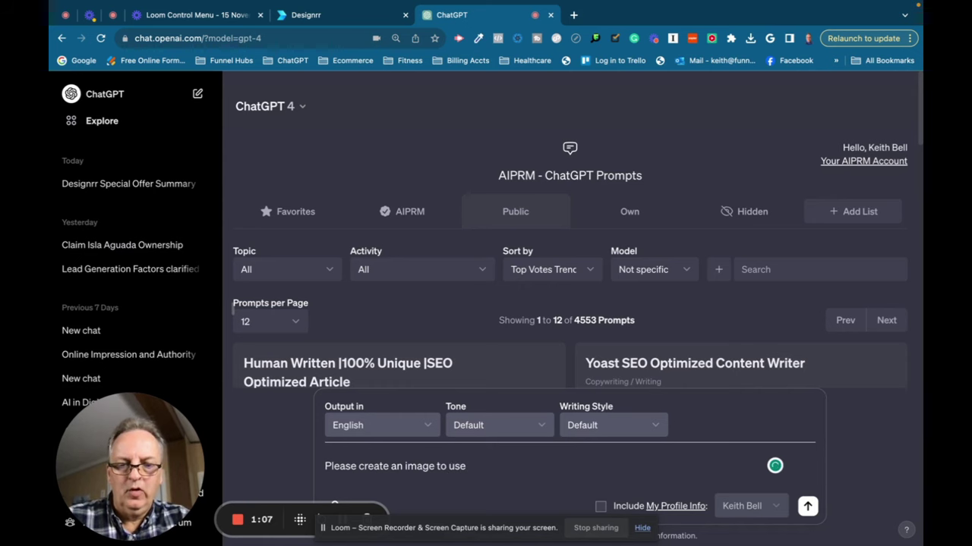
pyautogui.write(' on')
pyautogui.press('BackSpace')
pyautogui.press('BackSpace')
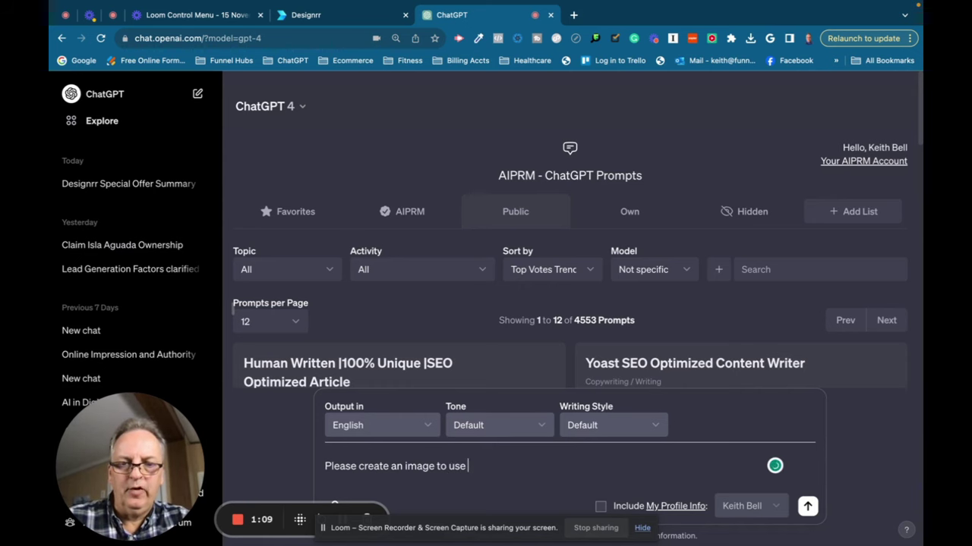
pyautogui.write('as a book cover o')
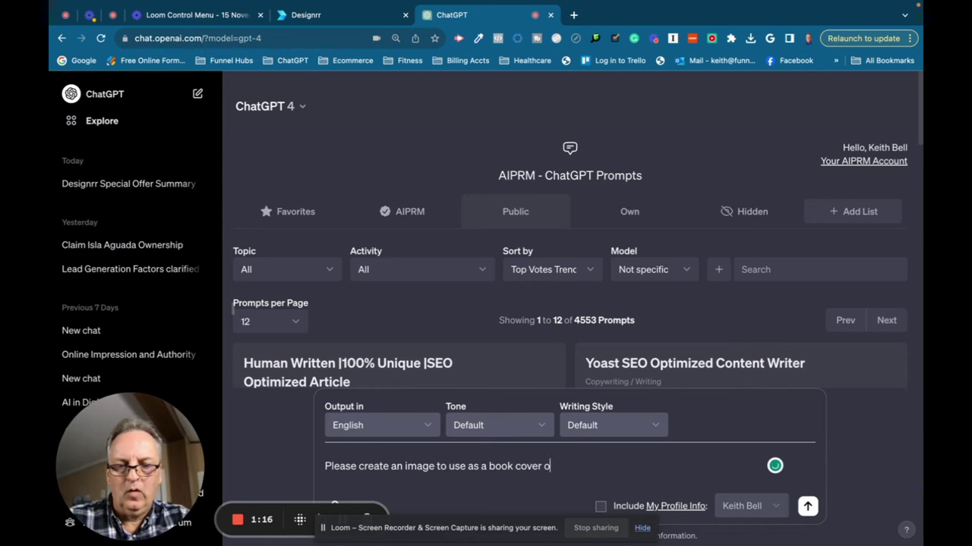
pyautogui.write('n H')
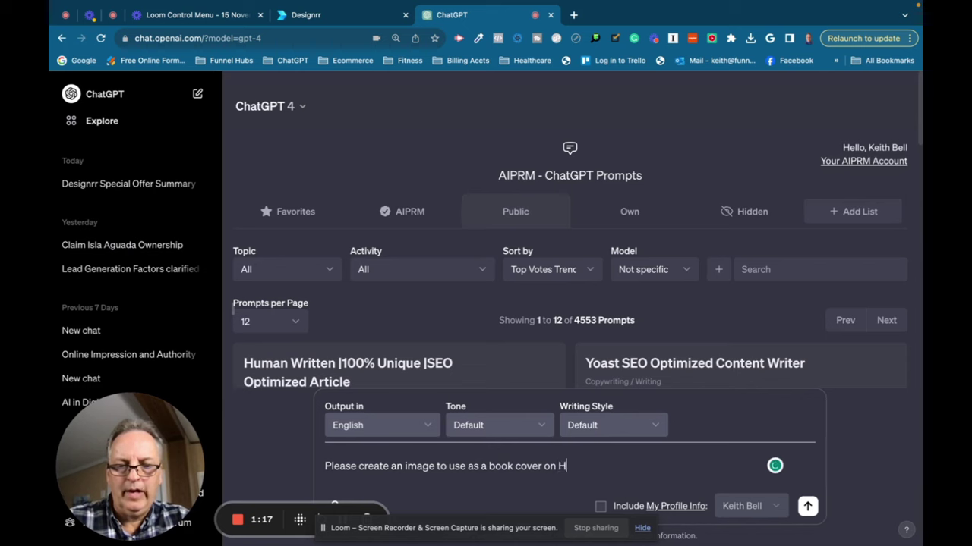
pyautogui.write('ow to b')
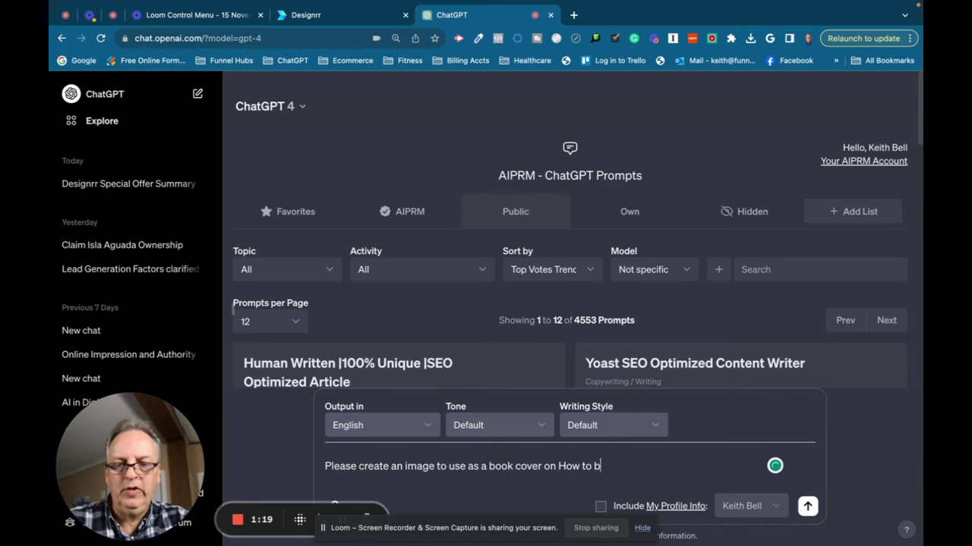
pyautogui.write('uild an ')
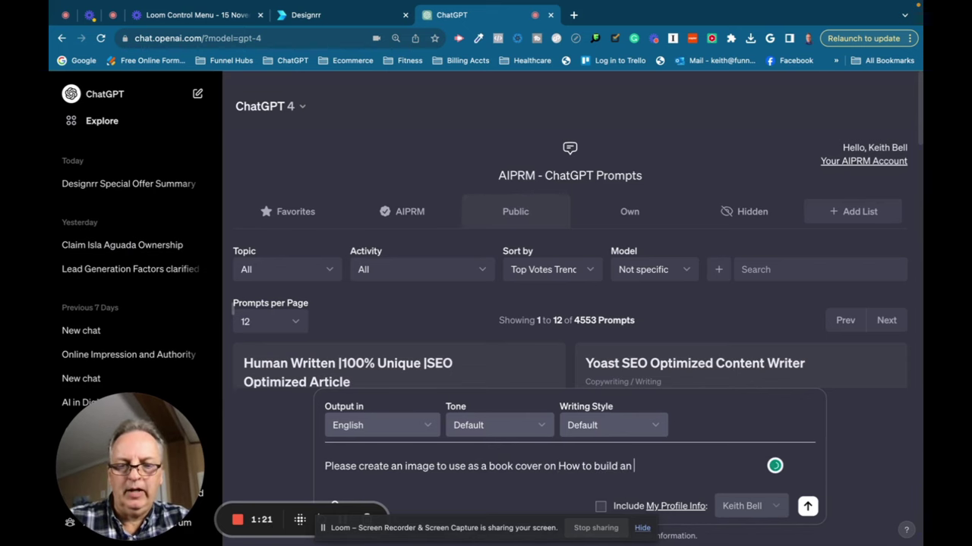
pyautogui.write('electric')
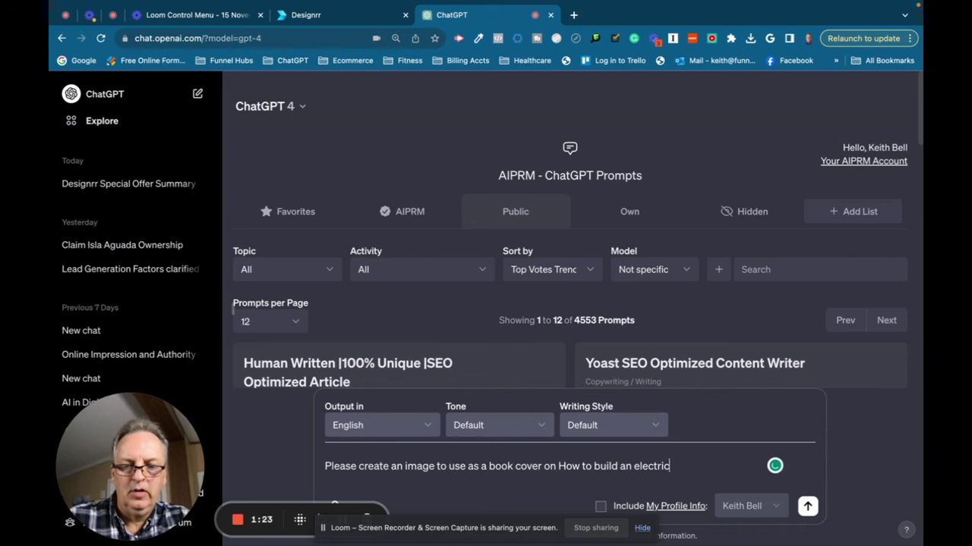
pyautogui.write(' car en')
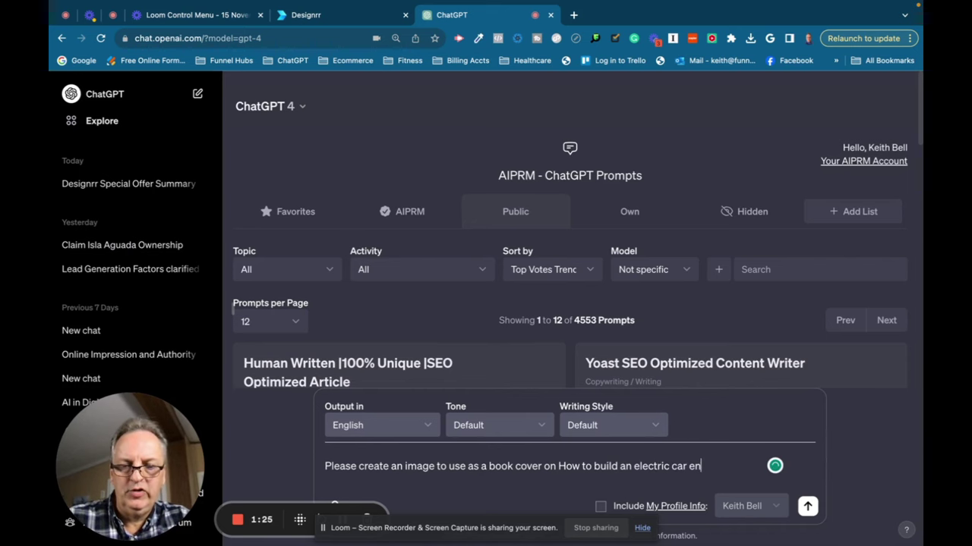
pyautogui.write('gin')
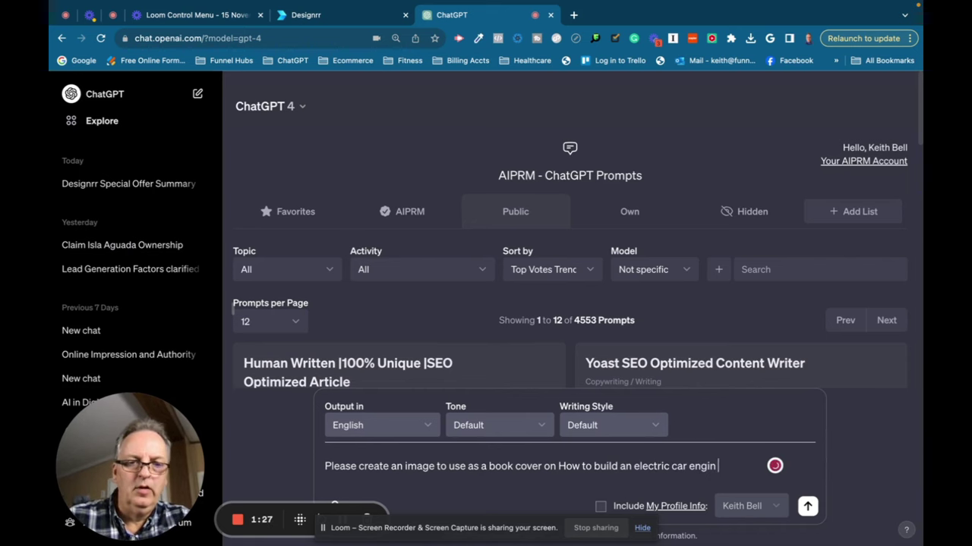
pyautogui.press('BackSpace')
pyautogui.write('e ')
pyautogui.write('for beg')
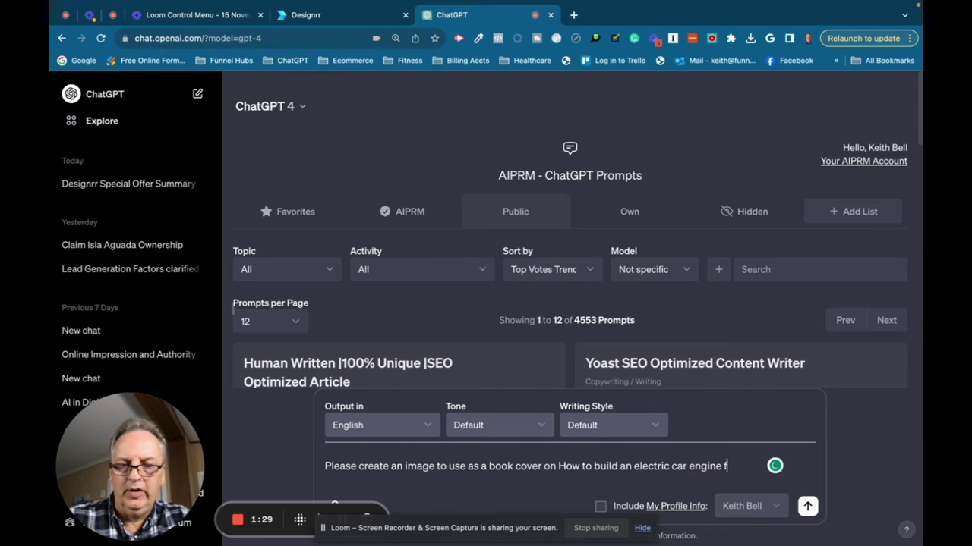
pyautogui.write('inners')
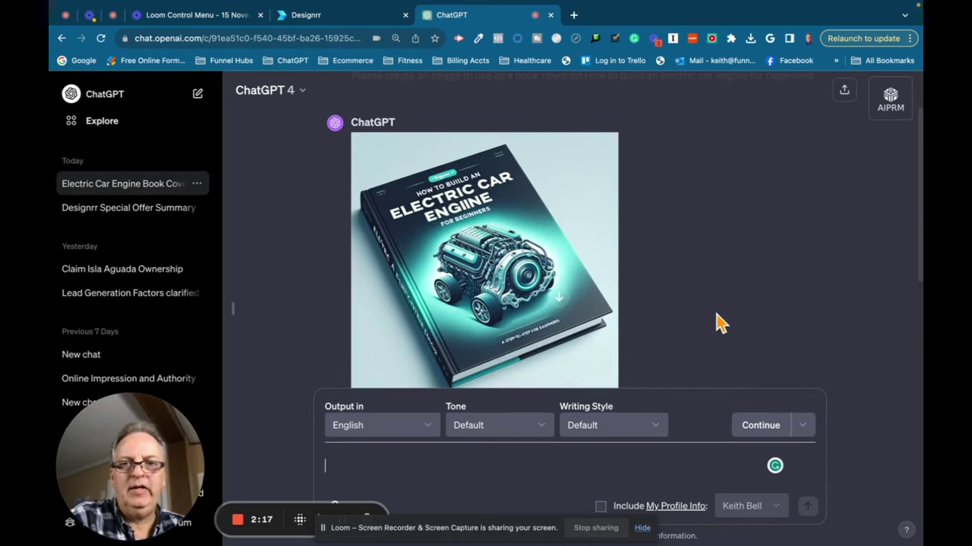
pyautogui.moveTo(579, 334)
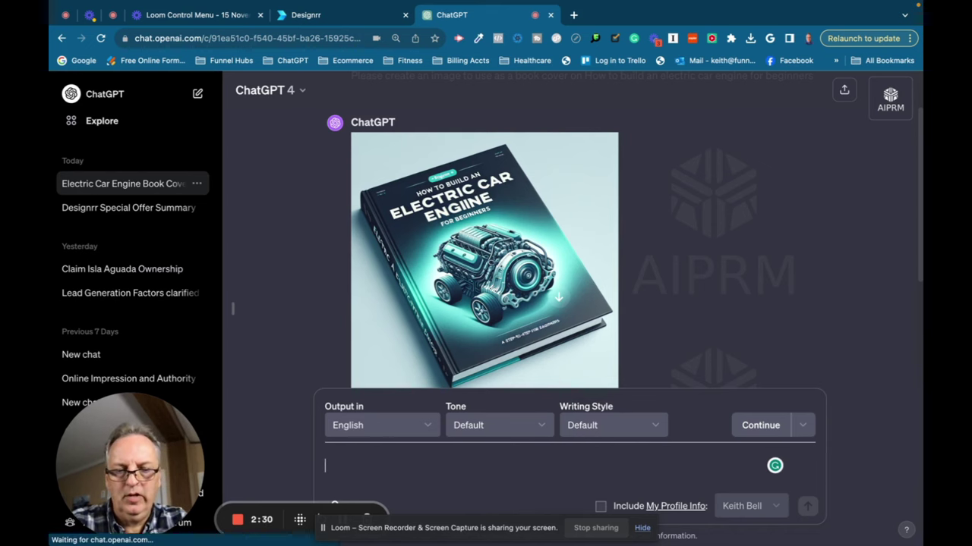
pyautogui.write('No I j')
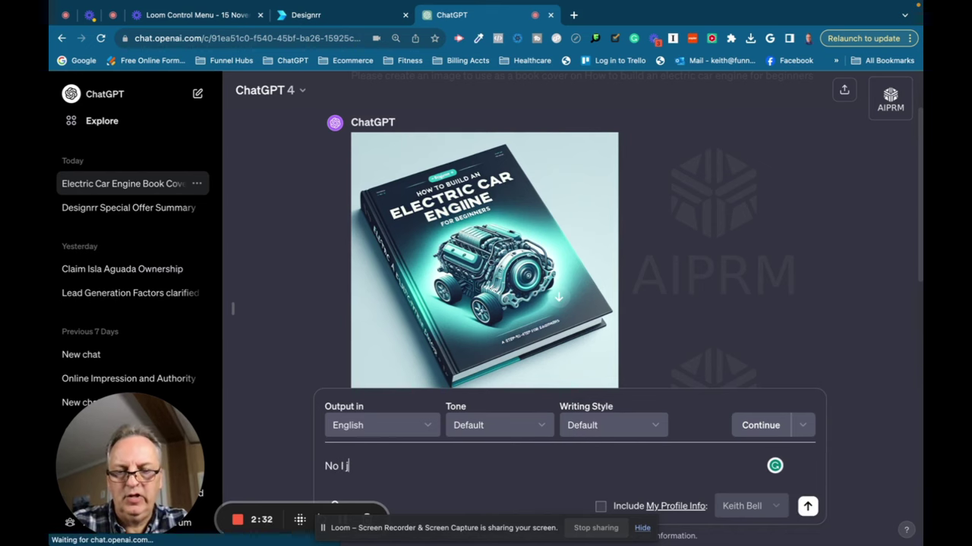
pyautogui.write('ust want ')
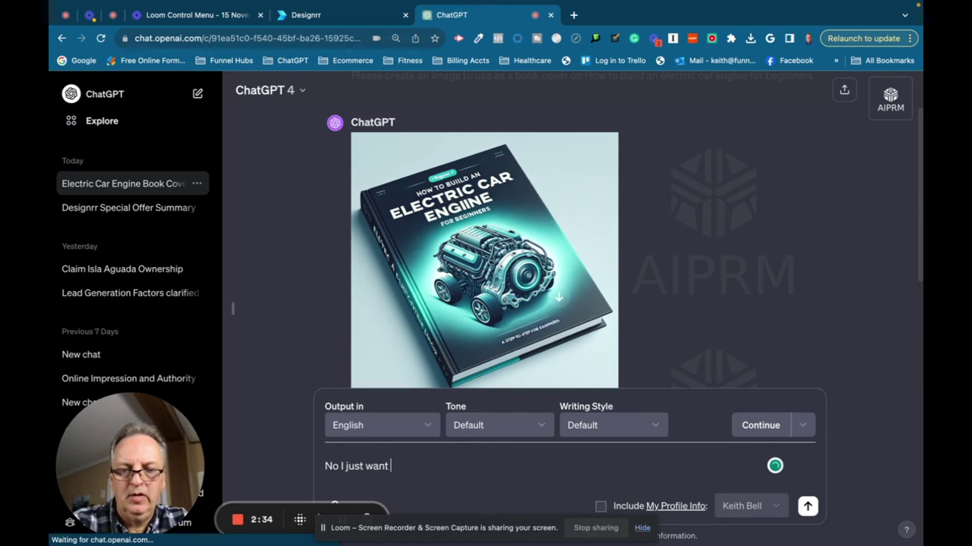
pyautogui.write('the im')
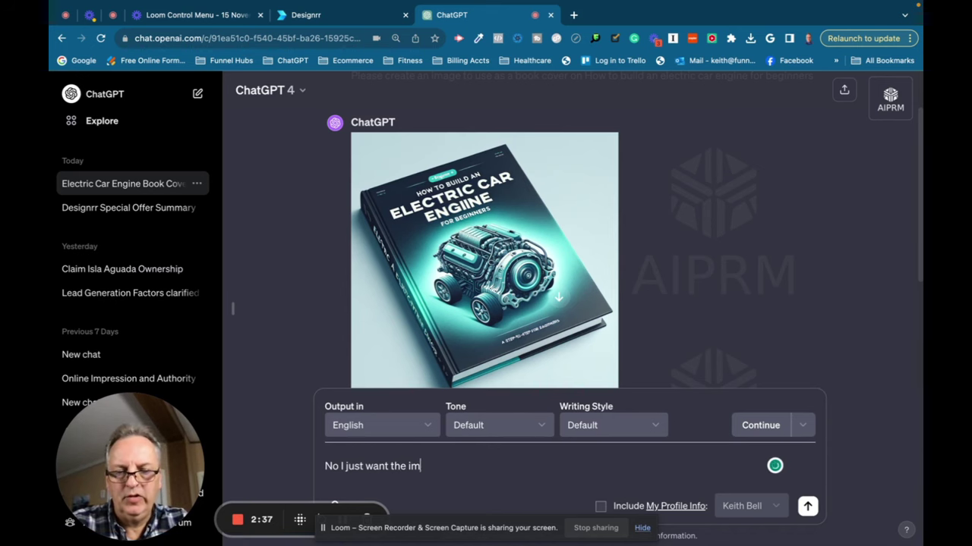
pyautogui.write('age not')
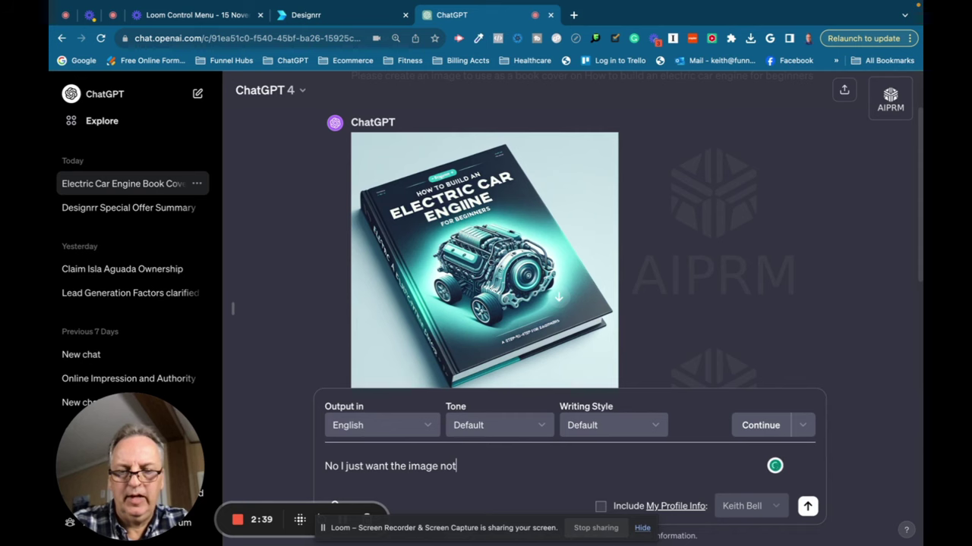
pyautogui.write(' a mock')
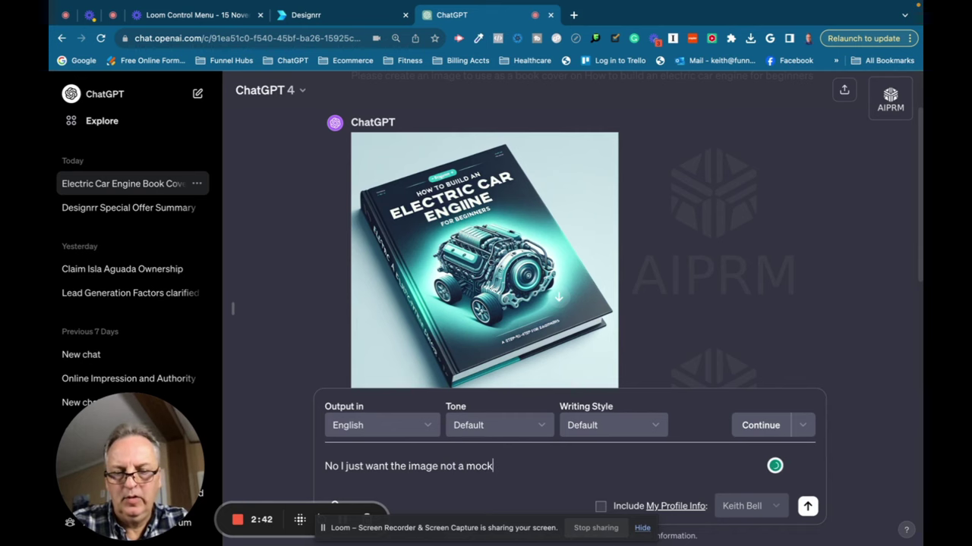
pyautogui.write('up')
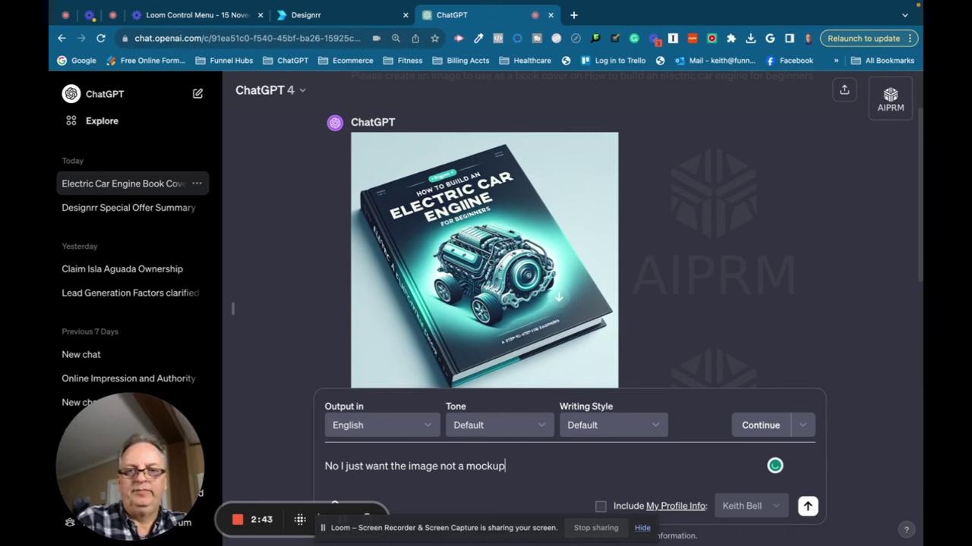
# Step: Send the 'not a mockup' request and review the resulting pencil-style electric engine illustration
pyautogui.press('Return')
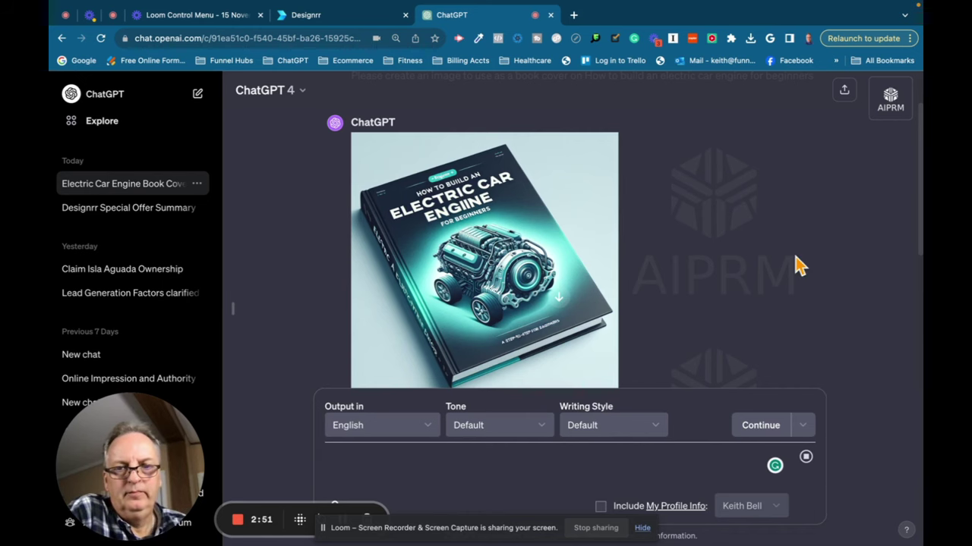
pyautogui.scroll(-3, 798, 265)
pyautogui.scroll(-2, 798, 285)
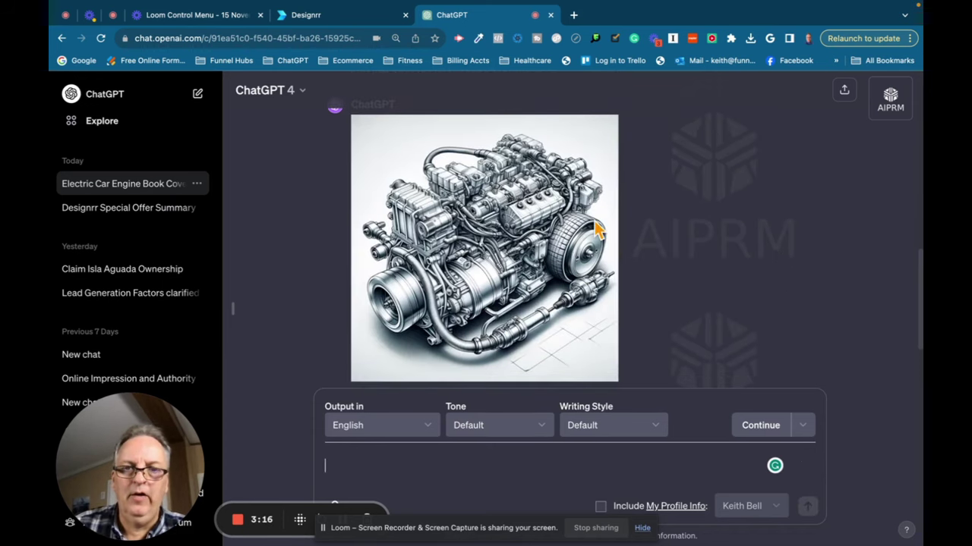
pyautogui.moveTo(597, 228)
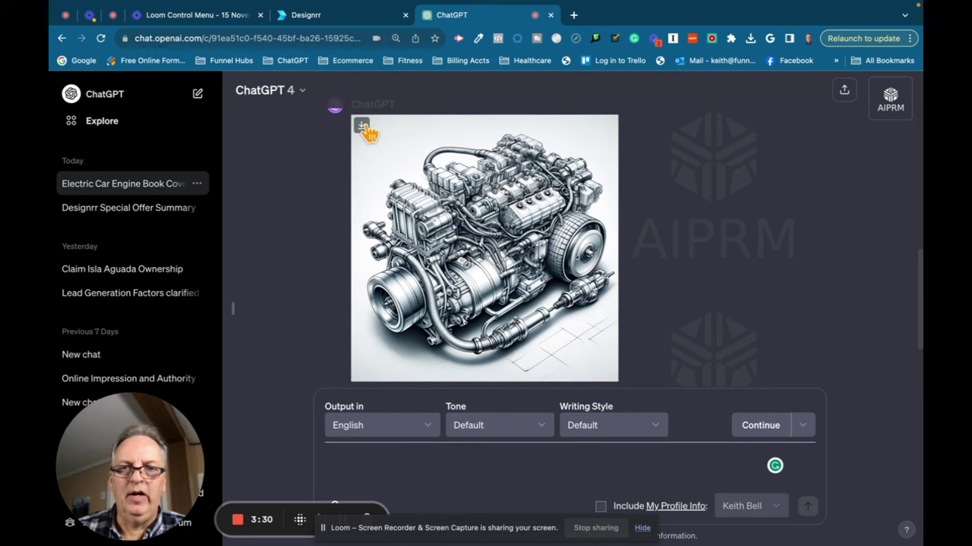
# Step: Save the pencil-style engine illustration as a PNG file on the Desktop
pyautogui.click(365, 128)
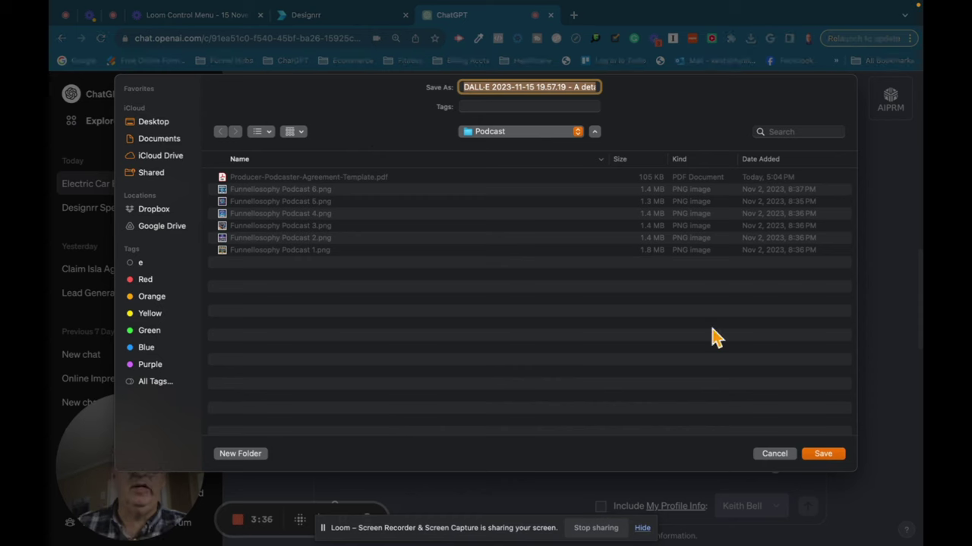
pyautogui.click(154, 123)
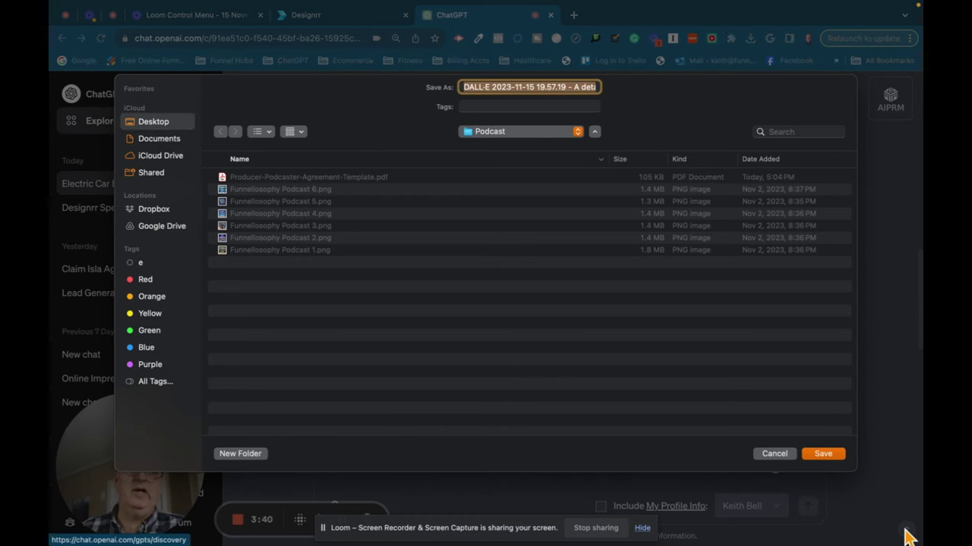
pyautogui.click(822, 454)
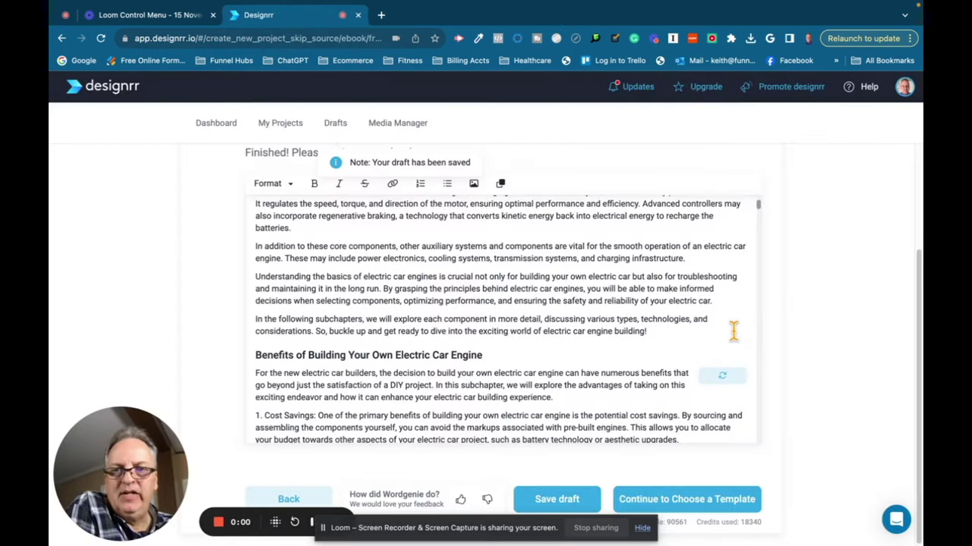
# Step: Review the opening of the electric car engine draft and save it
pyautogui.scroll(3, 728, 336)
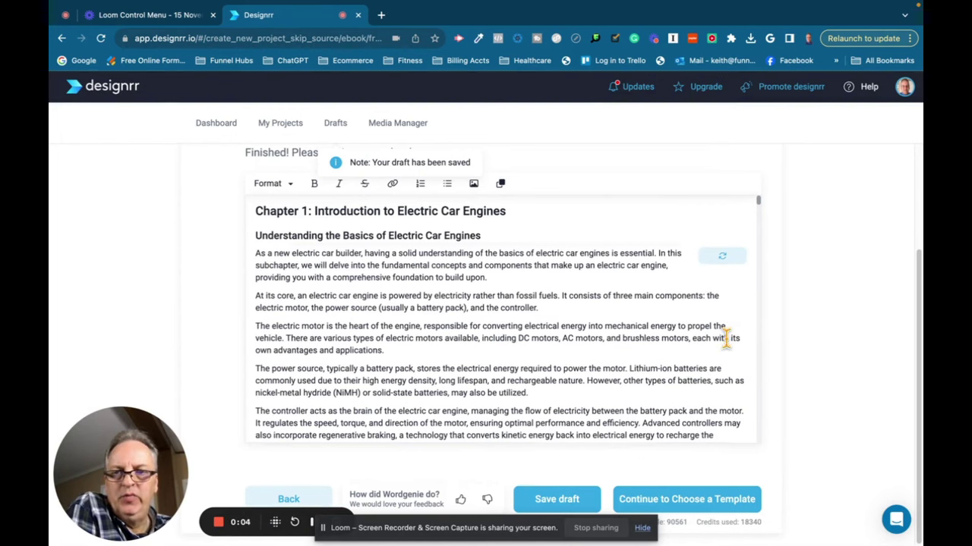
pyautogui.scroll(-5, 727, 338)
pyautogui.scroll(-5, 728, 340)
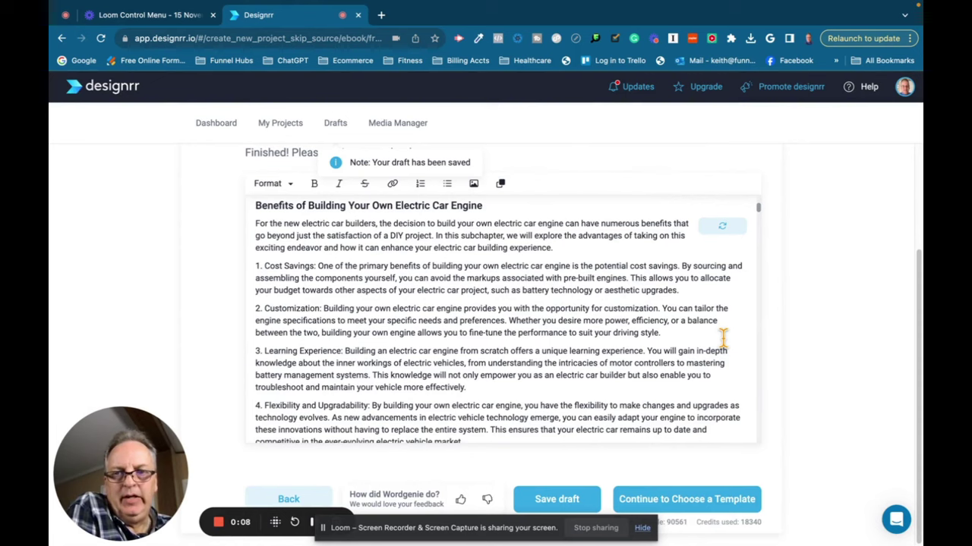
pyautogui.scroll(-3, 683, 334)
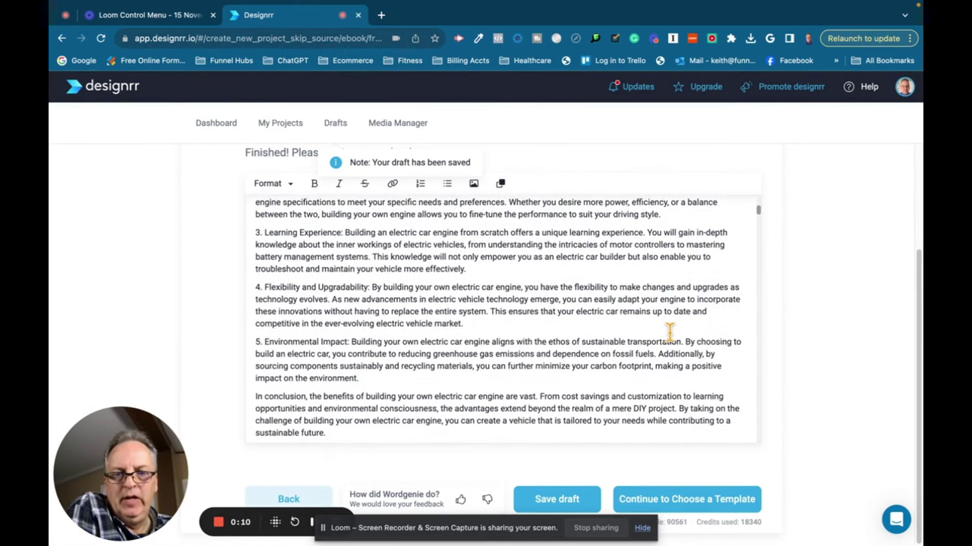
pyautogui.scroll(-2, 672, 334)
pyautogui.click(569, 500)
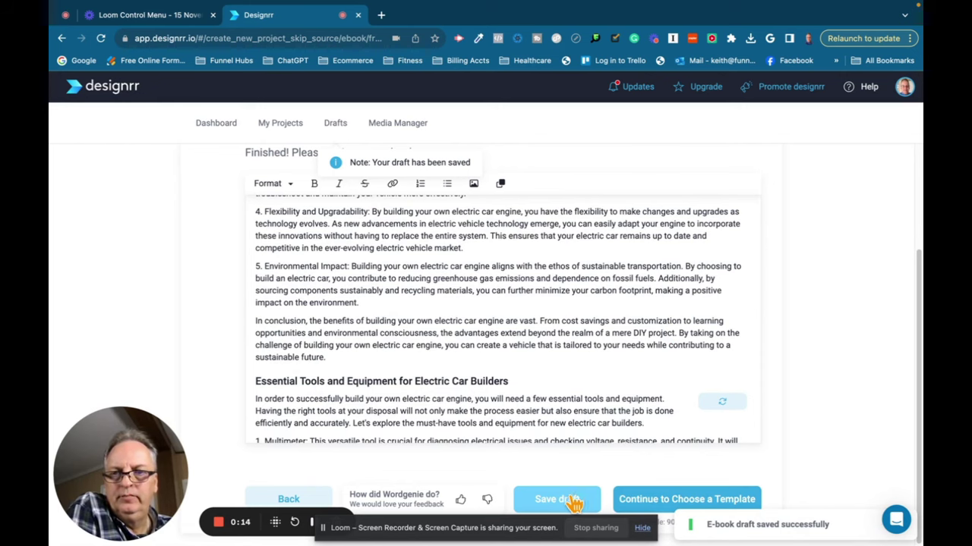
pyautogui.click(580, 507)
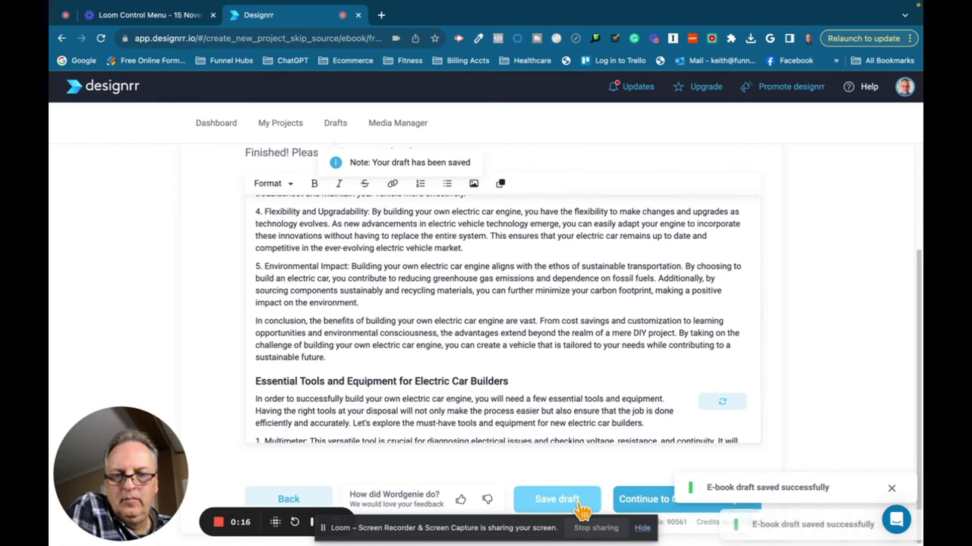
# Step: Read the rest of the draft, including the safety section, then continue to template selection
pyautogui.scroll(-1, 673, 360)
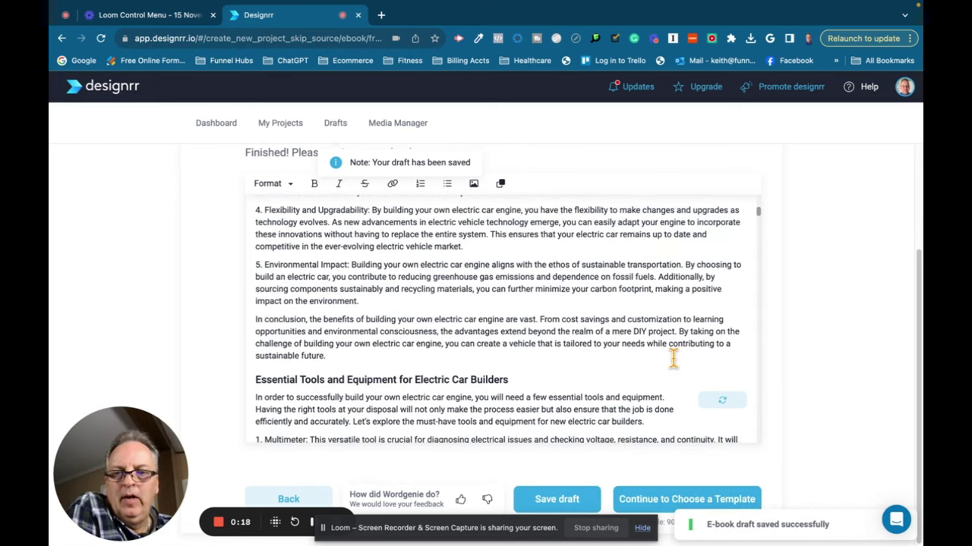
pyautogui.scroll(-5, 672, 360)
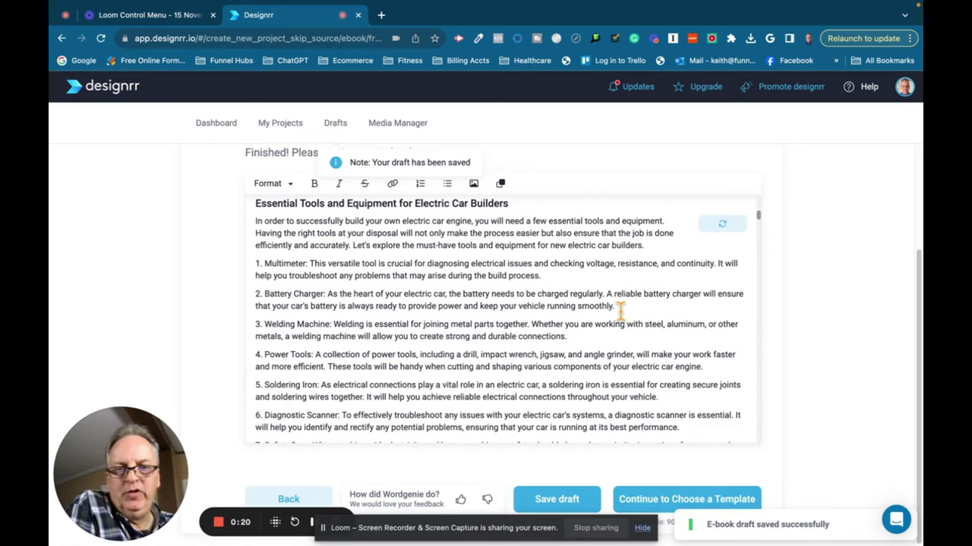
pyautogui.scroll(-5, 621, 310)
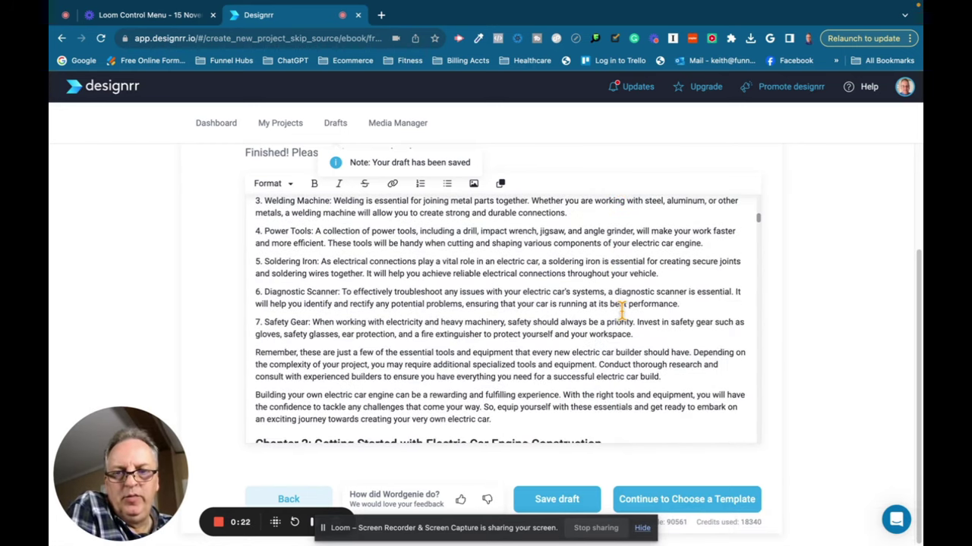
pyautogui.scroll(-2, 621, 310)
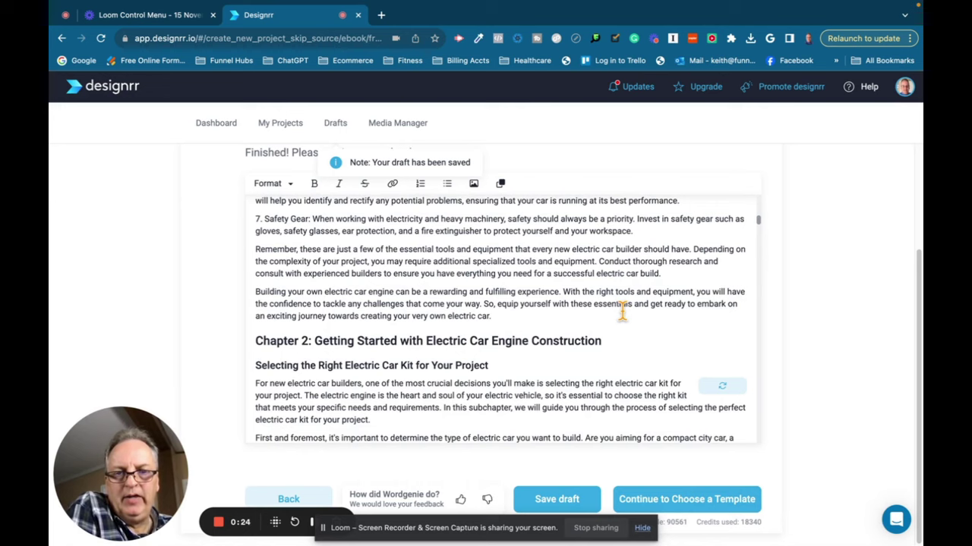
pyautogui.scroll(-1, 621, 310)
pyautogui.scroll(2, 627, 324)
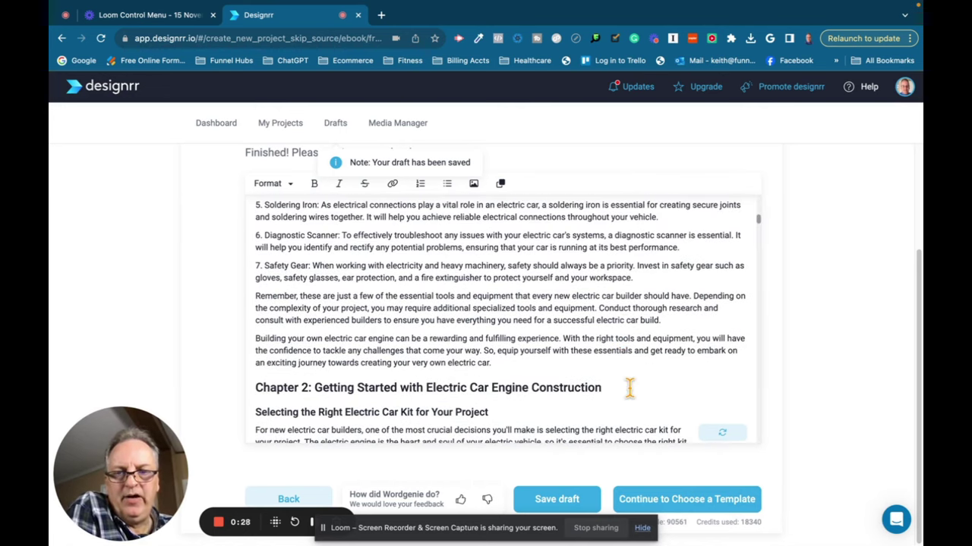
pyautogui.scroll(-5, 610, 364)
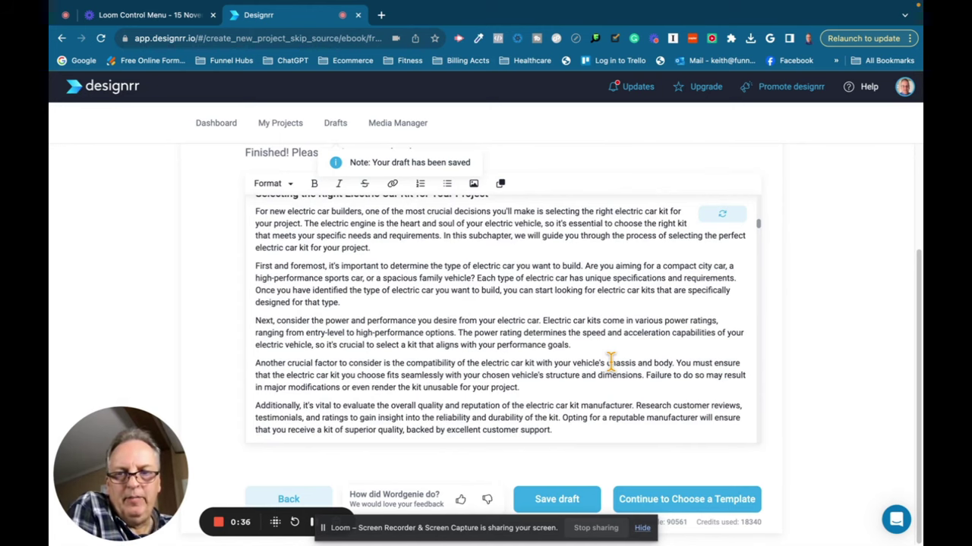
pyautogui.scroll(-1, 610, 363)
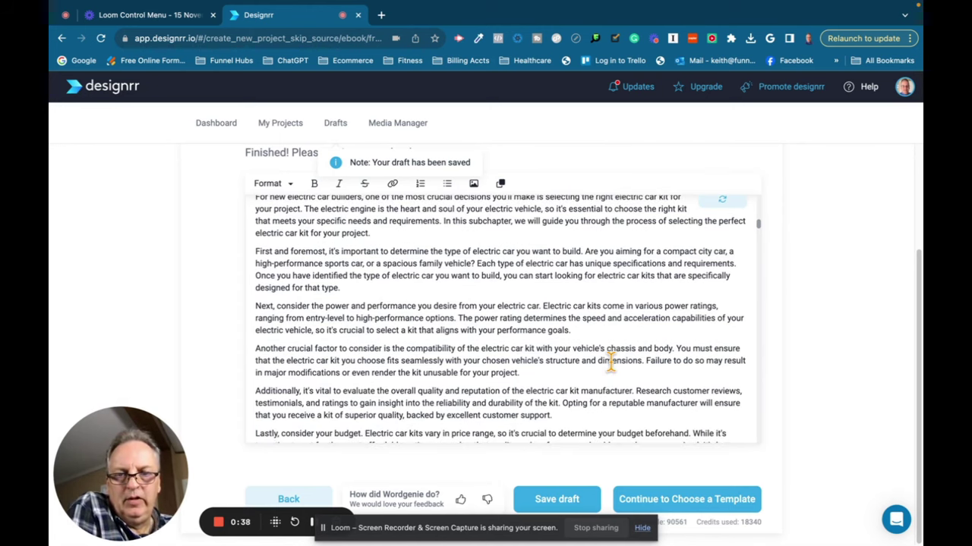
pyautogui.scroll(-2, 585, 348)
pyautogui.scroll(-2, 585, 348)
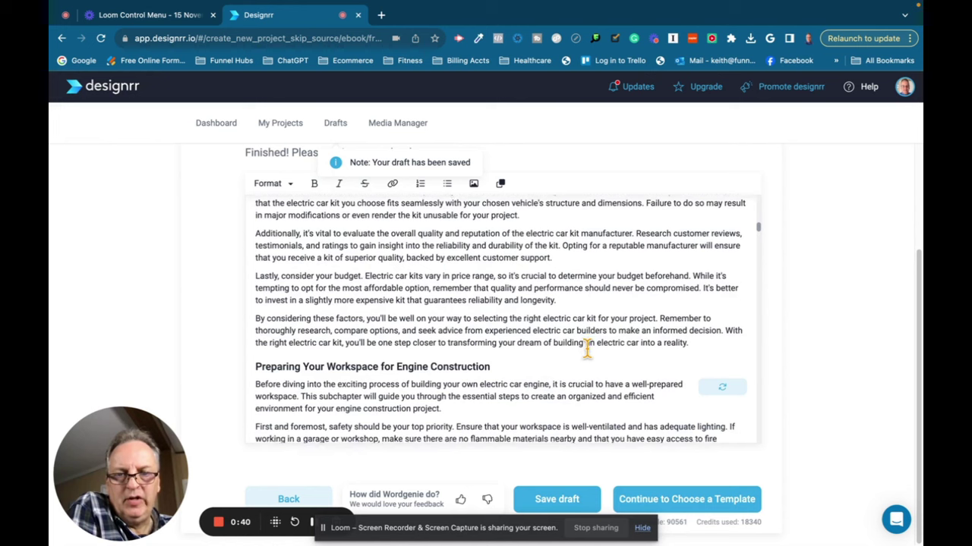
pyautogui.scroll(-5, 586, 347)
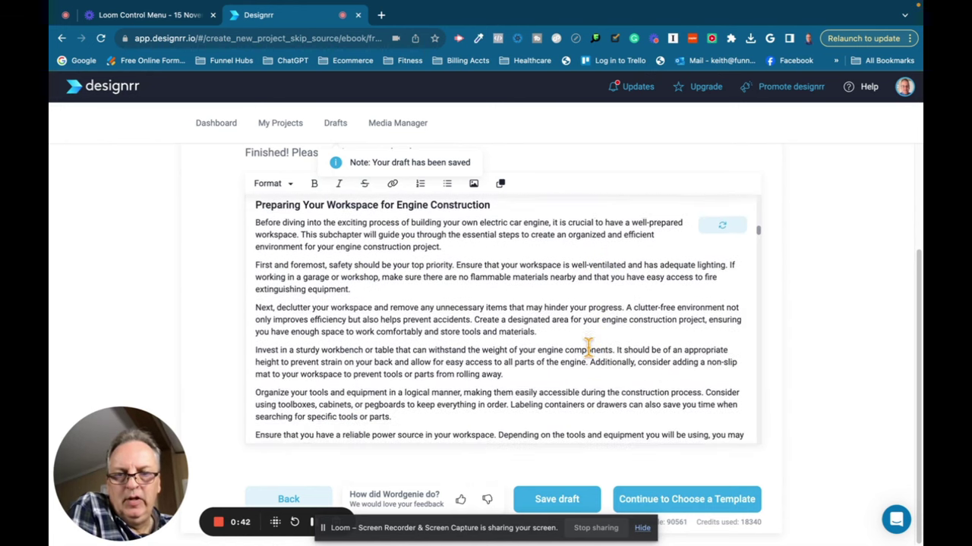
pyautogui.scroll(-2, 588, 347)
pyautogui.scroll(-3, 590, 346)
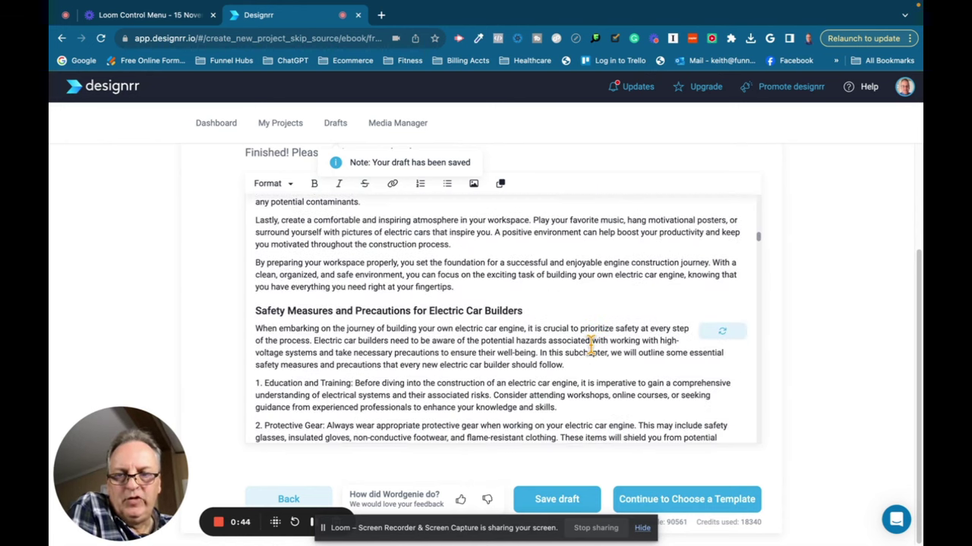
pyautogui.scroll(-2, 590, 346)
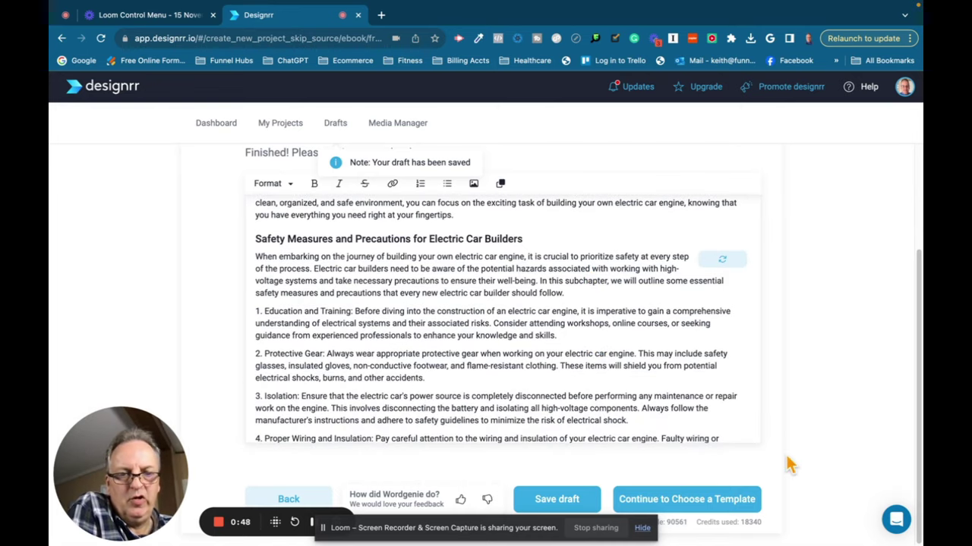
pyautogui.click(708, 503)
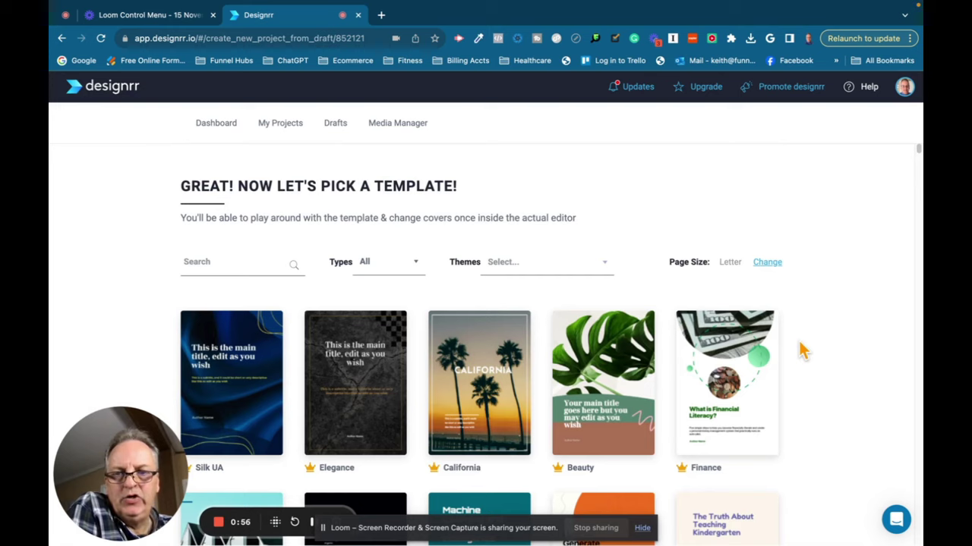
# Step: Browse the template gallery down to SEO 2-02 and use it for the electric-engine ebook
pyautogui.scroll(-3, 801, 353)
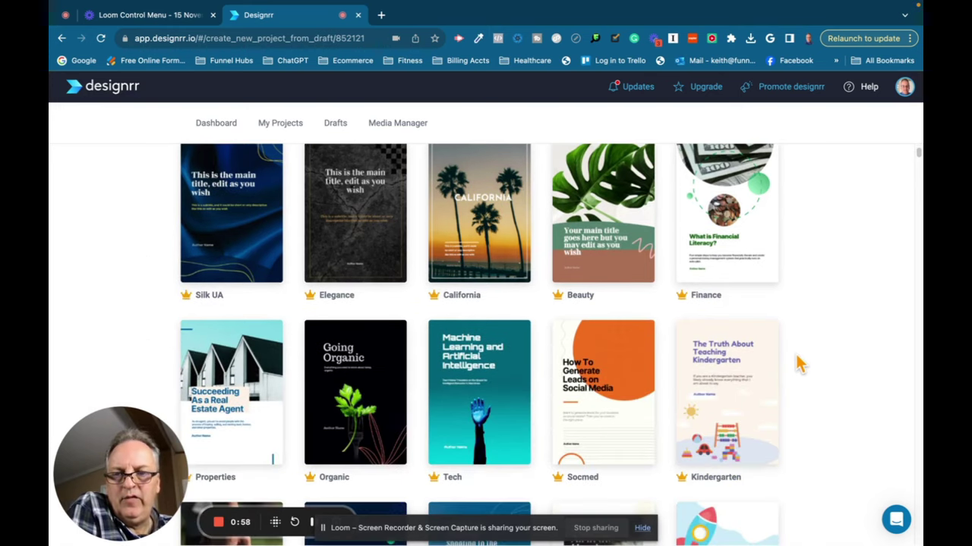
pyautogui.scroll(-1, 800, 365)
pyautogui.moveTo(776, 342)
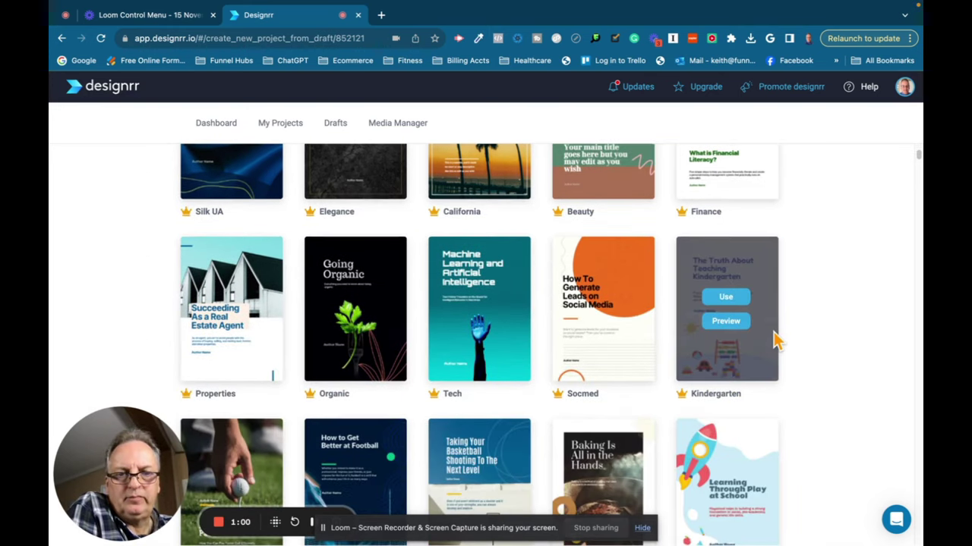
pyautogui.scroll(-3, 776, 341)
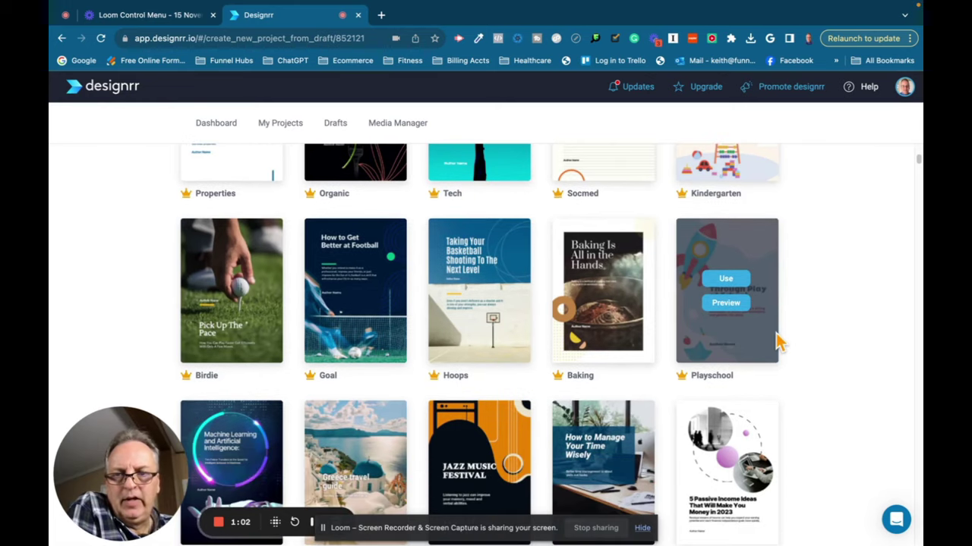
pyautogui.scroll(-2, 776, 341)
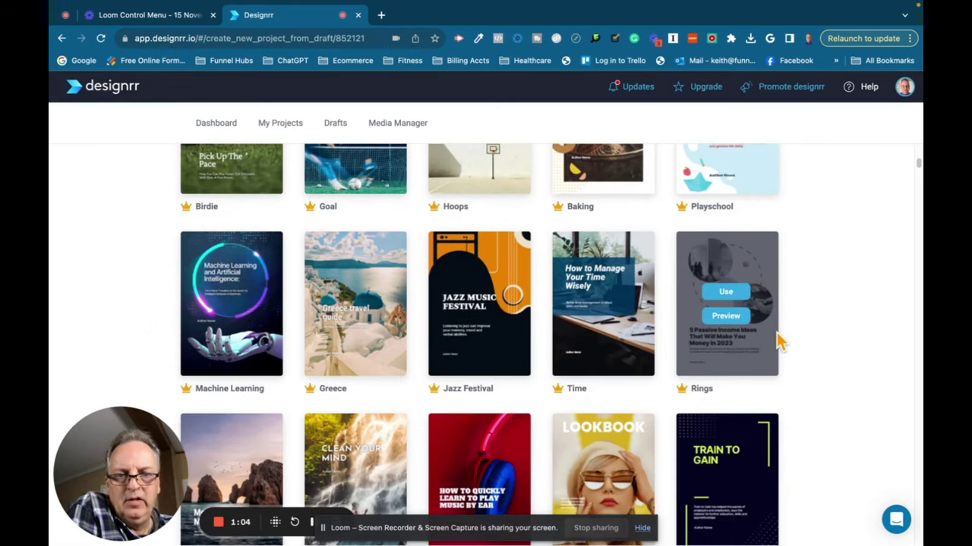
pyautogui.scroll(-1, 787, 338)
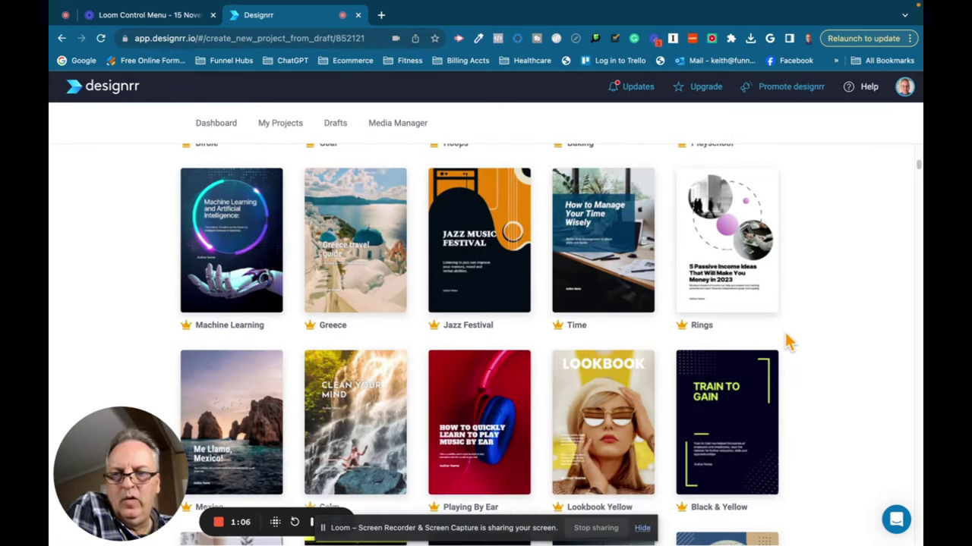
pyautogui.scroll(-2, 787, 339)
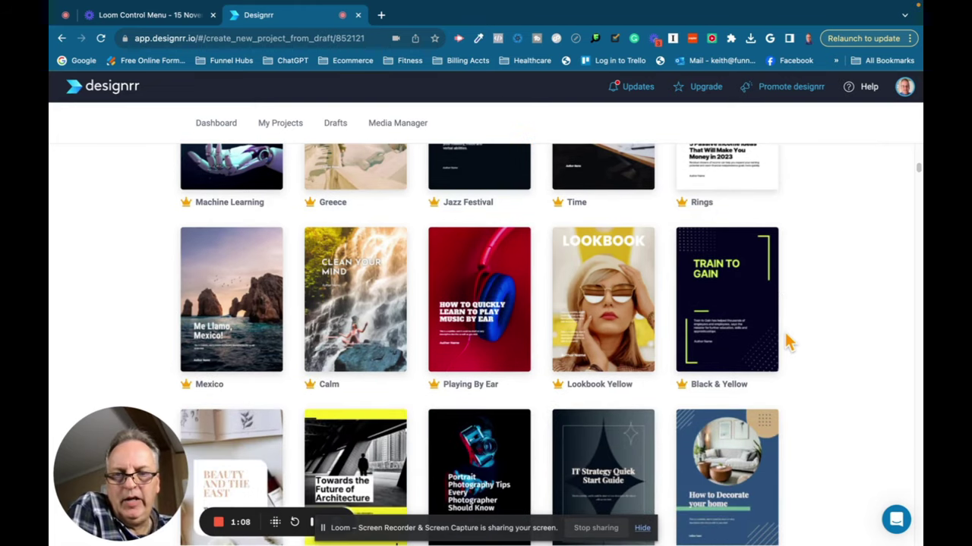
pyautogui.scroll(-2, 787, 343)
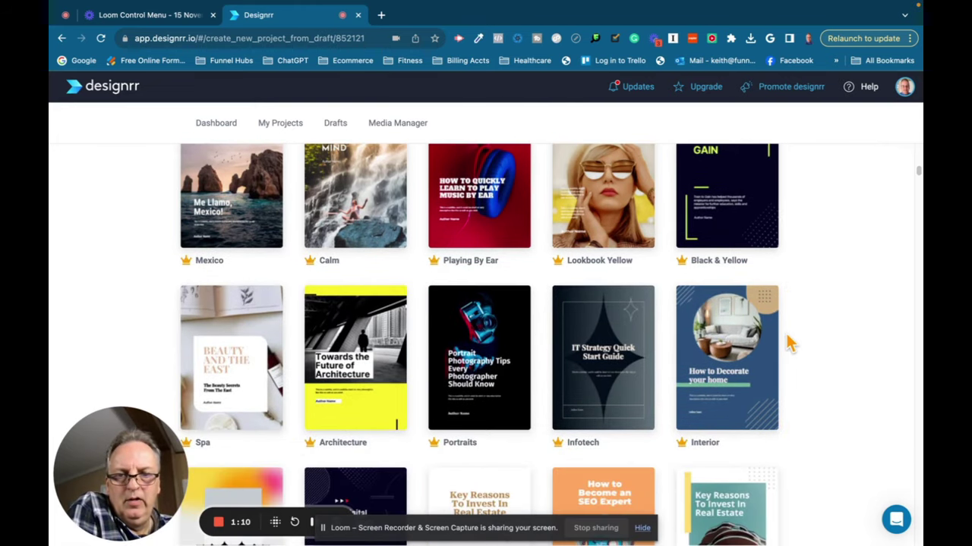
pyautogui.scroll(-3, 787, 343)
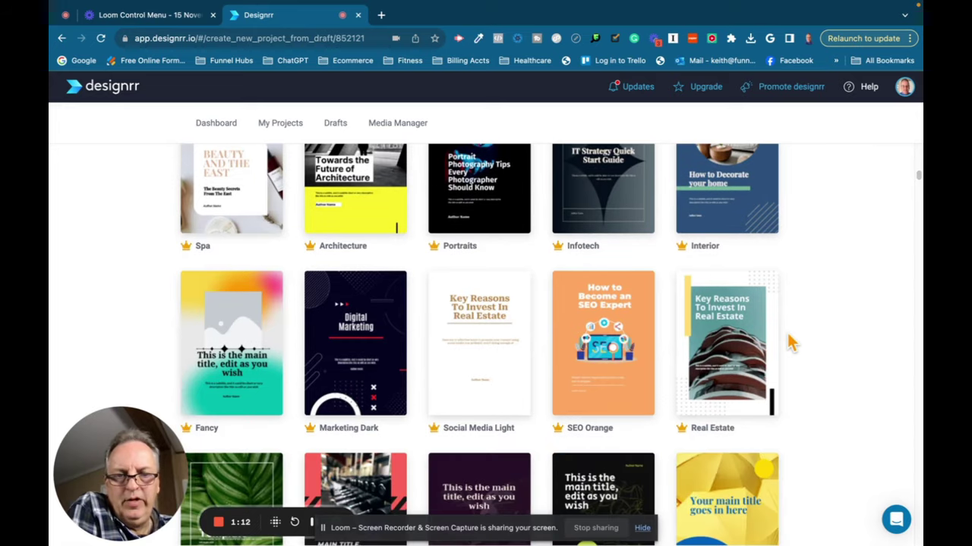
pyautogui.scroll(-3, 789, 343)
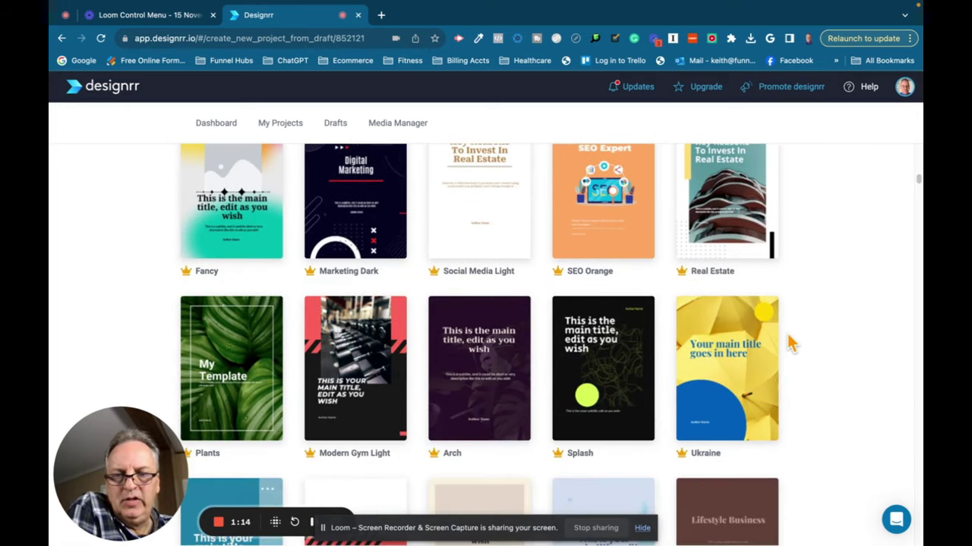
pyautogui.scroll(-3, 787, 343)
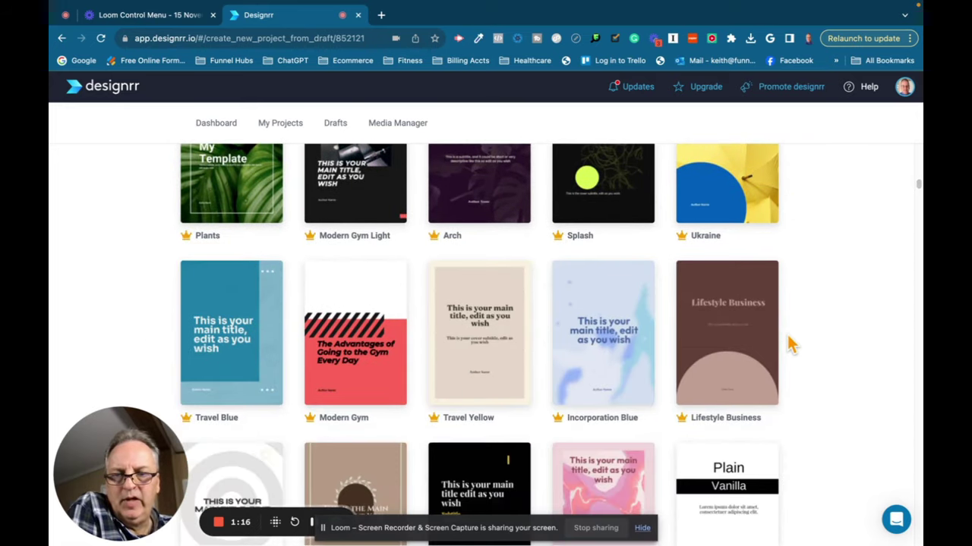
pyautogui.scroll(-3, 789, 345)
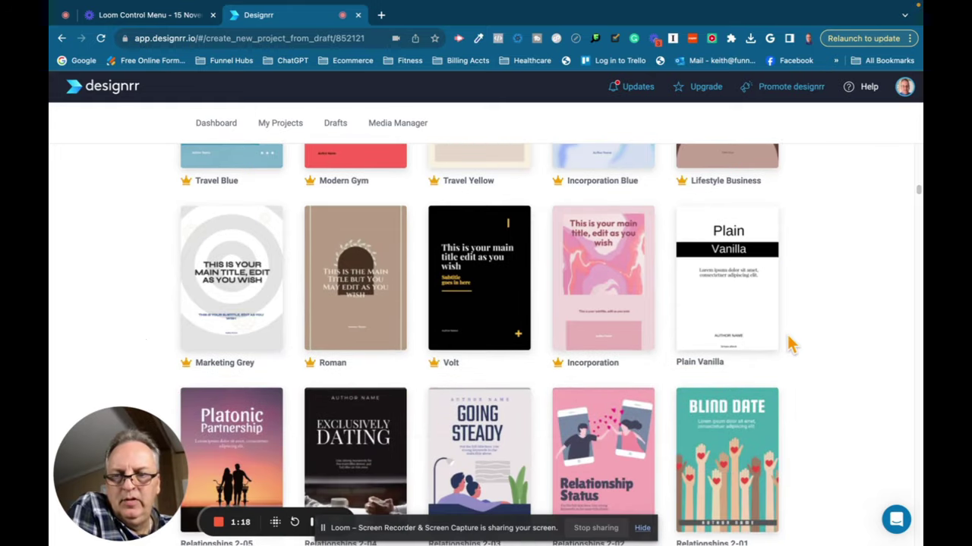
pyautogui.scroll(-1, 787, 343)
pyautogui.scroll(-2, 803, 341)
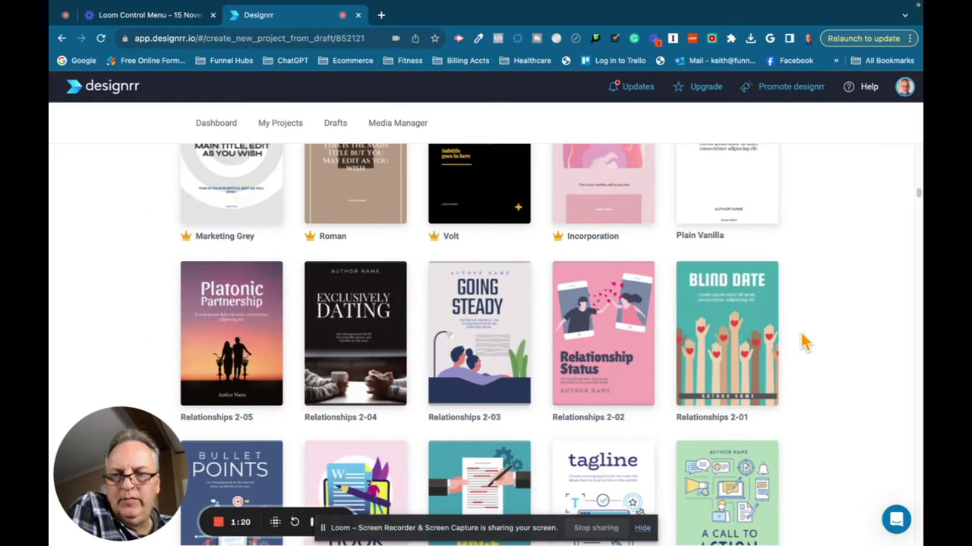
pyautogui.scroll(-2, 805, 341)
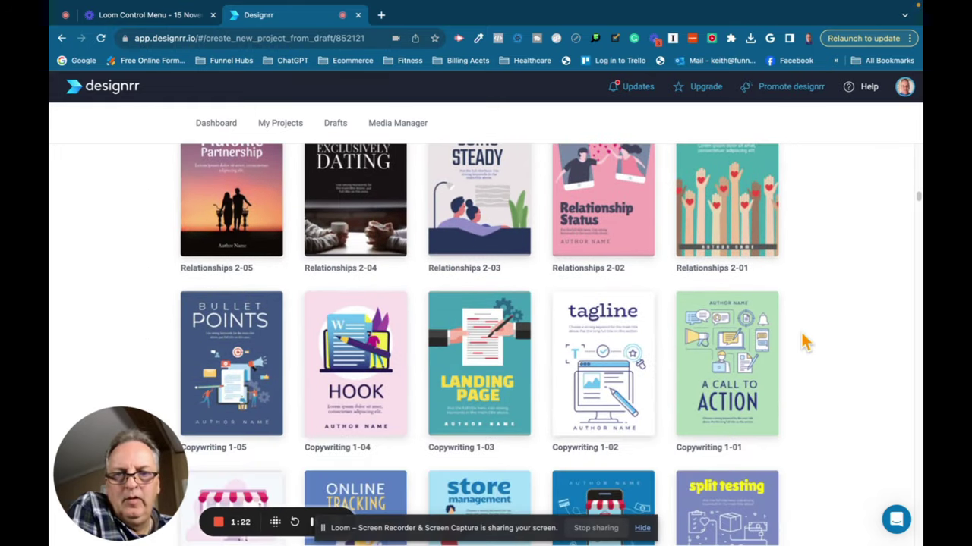
pyautogui.scroll(-4, 805, 341)
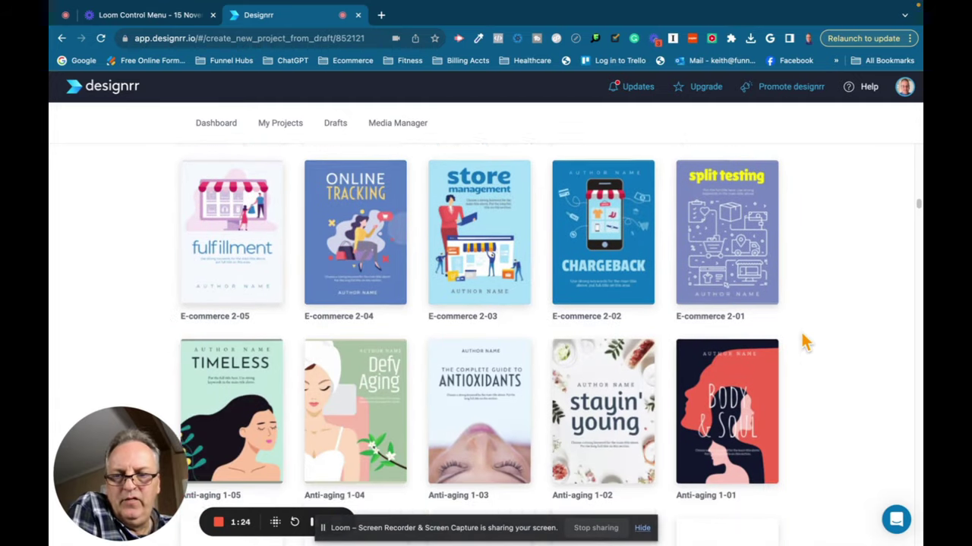
pyautogui.scroll(-6, 805, 341)
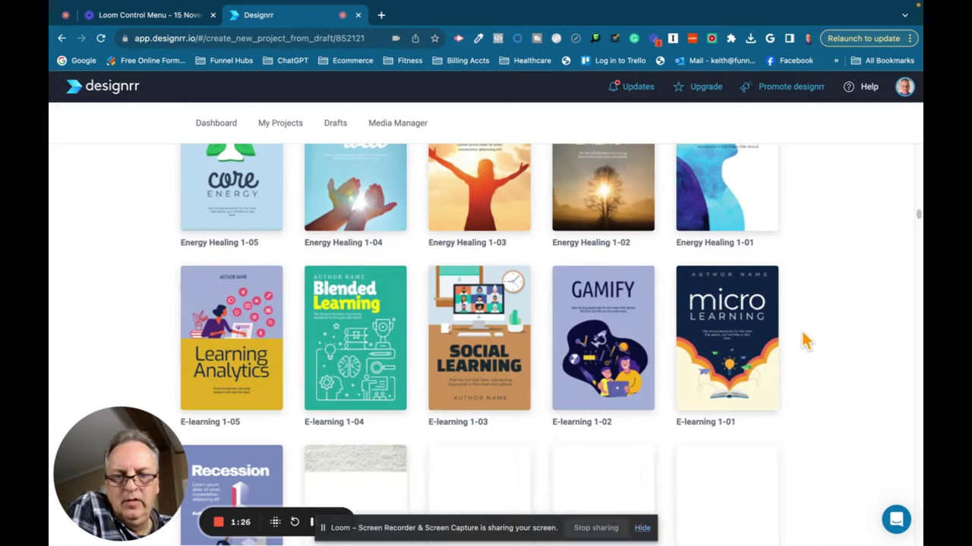
pyautogui.scroll(-2, 806, 342)
pyautogui.scroll(-2, 806, 341)
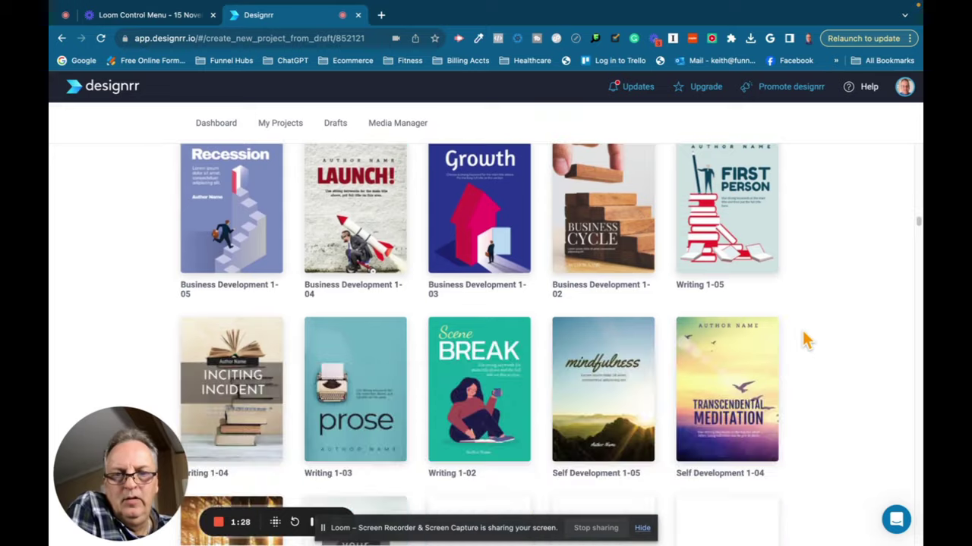
pyautogui.scroll(-2, 806, 341)
pyautogui.scroll(-5, 806, 342)
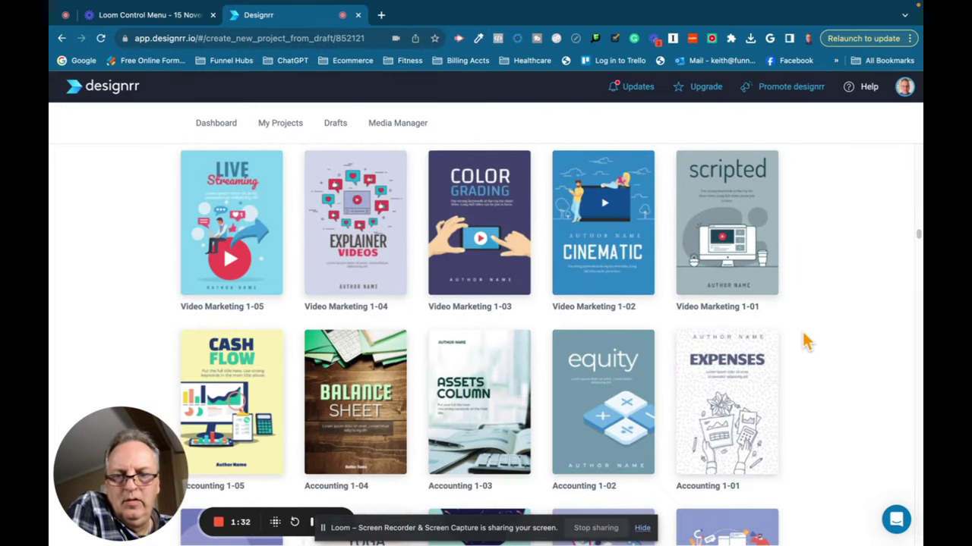
pyautogui.scroll(-2, 806, 341)
pyautogui.scroll(-5, 806, 342)
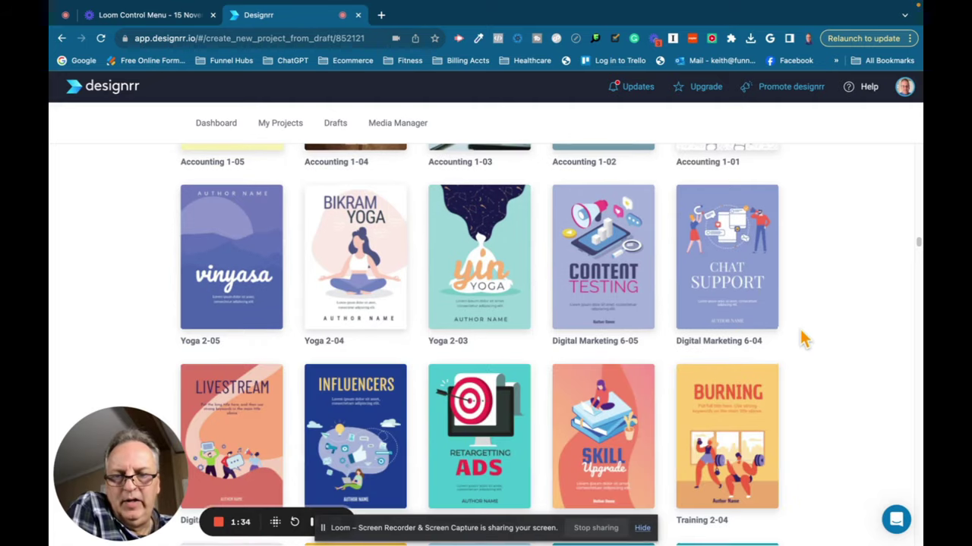
pyautogui.scroll(-4, 781, 352)
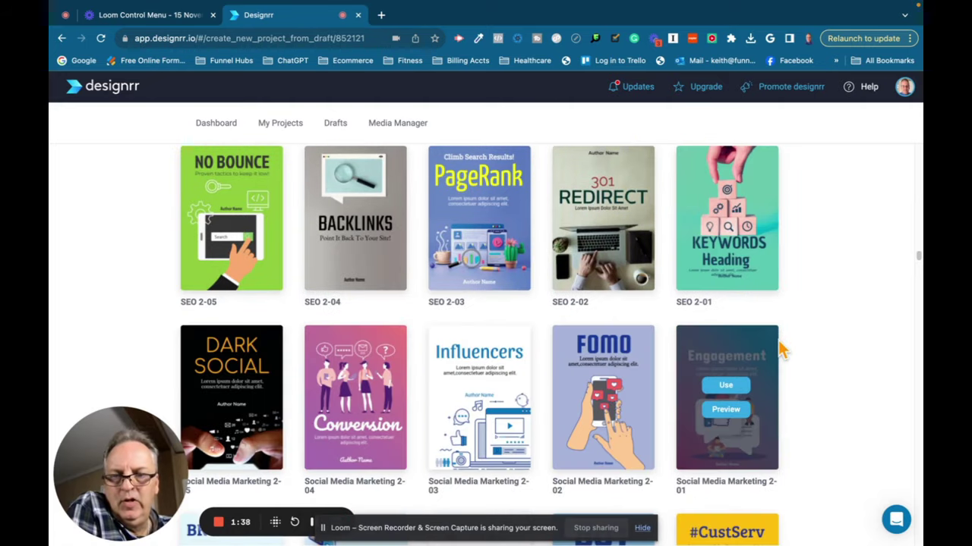
pyautogui.moveTo(605, 237)
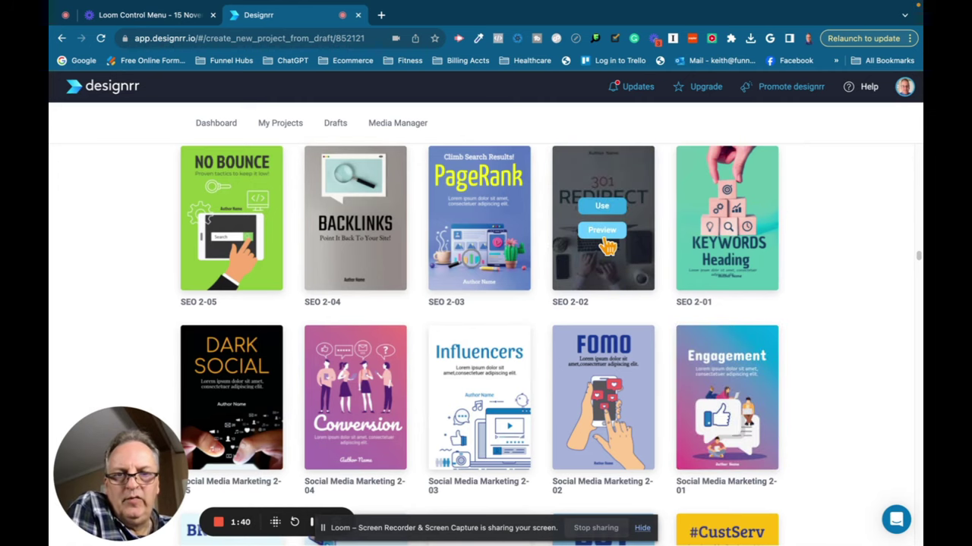
pyautogui.click(612, 211)
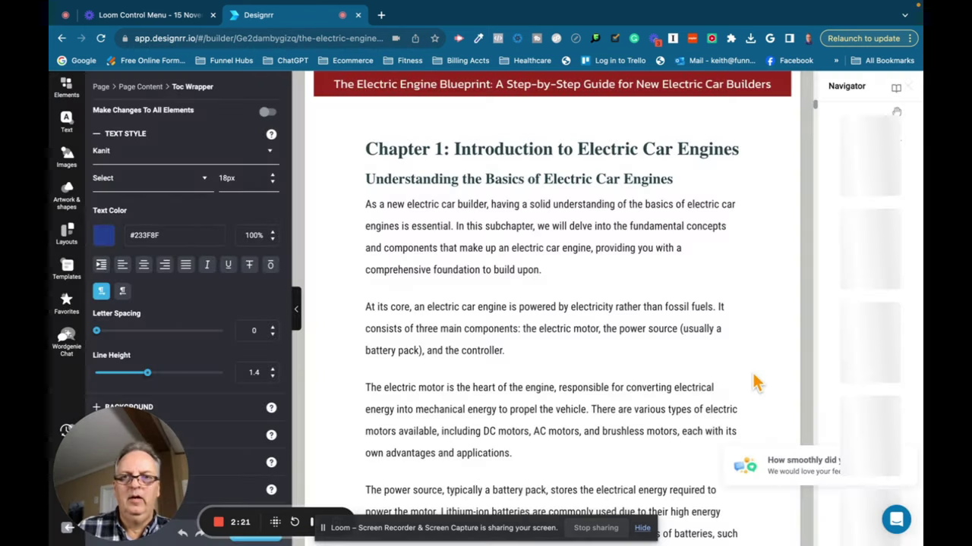
# Step: Scroll through the chapters and table of contents back up to the 301 REDIRECT cover page
pyautogui.scroll(3, 753, 382)
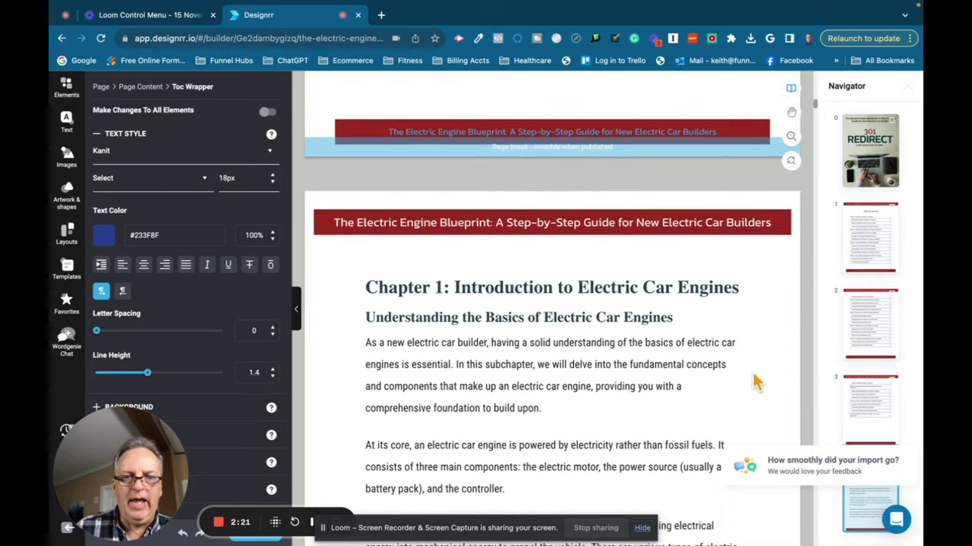
pyautogui.scroll(-5, 755, 381)
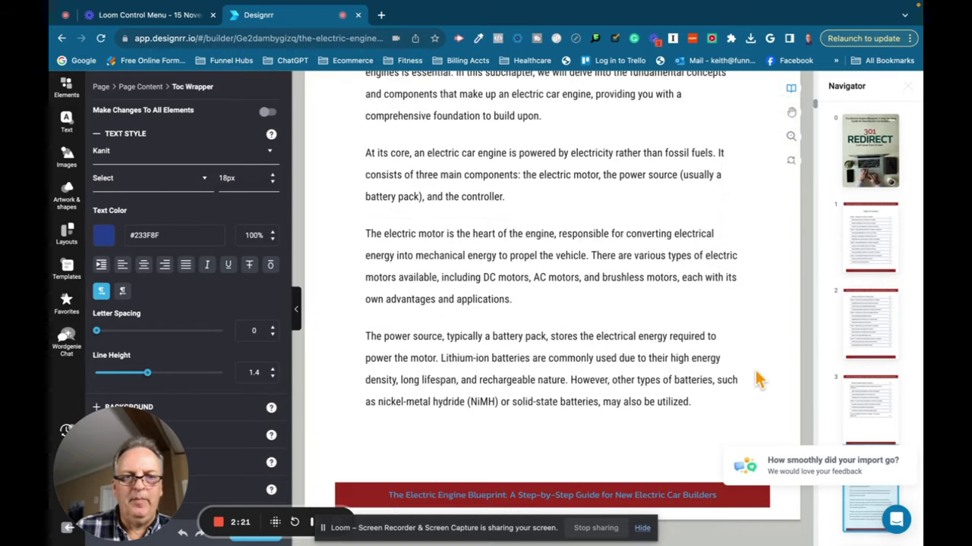
pyautogui.scroll(-3, 757, 380)
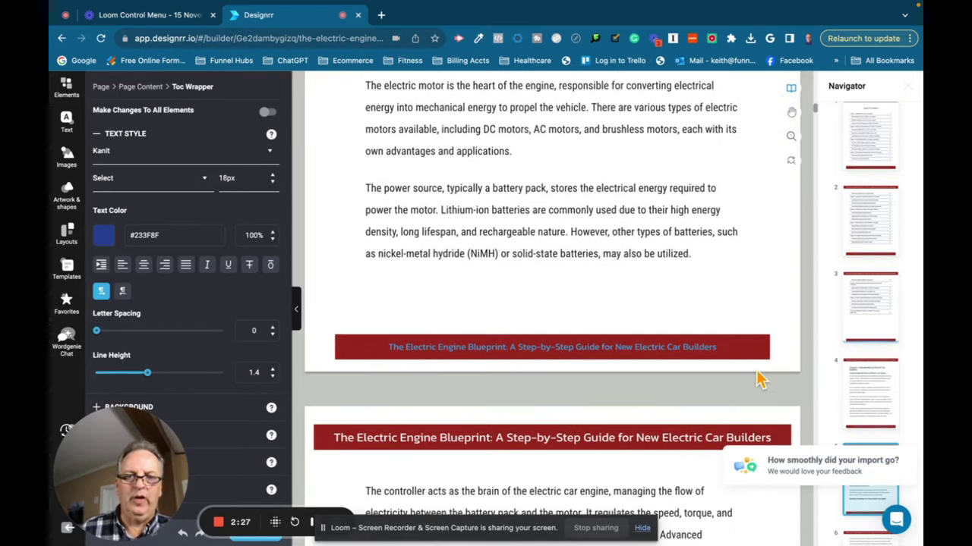
pyautogui.scroll(-2, 757, 379)
pyautogui.scroll(-2, 712, 359)
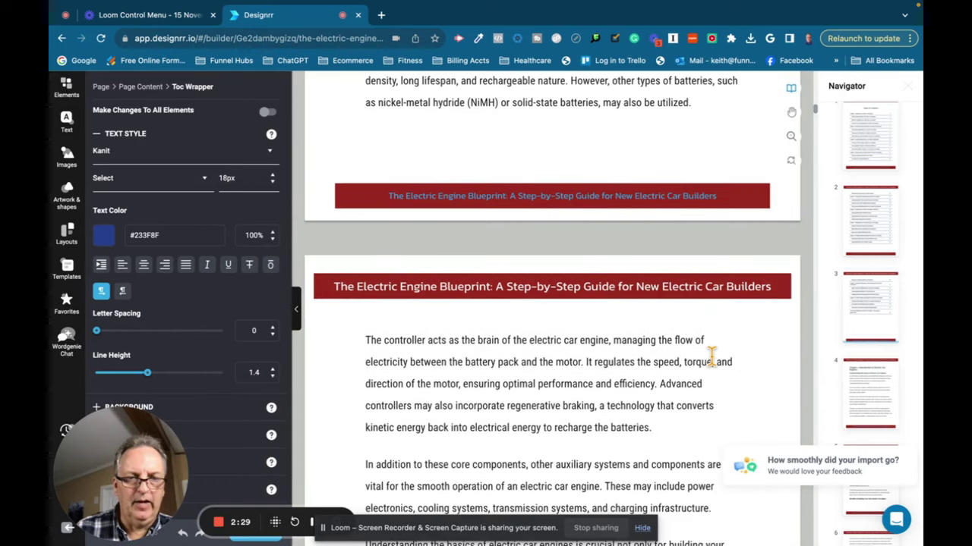
pyautogui.scroll(-4, 711, 358)
pyautogui.scroll(-6, 711, 359)
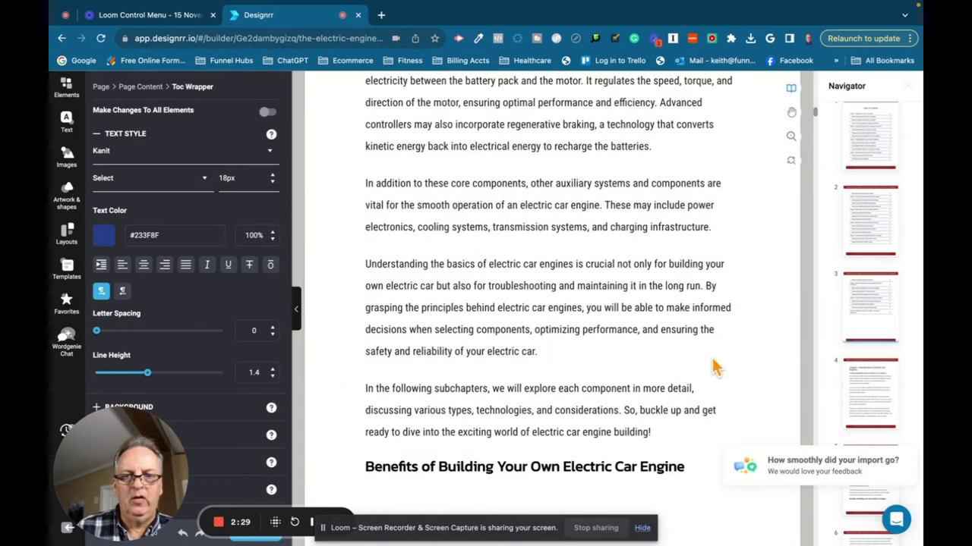
pyautogui.scroll(-5, 713, 366)
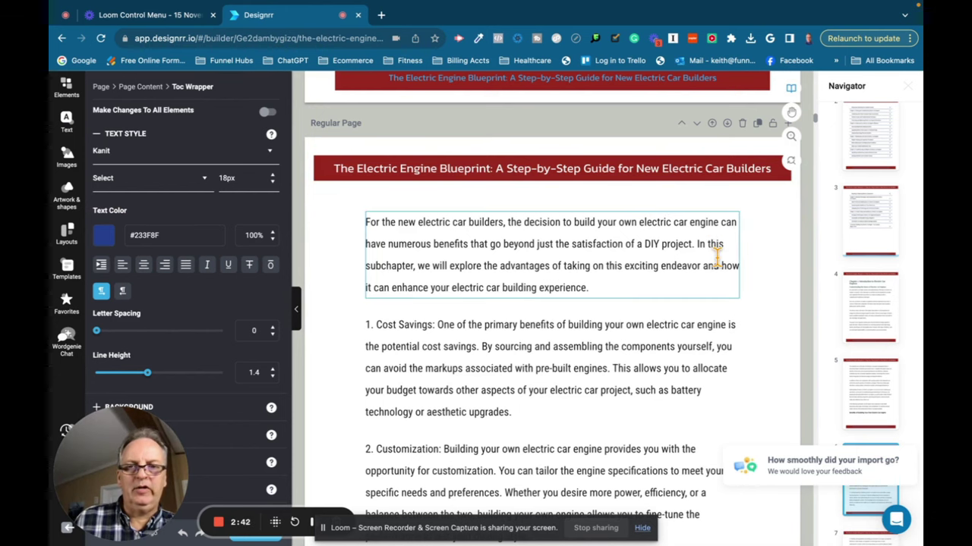
pyautogui.scroll(-5, 725, 265)
pyautogui.scroll(-10, 717, 258)
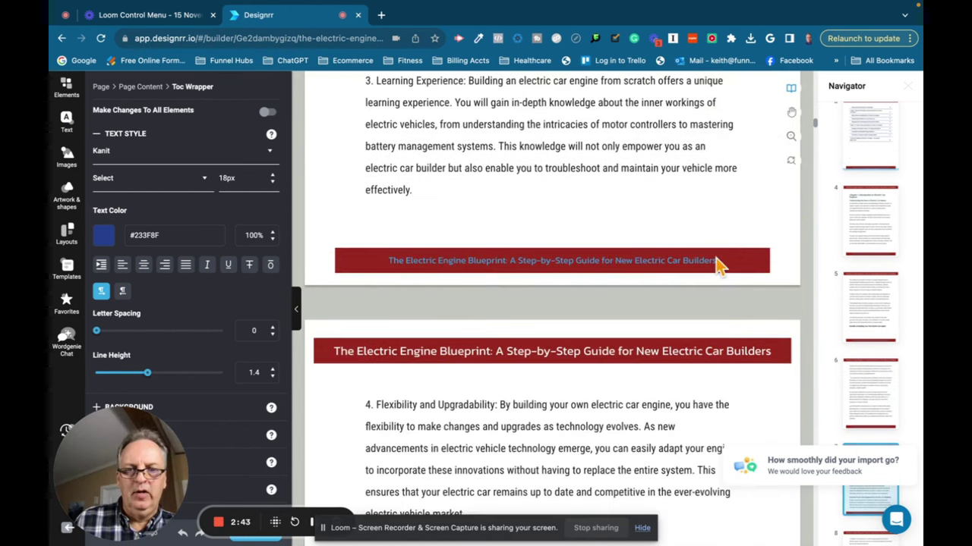
pyautogui.scroll(1, 713, 252)
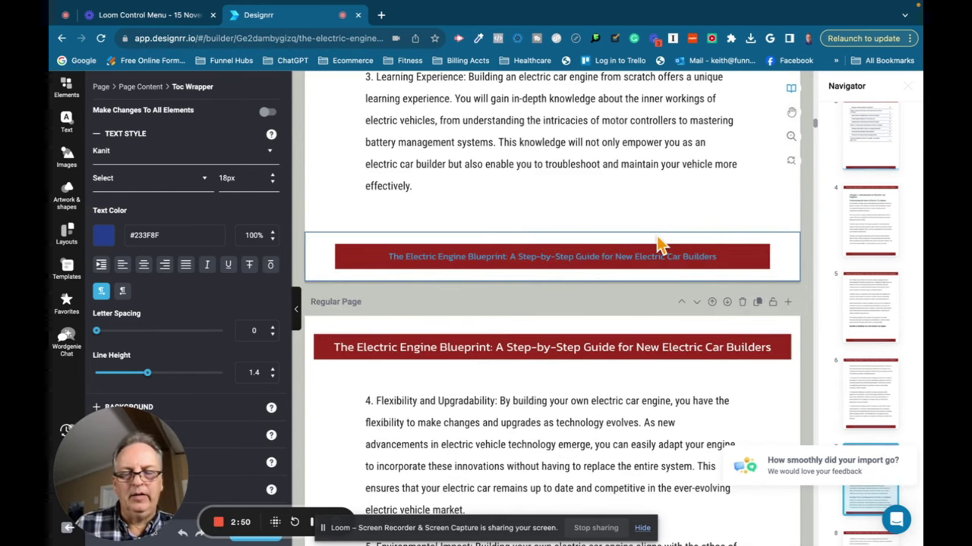
pyautogui.scroll(15, 659, 245)
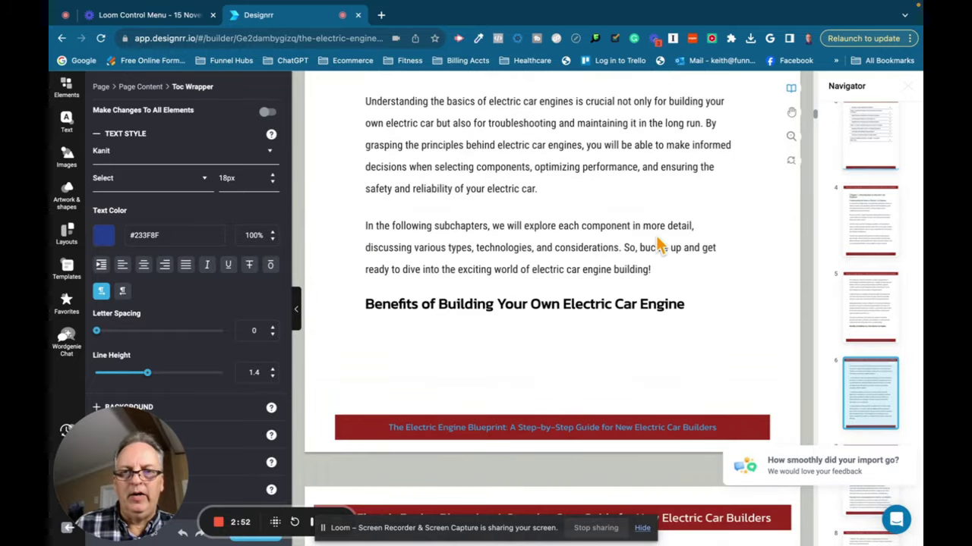
pyautogui.scroll(15, 659, 245)
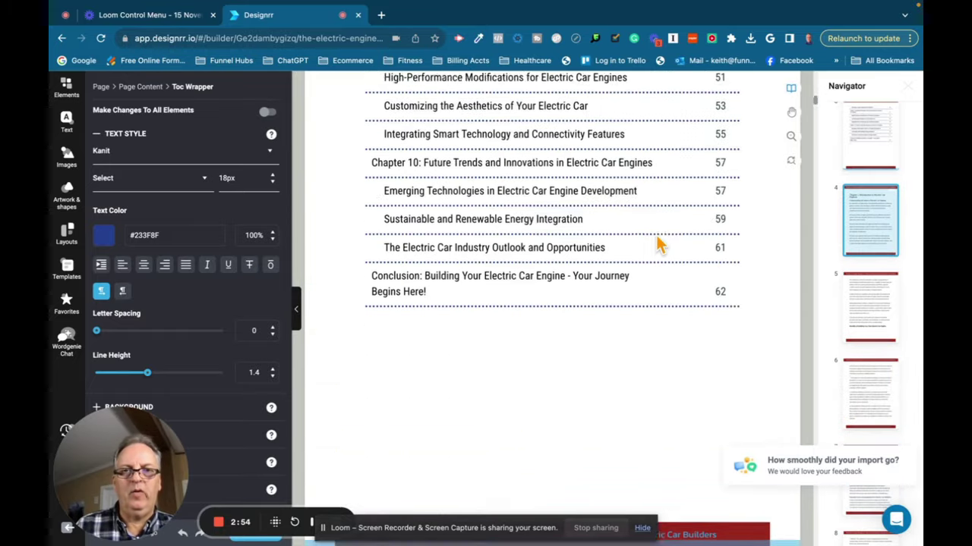
pyautogui.scroll(15, 654, 231)
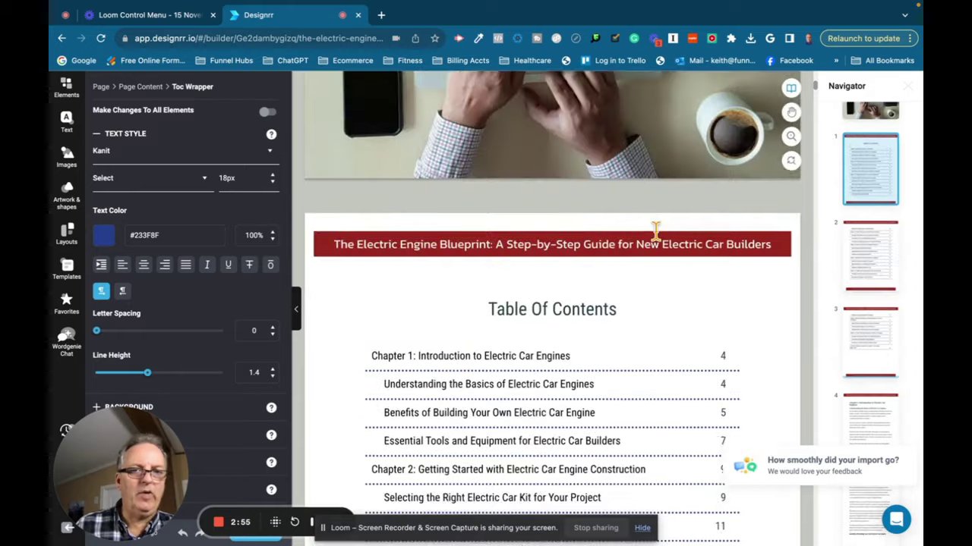
pyautogui.scroll(8, 657, 241)
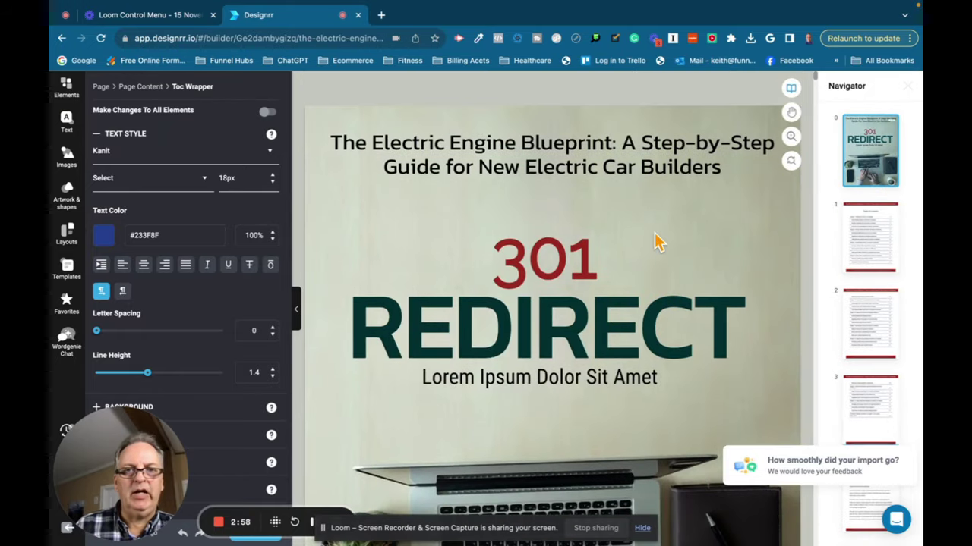
# Step: Select the cover page content, open its Images panel, and choose Upload an image
pyautogui.click(756, 117)
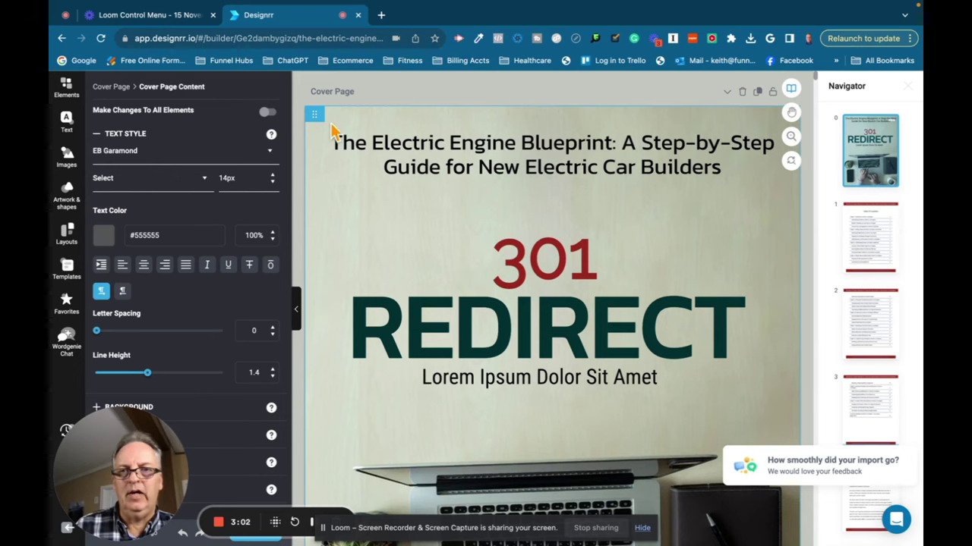
pyautogui.moveTo(323, 121)
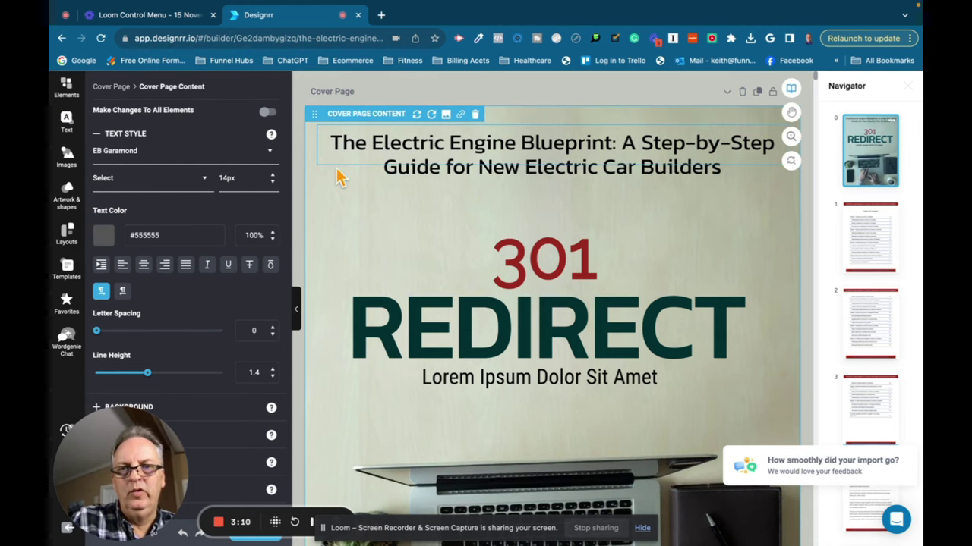
pyautogui.click(446, 115)
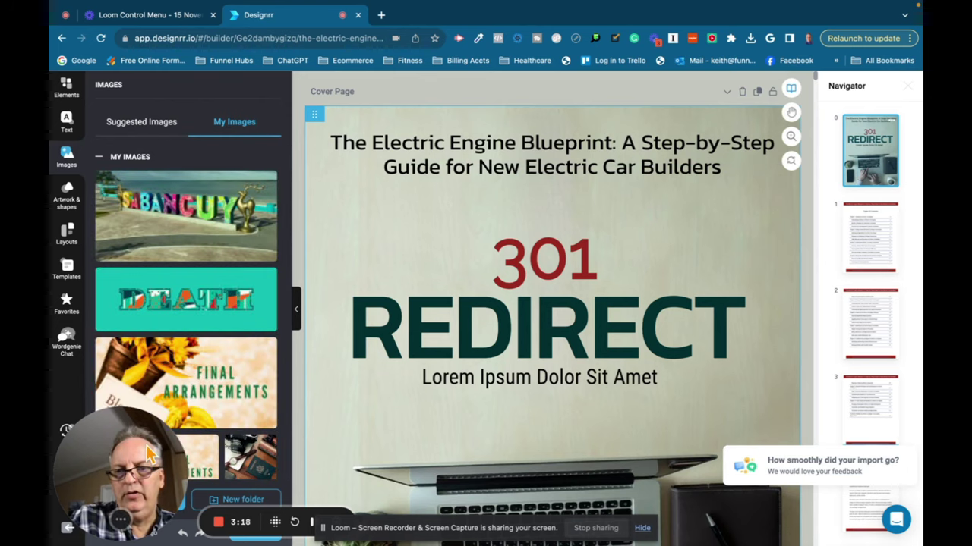
pyautogui.moveTo(144, 455); pyautogui.dragTo(326, 444)
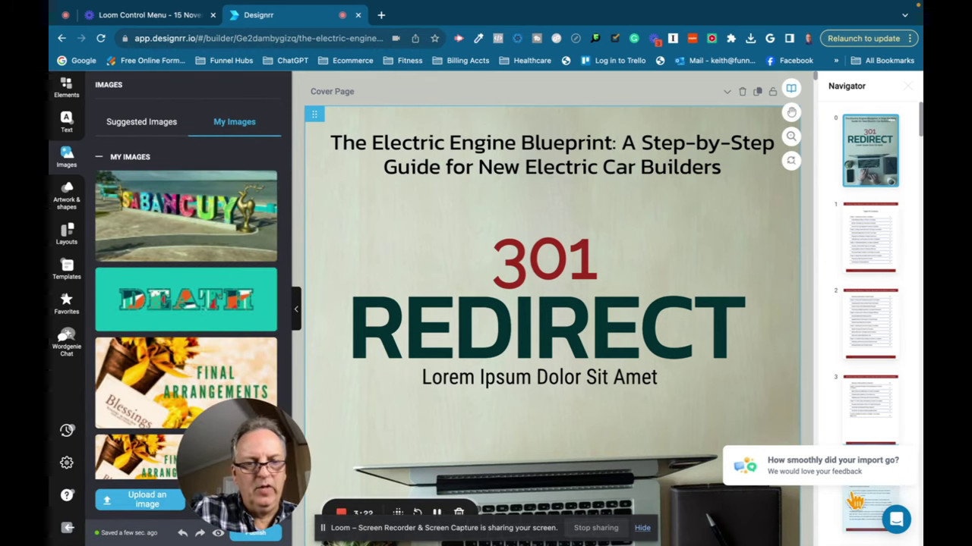
pyautogui.moveTo(280, 471); pyautogui.dragTo(599, 477)
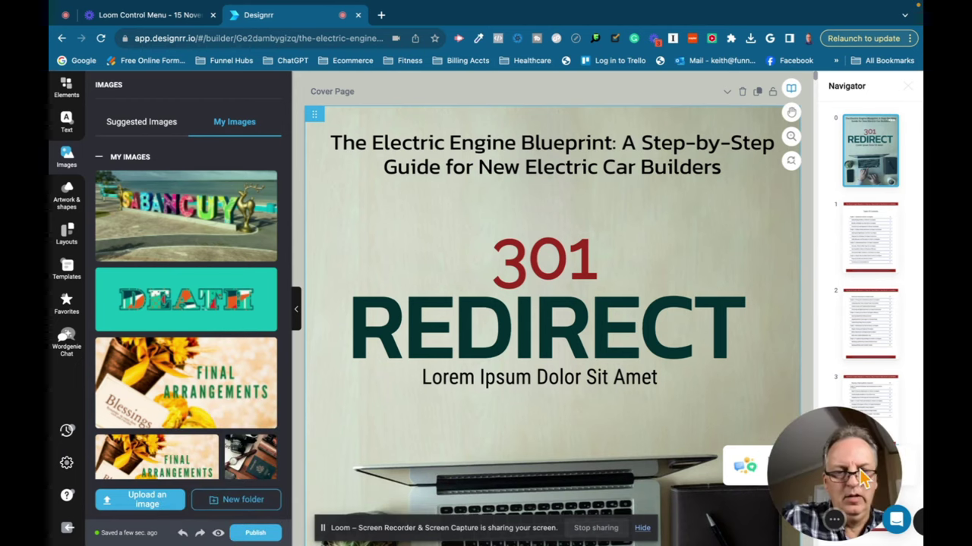
pyautogui.click(126, 510)
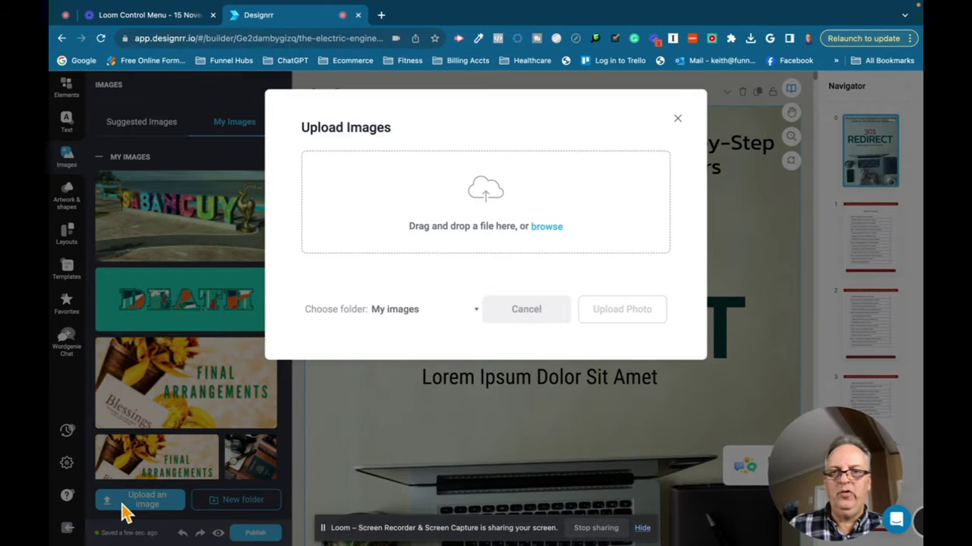
# Step: Pick Electric Car Engine.png from the Desktop and upload it to My Images
pyautogui.click(548, 227)
pyautogui.doubleClick(553, 237)
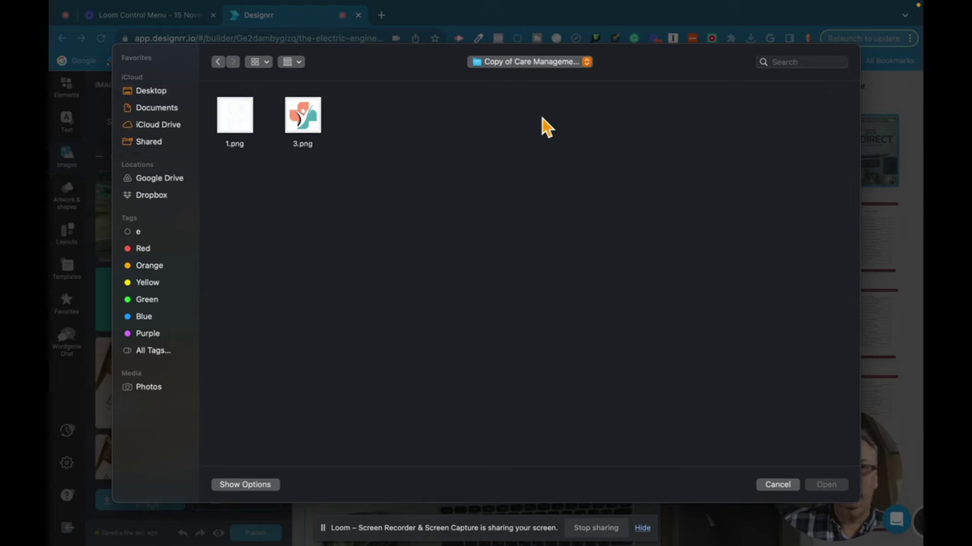
pyautogui.press('super+bracketleft')
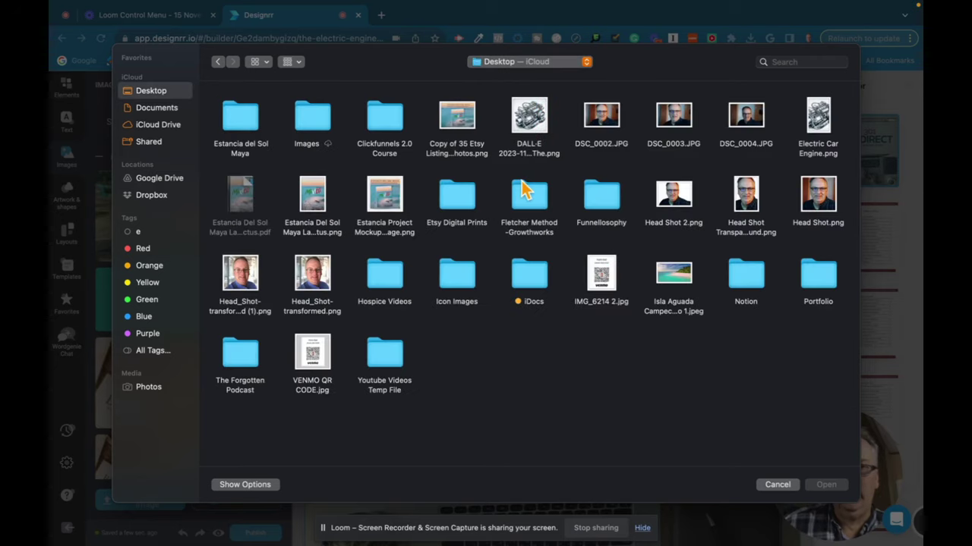
pyautogui.click(820, 117)
pyautogui.doubleClick(826, 122)
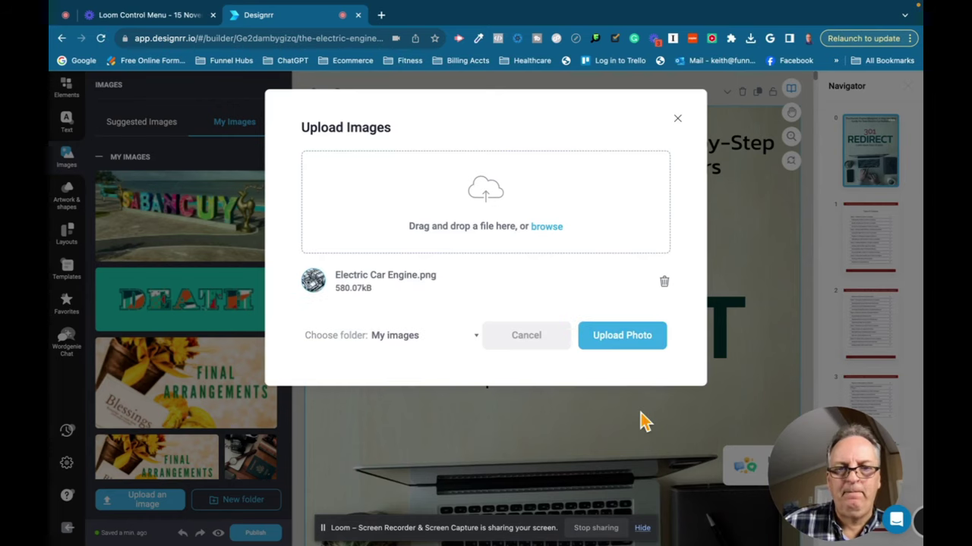
pyautogui.click(627, 347)
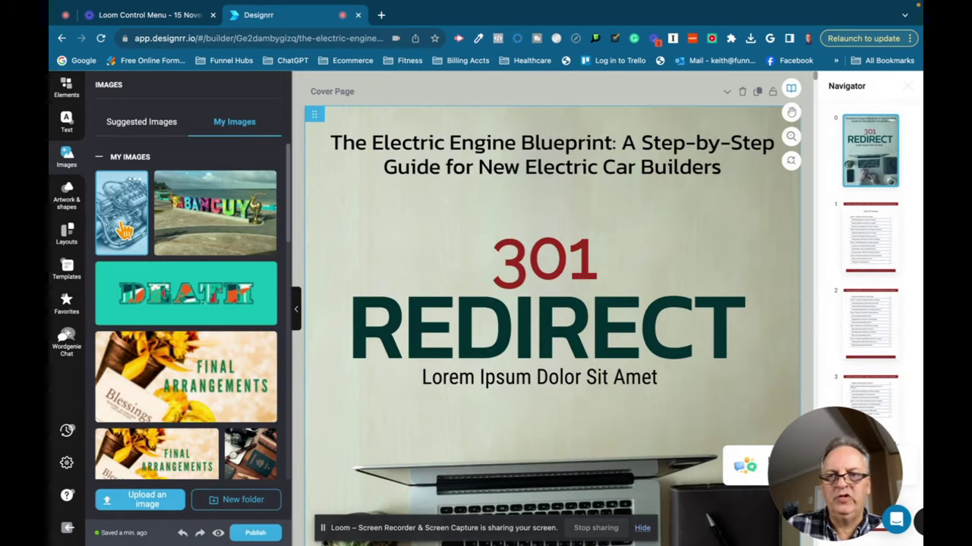
# Step: Apply the uploaded engine illustration as the full-page cover background and look over the result
pyautogui.click(121, 229)
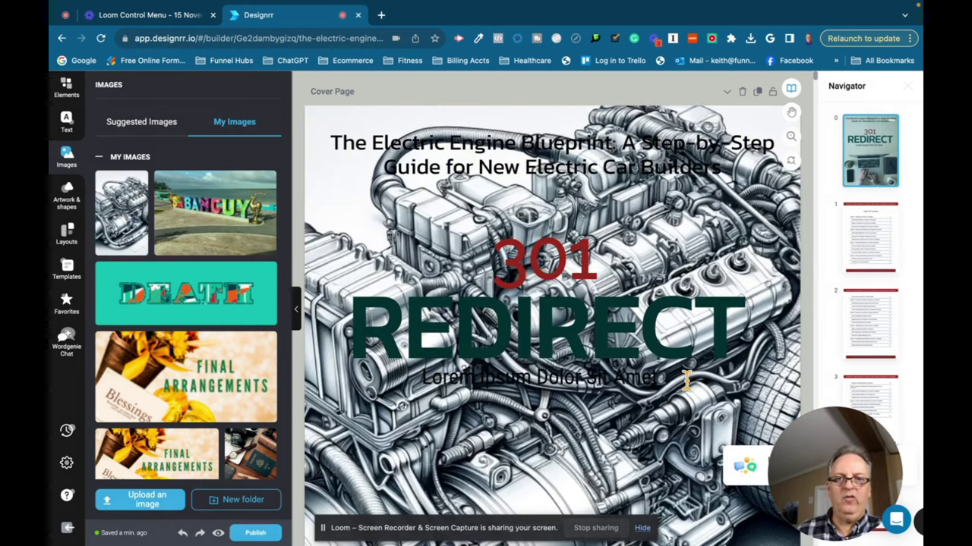
pyautogui.scroll(-5, 686, 384)
pyautogui.scroll(-5, 688, 388)
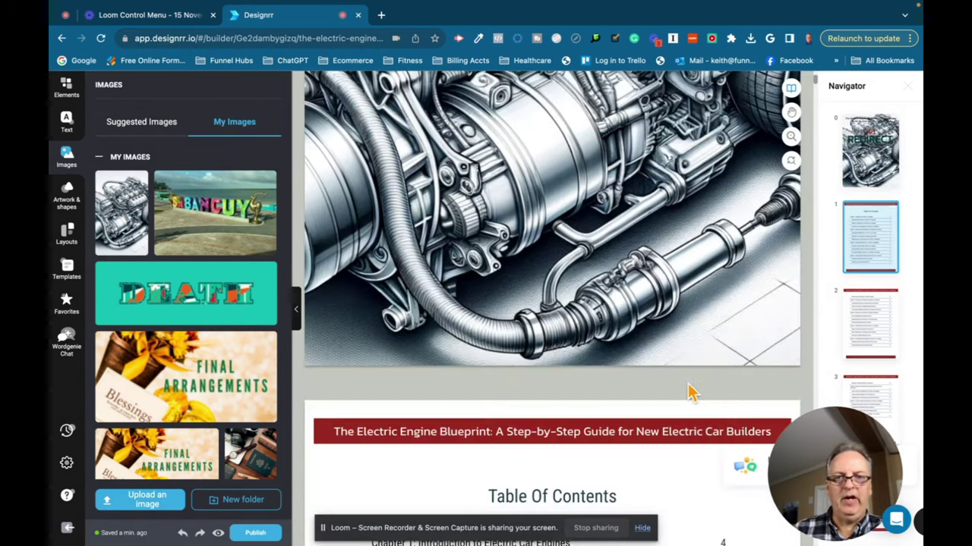
pyautogui.scroll(8, 687, 391)
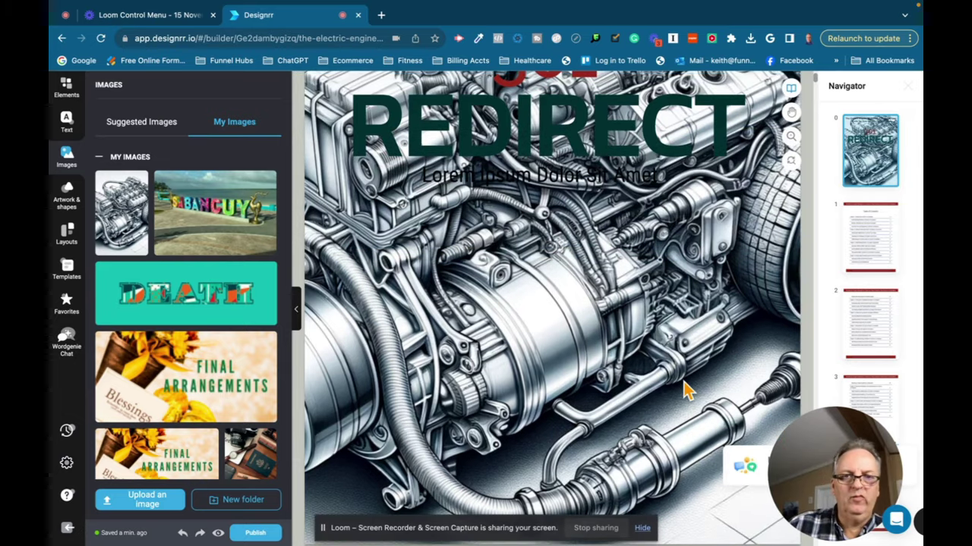
pyautogui.scroll(3, 686, 388)
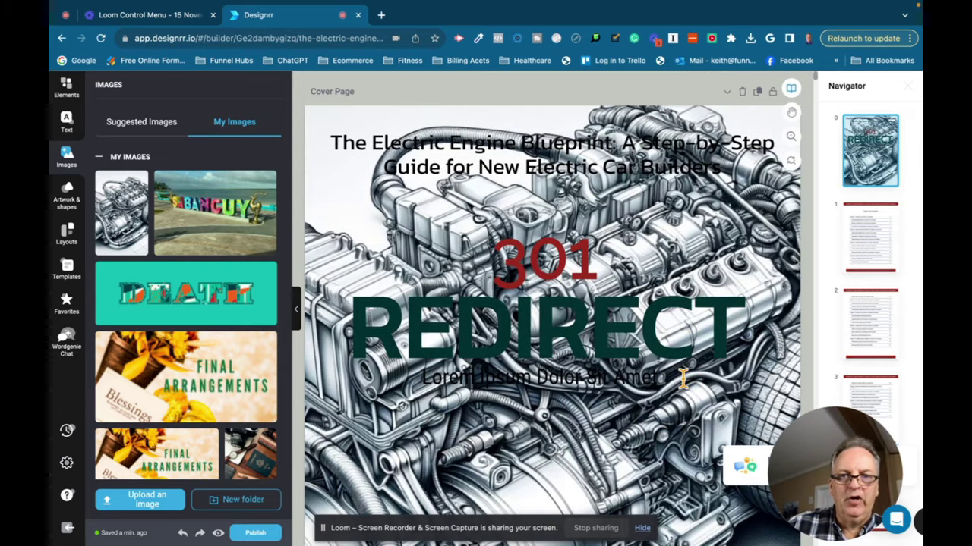
pyautogui.scroll(-2, 685, 383)
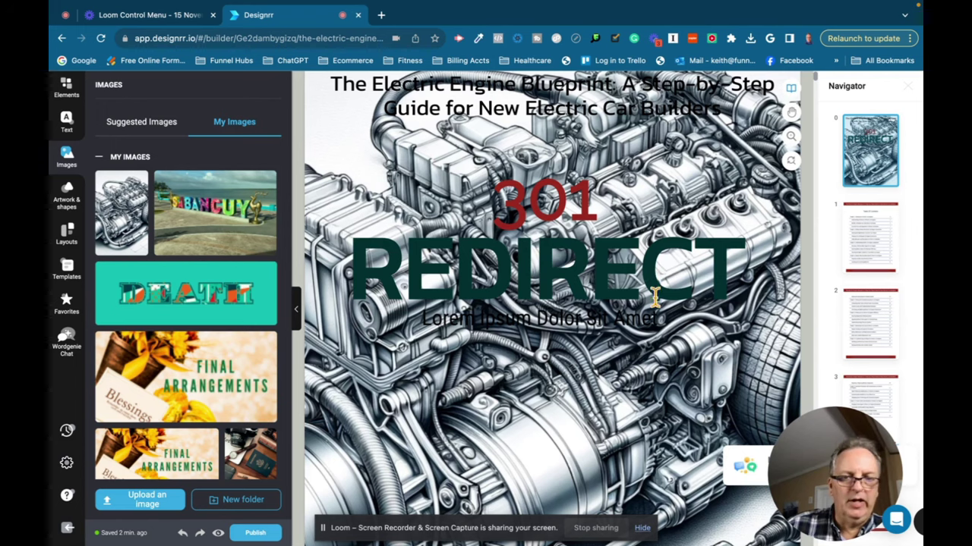
pyautogui.scroll(-2, 668, 320)
pyautogui.scroll(-6, 668, 320)
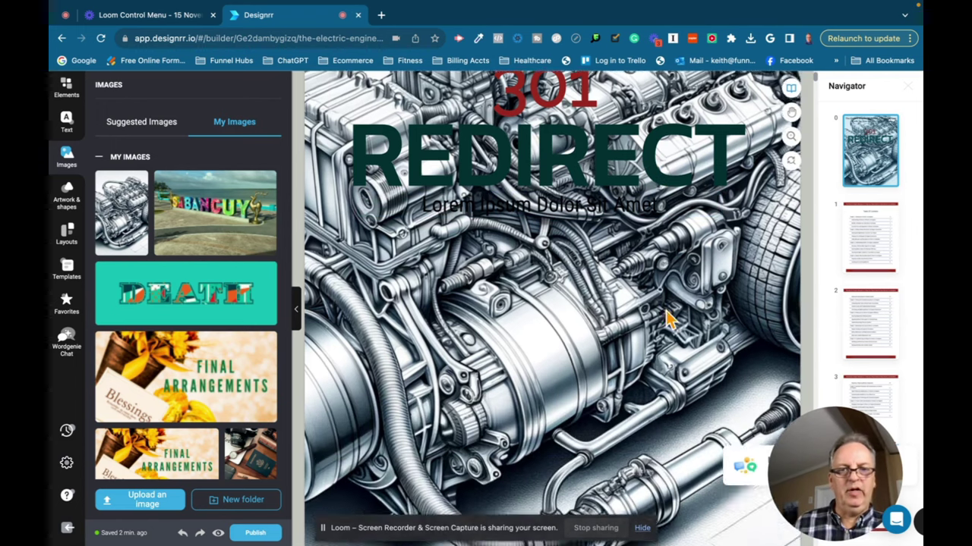
pyautogui.scroll(-6, 668, 320)
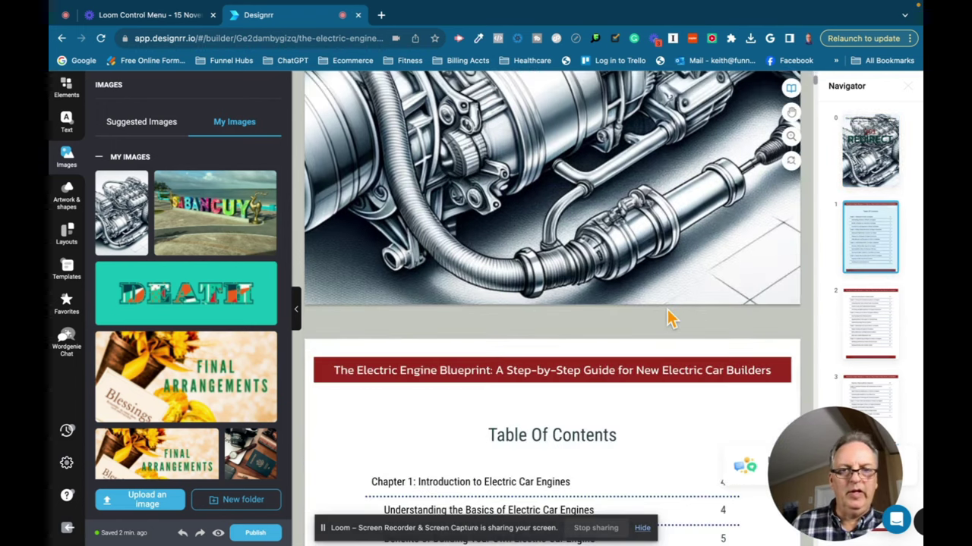
pyautogui.scroll(14, 668, 320)
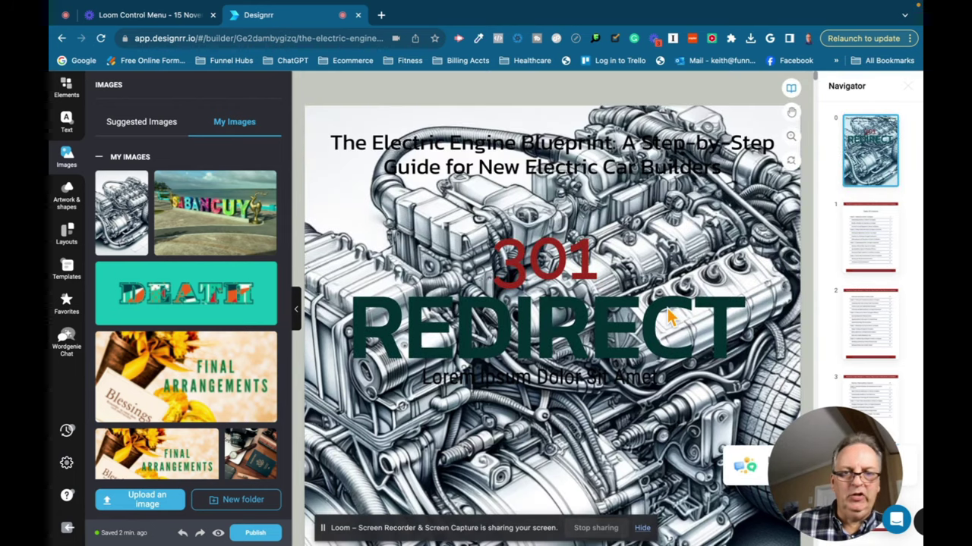
pyautogui.scroll(-5, 668, 320)
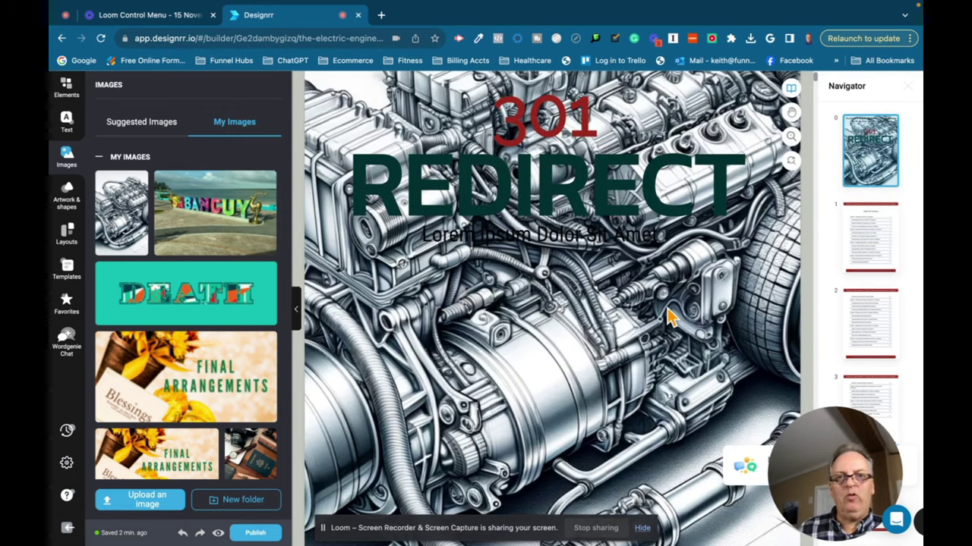